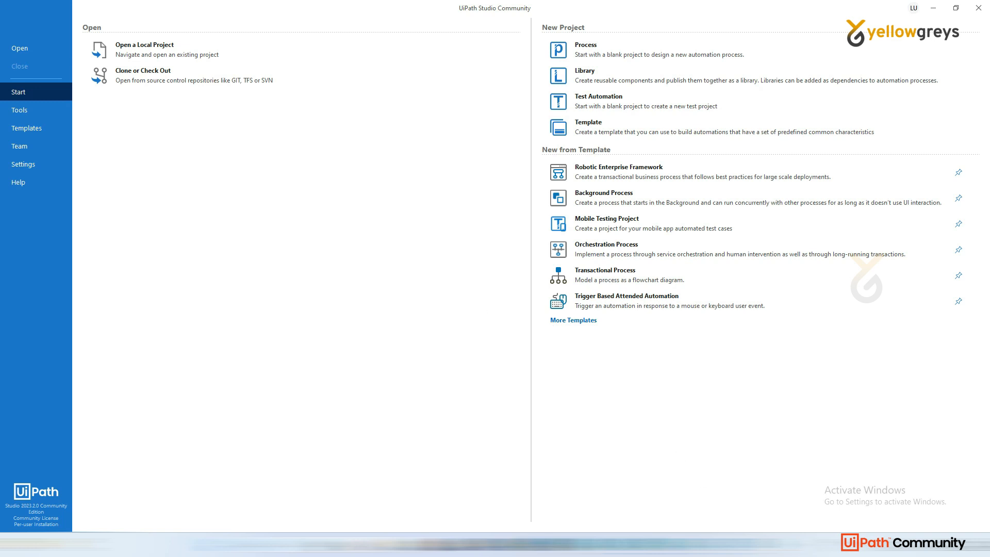
drag(537, 132, 274, 149)
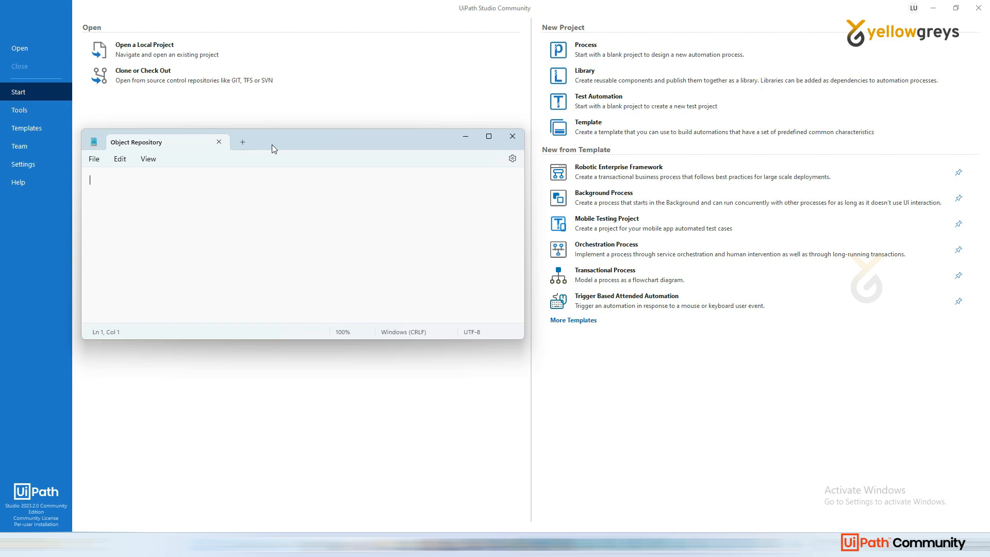
drag(295, 138, 298, 128)
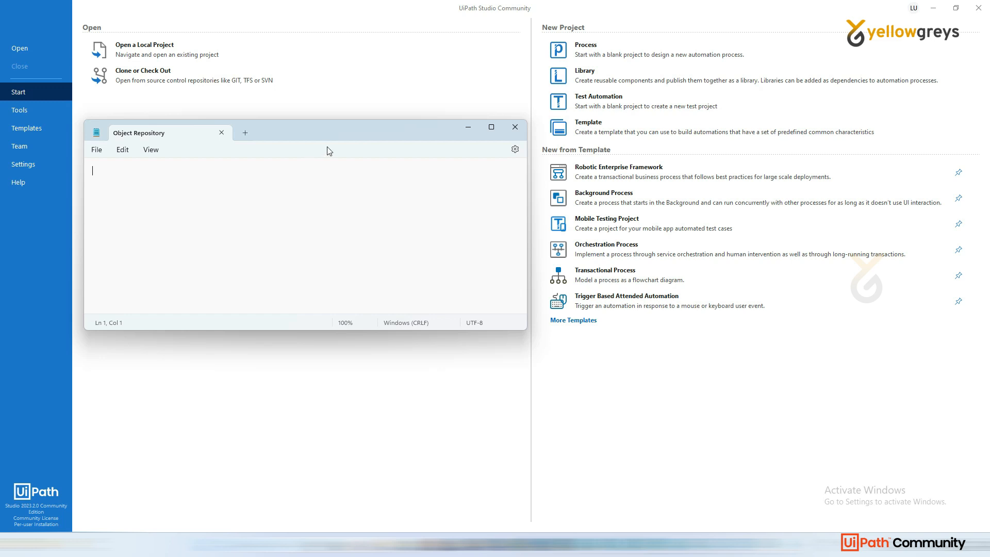
drag(329, 135, 322, 164)
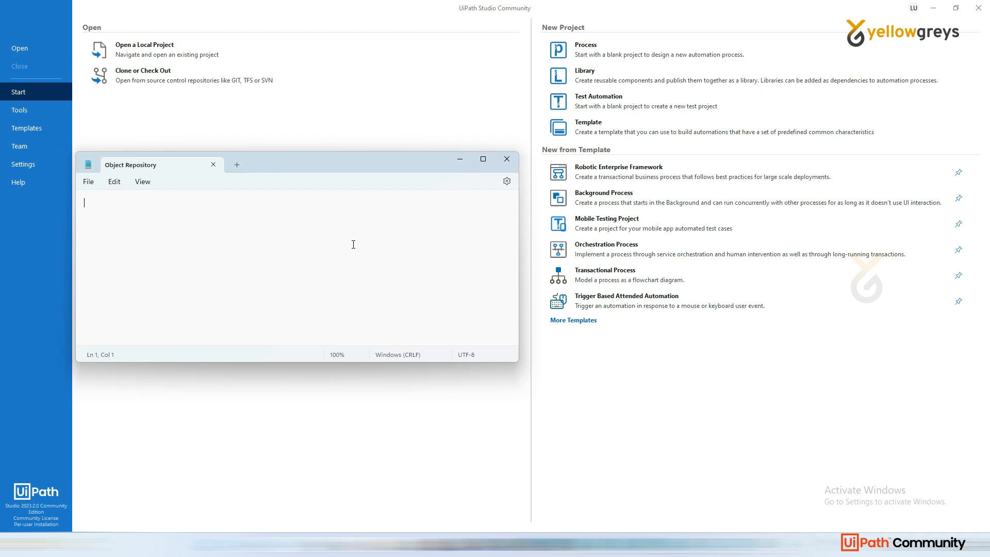
drag(350, 168, 364, 164)
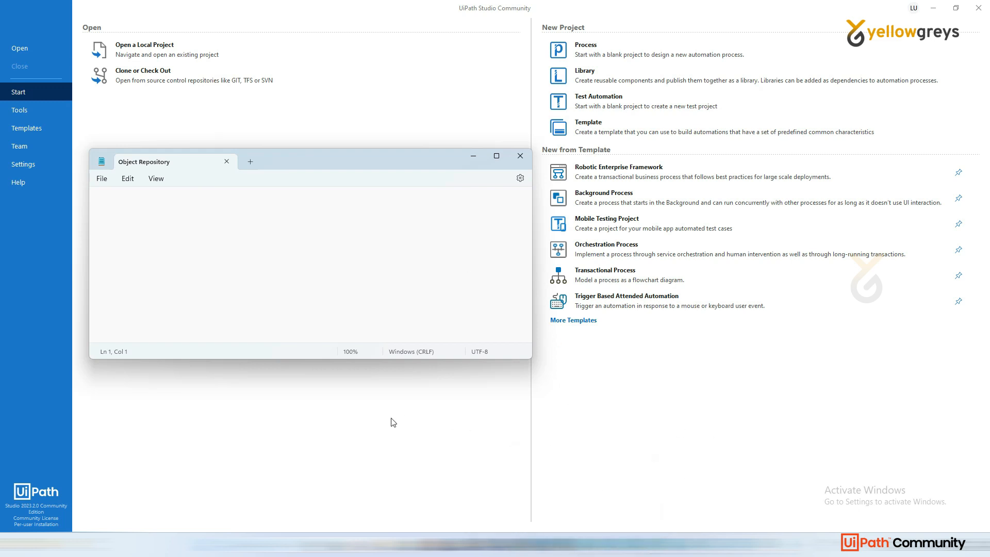
click(236, 273)
click(186, 247)
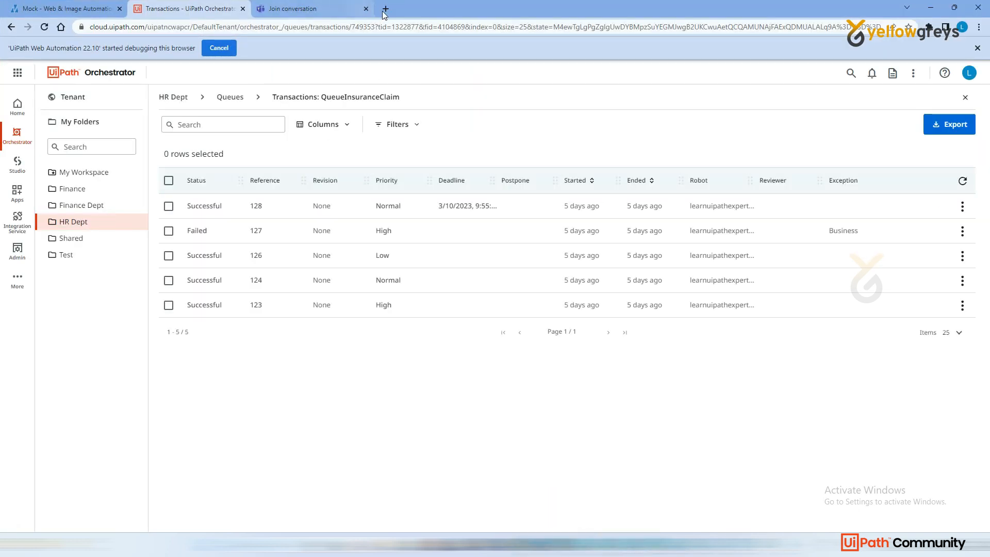
- Minimize the browser and UiPath Studio, and place the frmAnyTeller window beside the Object Repository note with Withdrawal selected
click(926, 8)
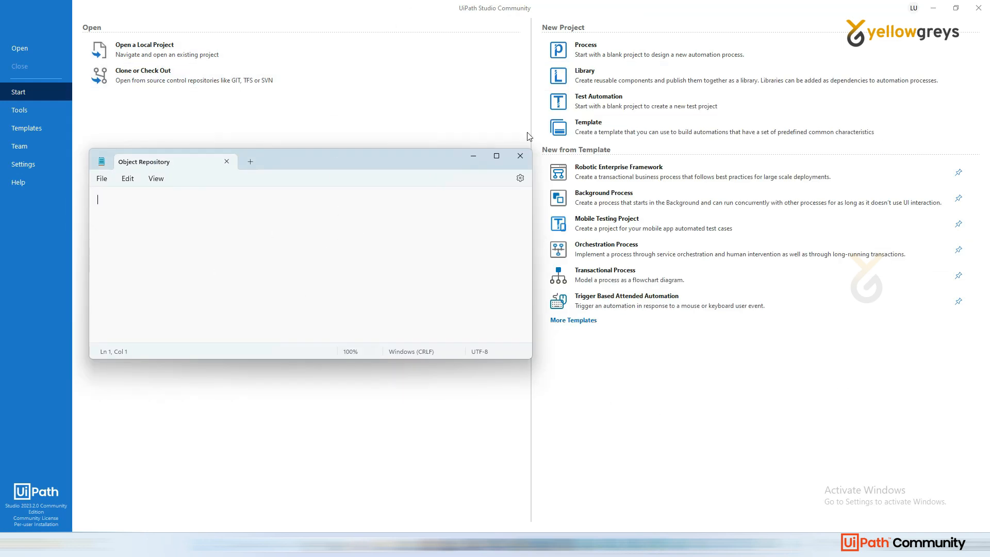
click(935, 12)
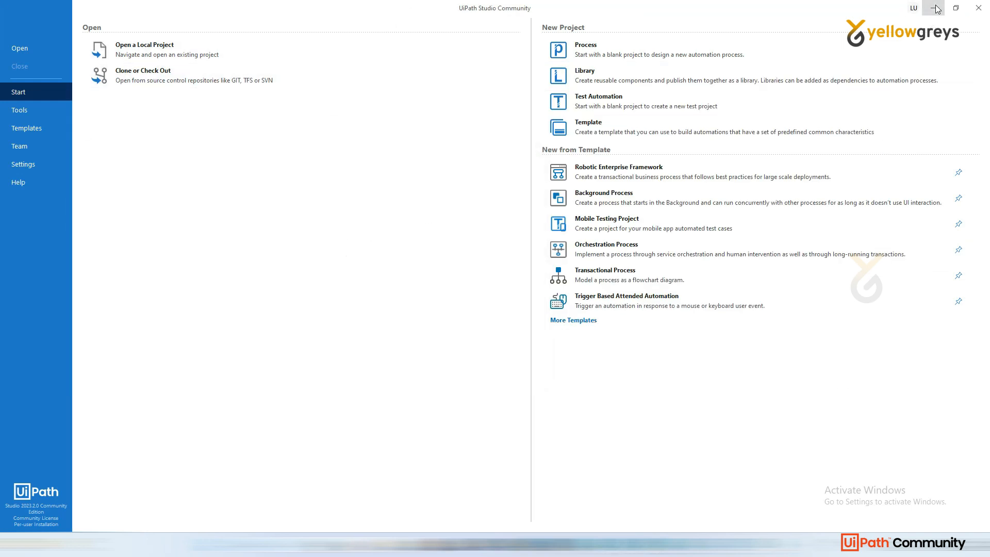
click(933, 11)
click(425, 97)
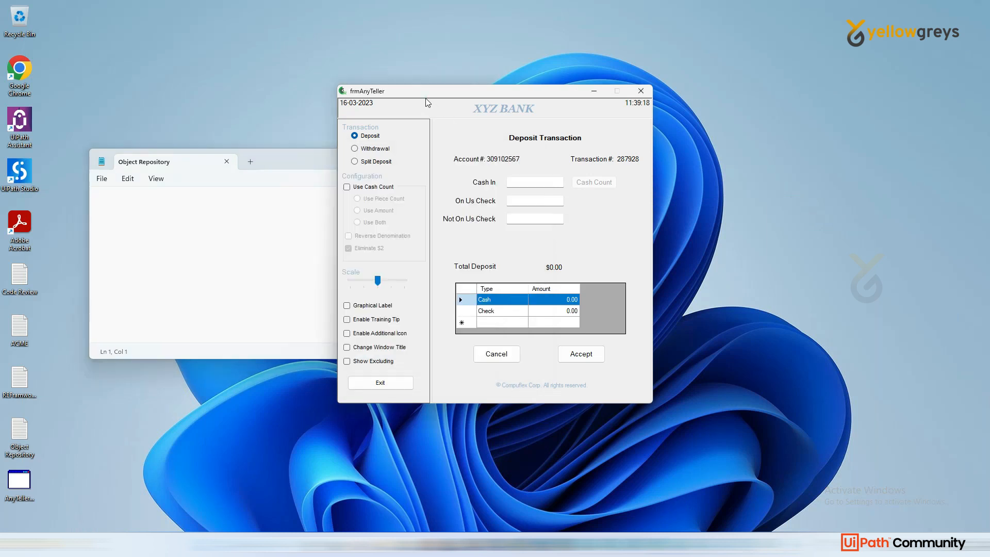
drag(517, 98, 766, 57)
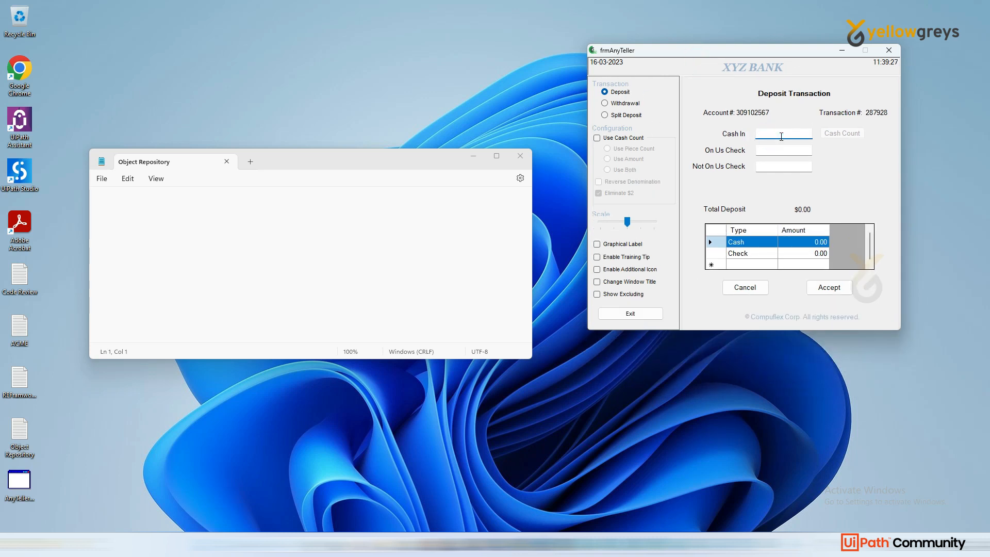
click(621, 103)
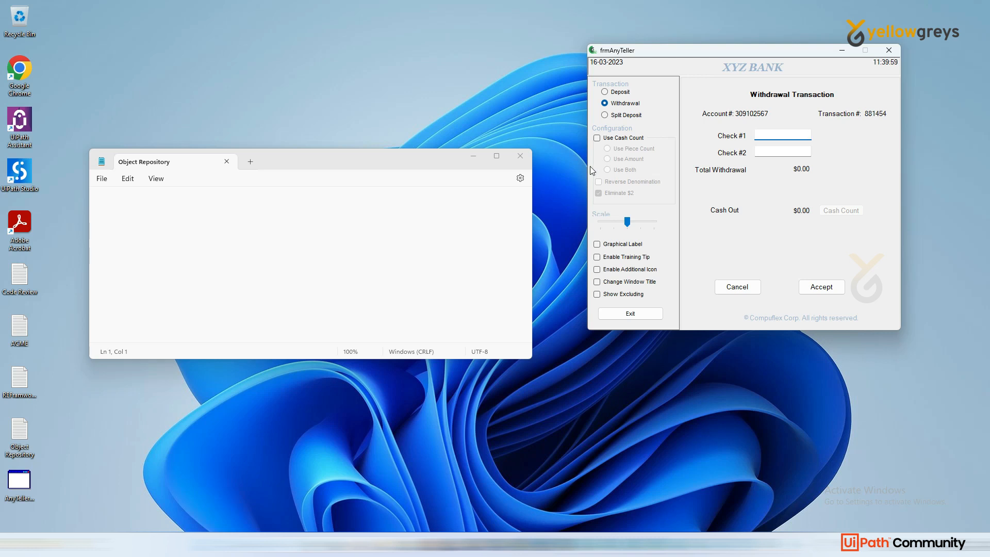
- Write the heading "What is object Repository ?" at the start of the empty Object Repository note
click(247, 227)
drag(320, 153, 361, 106)
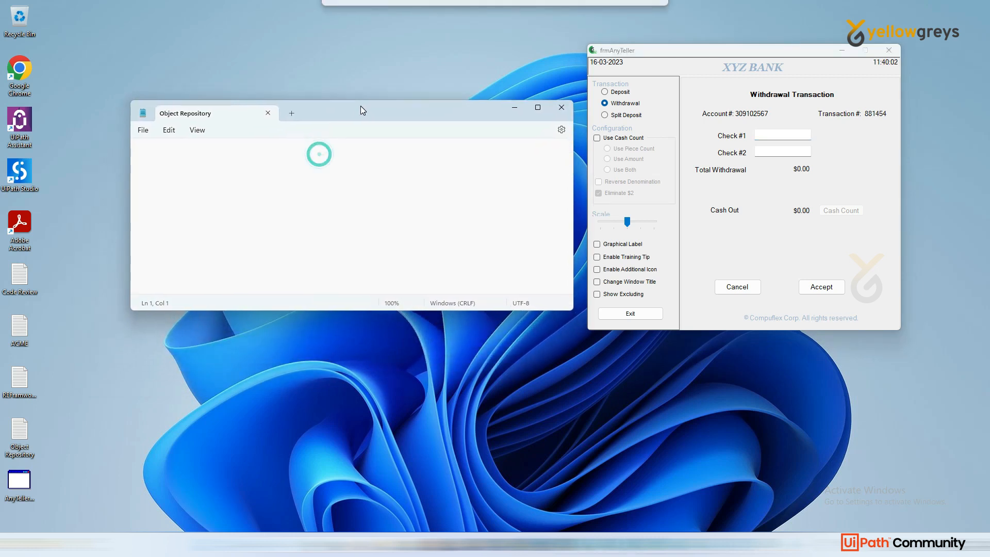
click(301, 181)
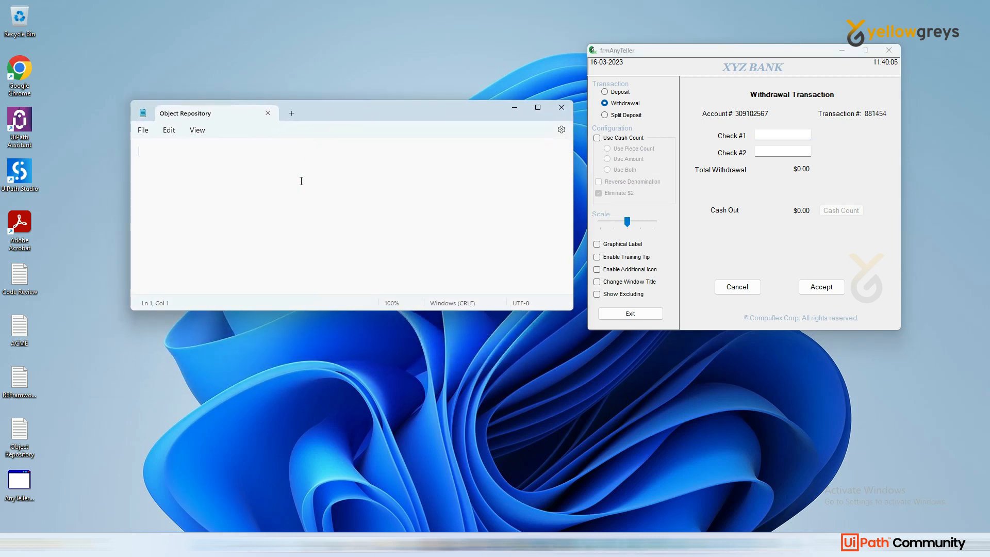
text(Wht)
key(BackSpace)
text(at is object Repository)
key(Return)
key(BackSpace)
text(?)
key(Return)
- Add the lines "Centralized Database", "Ui Elements of an application" and "Web or Windows Application" under the first heading
text(Cen)
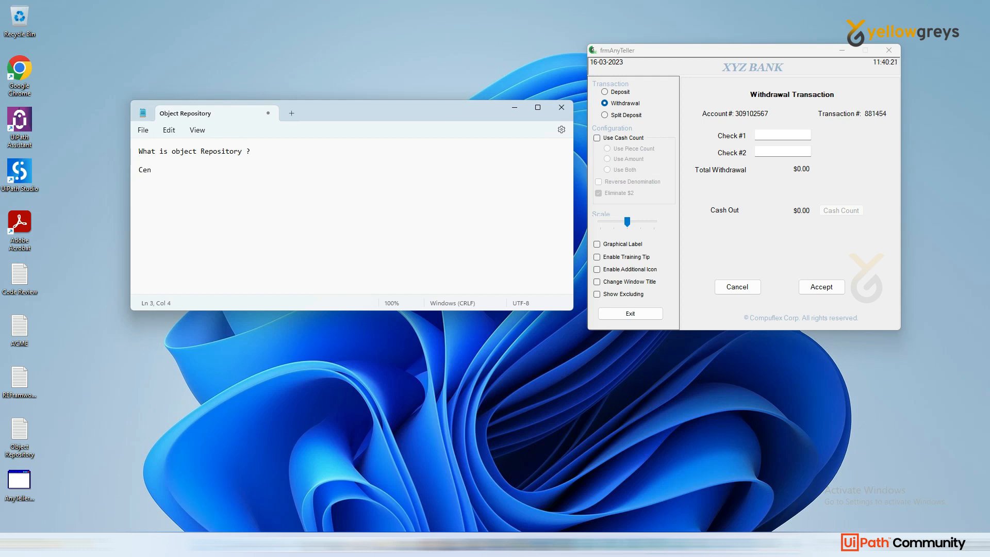
text(tralized Database)
key(BackSpace)
key(BackSpace)
text(se Ui Elements of an application)
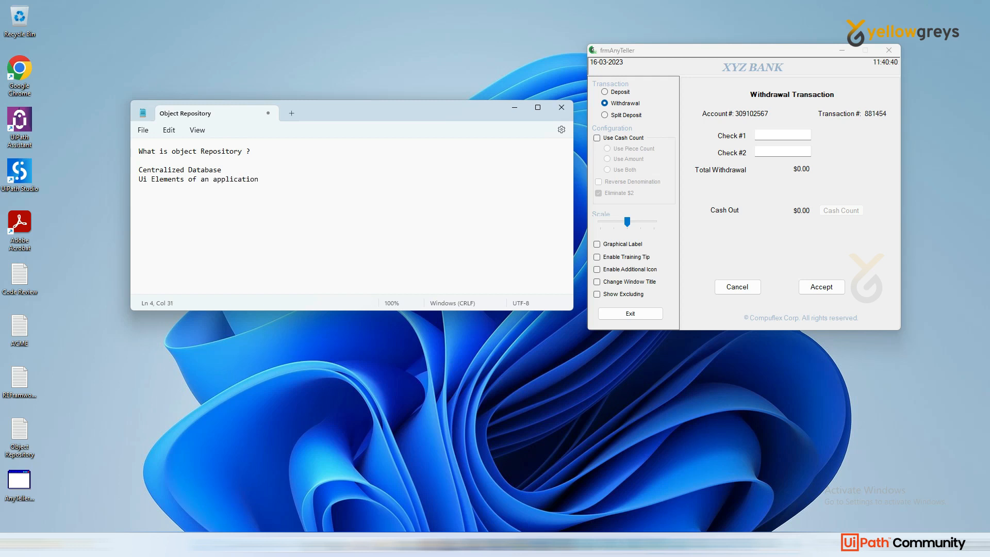
key(Return)
text(Web or Windows Application)
- Add a second heading, "Why Object Repository?", below the application lines in the note
key(Return)
text(Why Object)
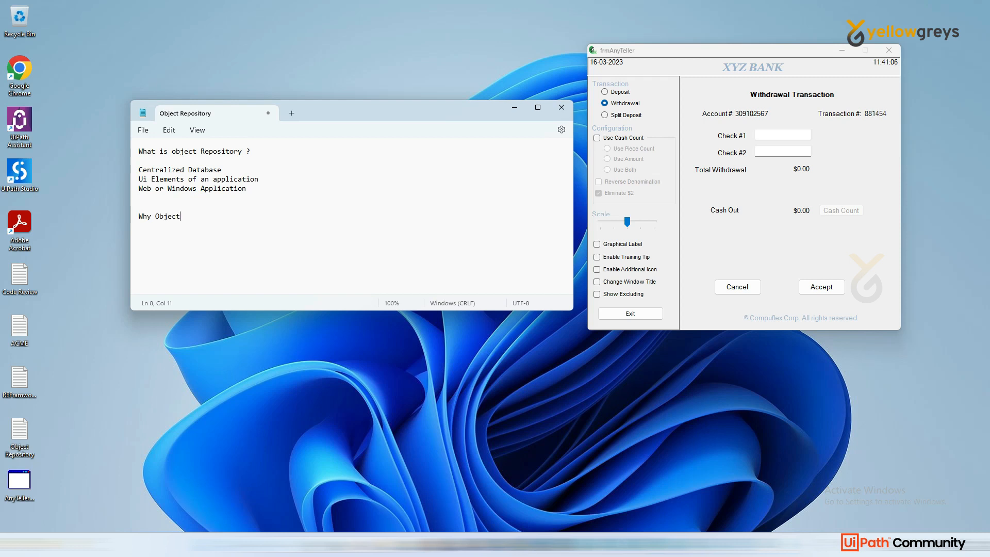
text( Repository )
text(?)
key(Return)
- Examine the Deposit, Withdrawal and Split Deposit forms in frmAnyTeller, ending on the Deposit form
drag(711, 57, 558, 109)
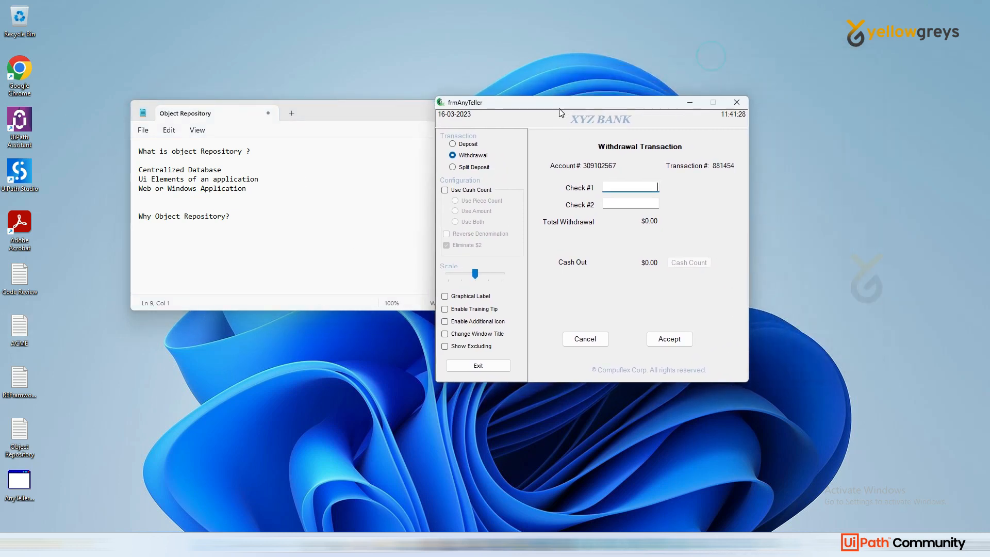
click(537, 116)
click(453, 144)
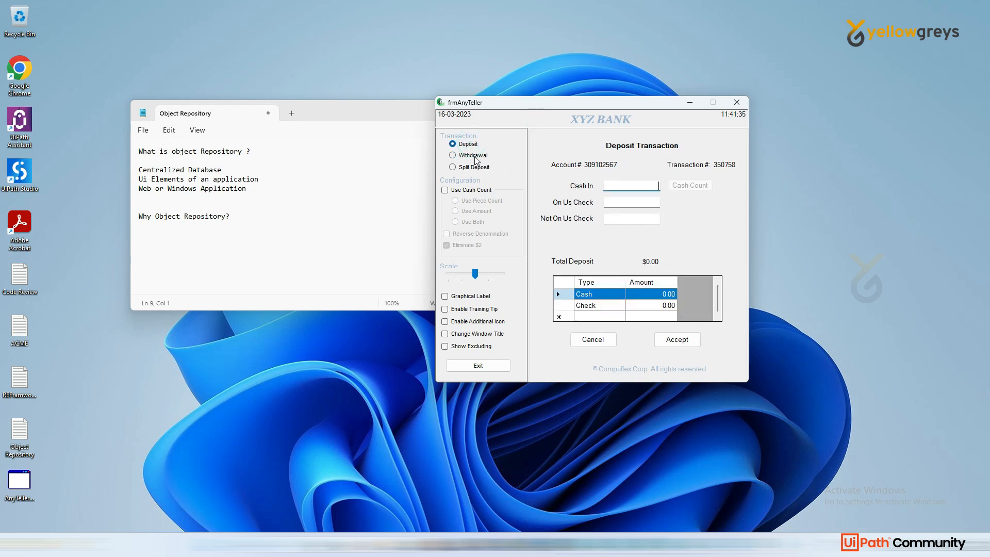
click(470, 155)
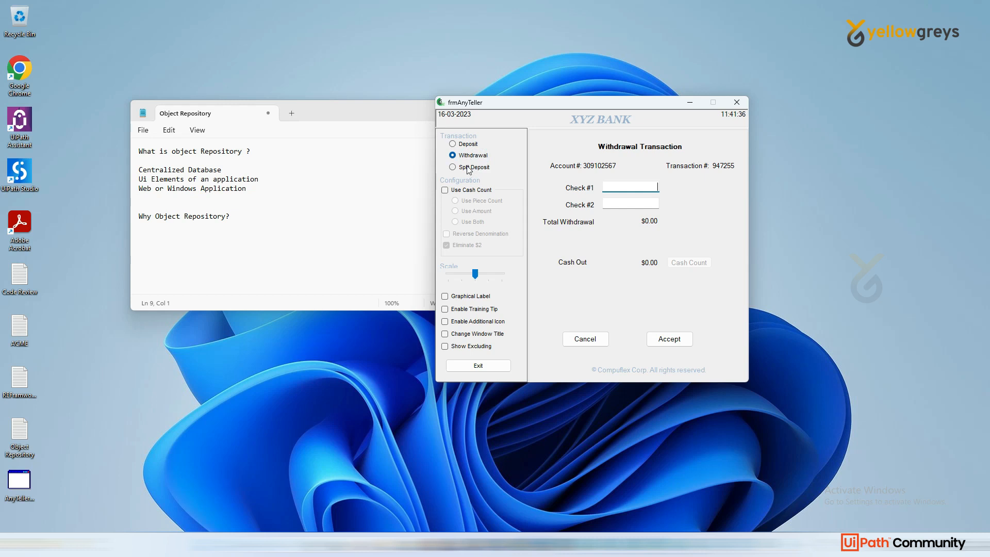
click(469, 166)
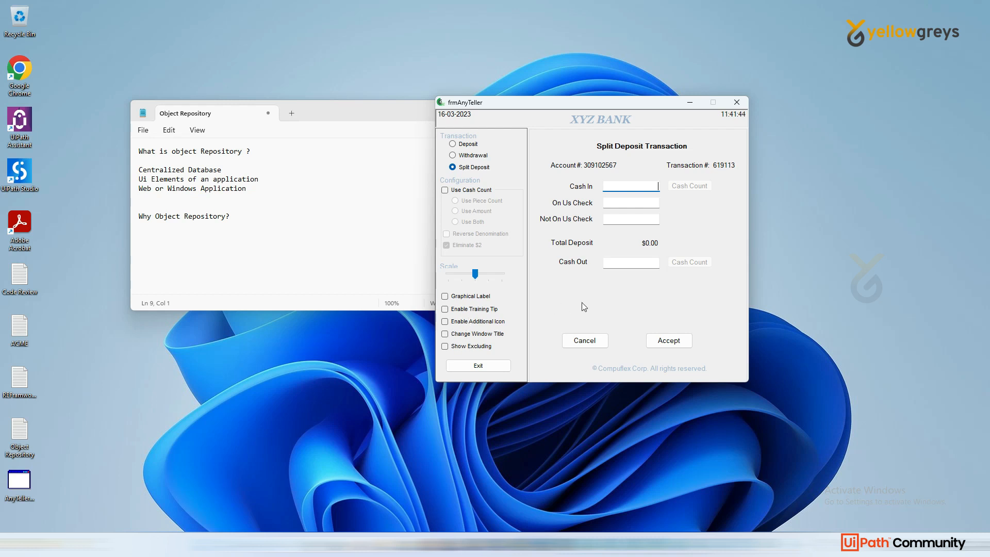
drag(633, 106, 779, 80)
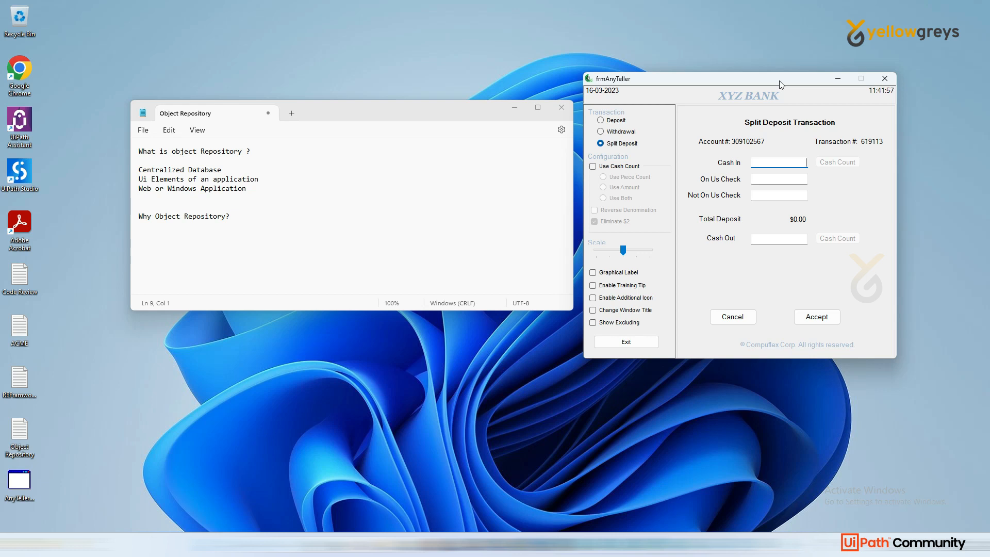
drag(751, 84, 682, 107)
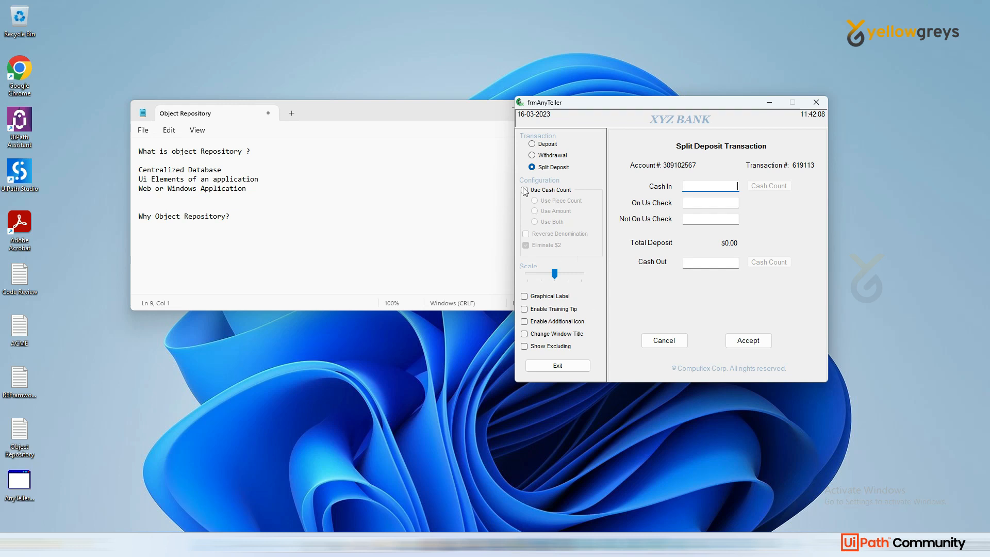
click(549, 146)
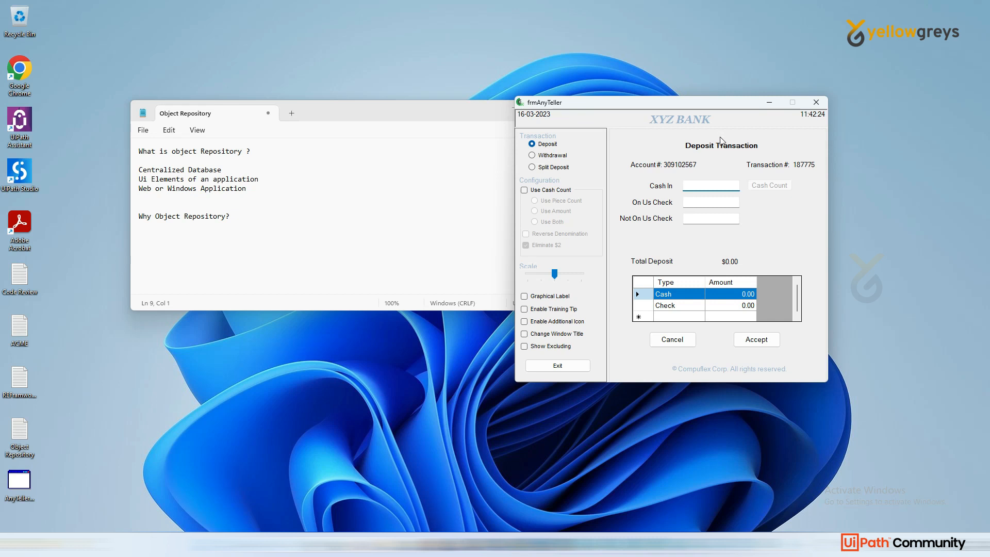
click(649, 128)
- Make the note window taller and list "Reusability" and "Centralization" under "Why Object Repository?"
click(174, 234)
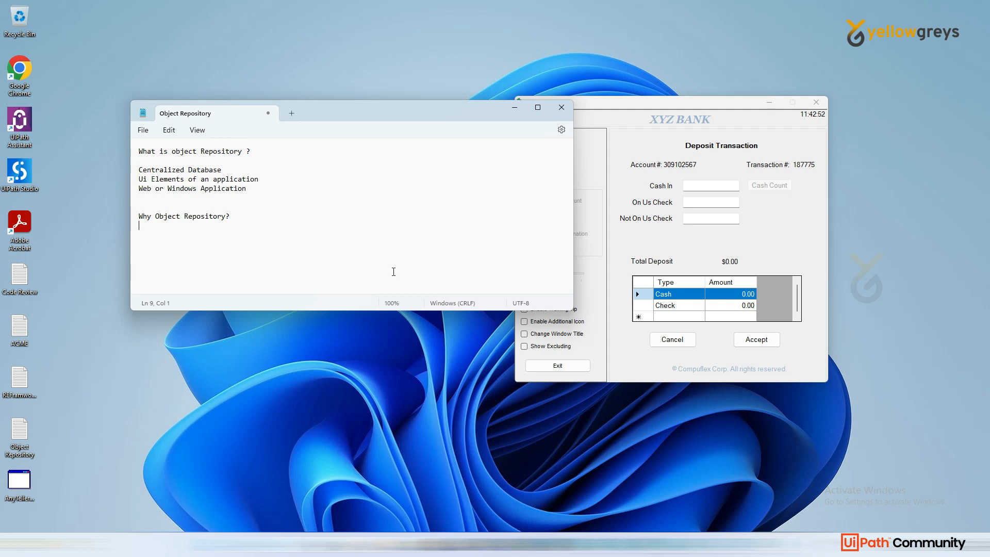
key(Return)
drag(569, 309, 537, 408)
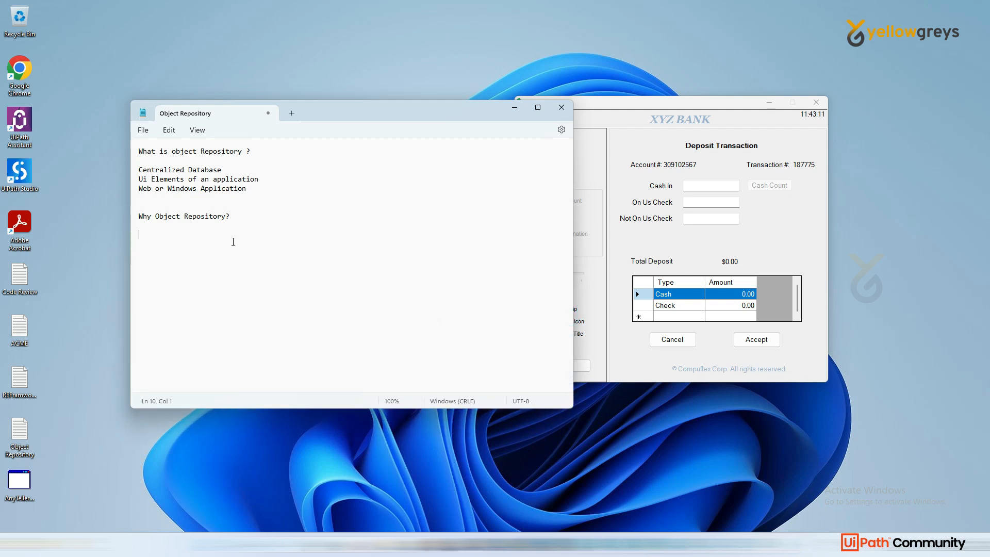
text(Re)
text(usability  )
text(C)
text(entra)
text(lization )
- Add "Consistency" and "maintence" to the list of reasons, and move the note window clear of frmAnyTeller
text(Con)
text(si)
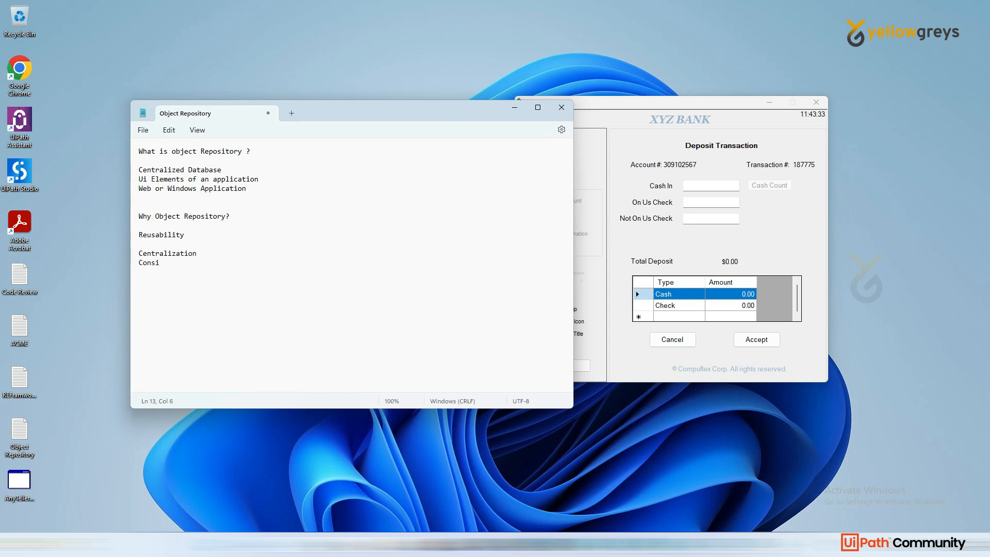
text(stency)
key(Return)
text(maintence)
click(193, 234)
drag(484, 113, 426, 95)
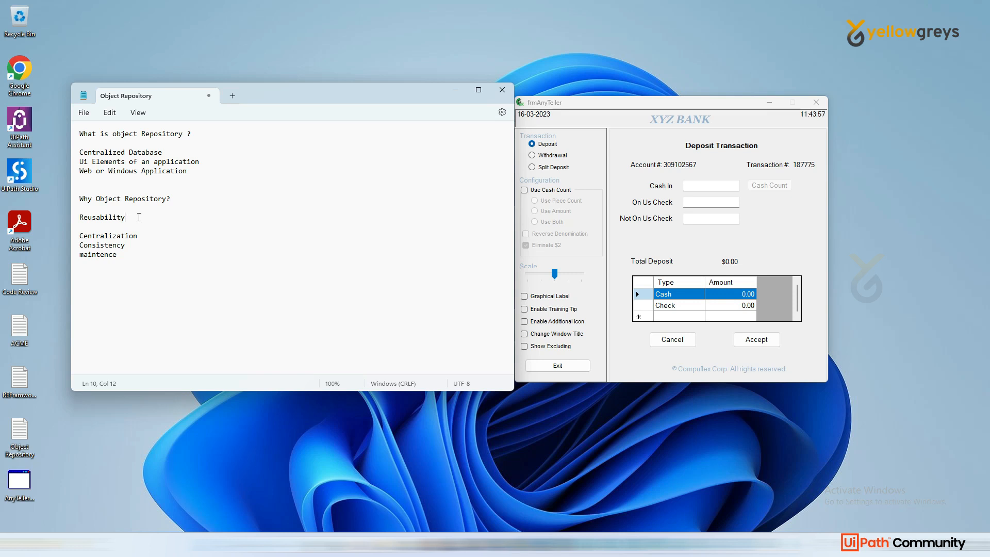
- Review the Centralization and Consistency points in the note alongside the frmAnyTeller Deposit form
click(637, 119)
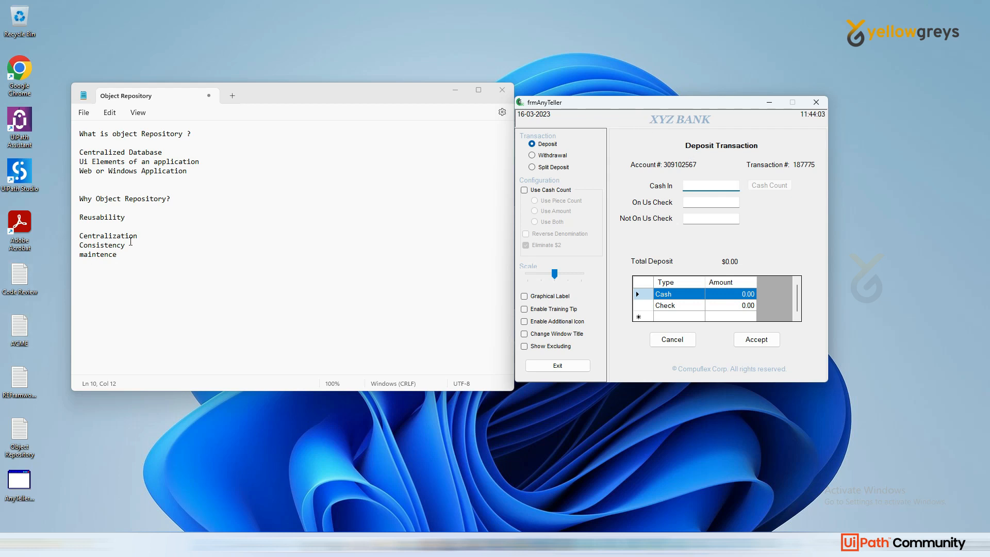
drag(138, 235, 94, 237)
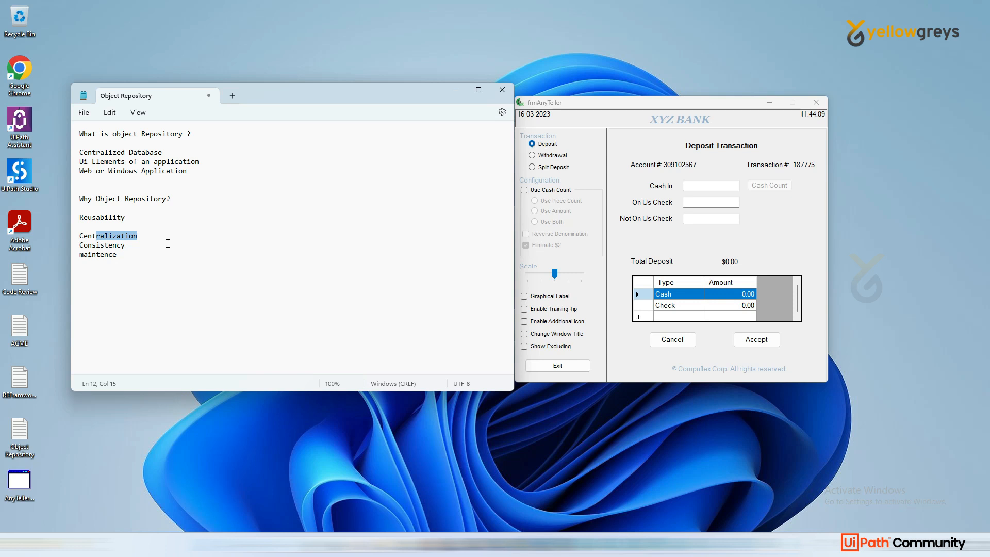
click(156, 234)
drag(403, 95, 399, 78)
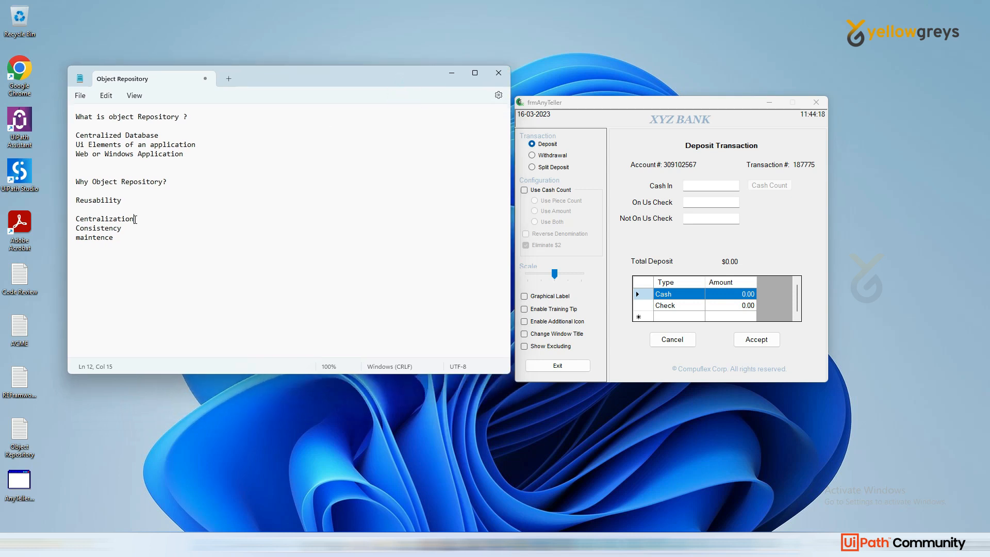
click(694, 125)
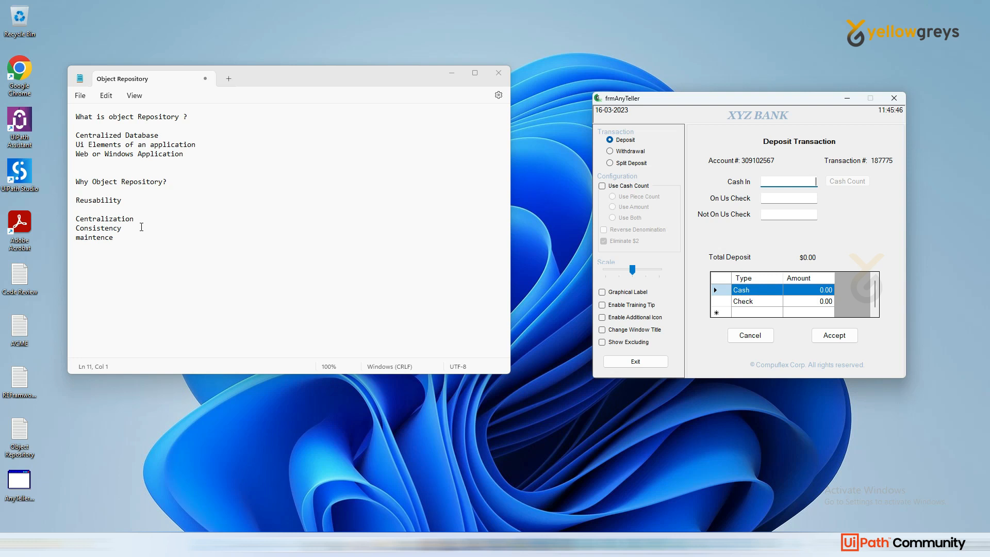
drag(137, 227, 75, 228)
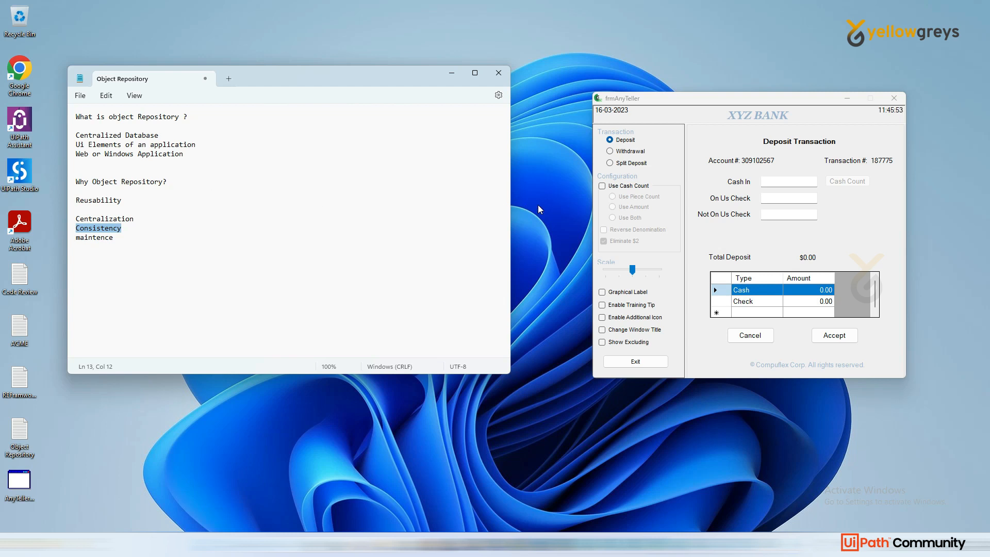
drag(668, 103, 620, 77)
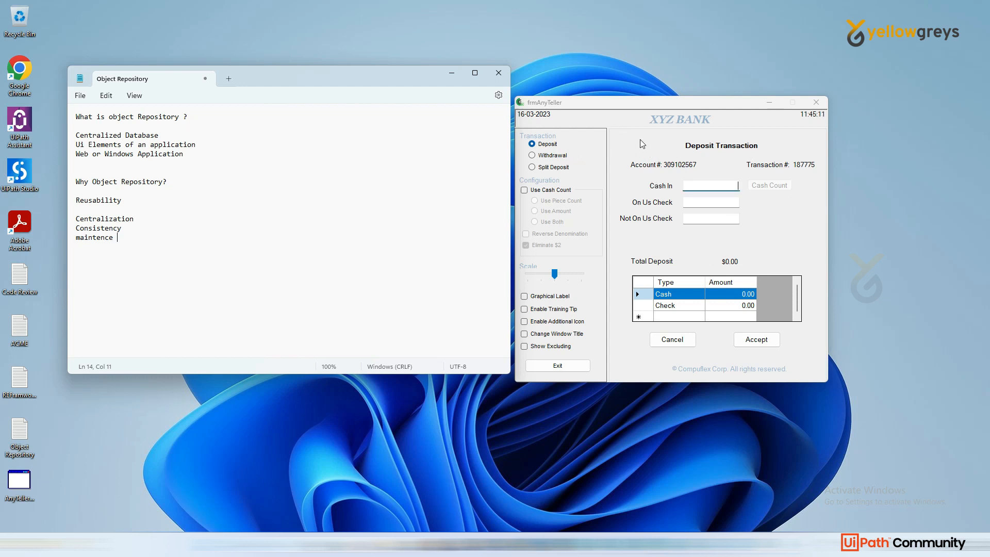
click(633, 108)
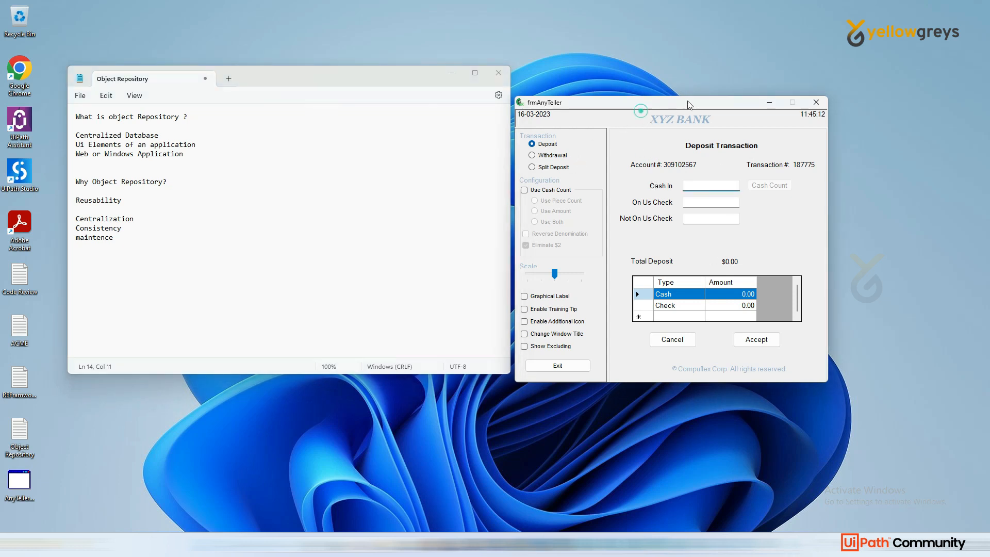
drag(671, 105, 754, 82)
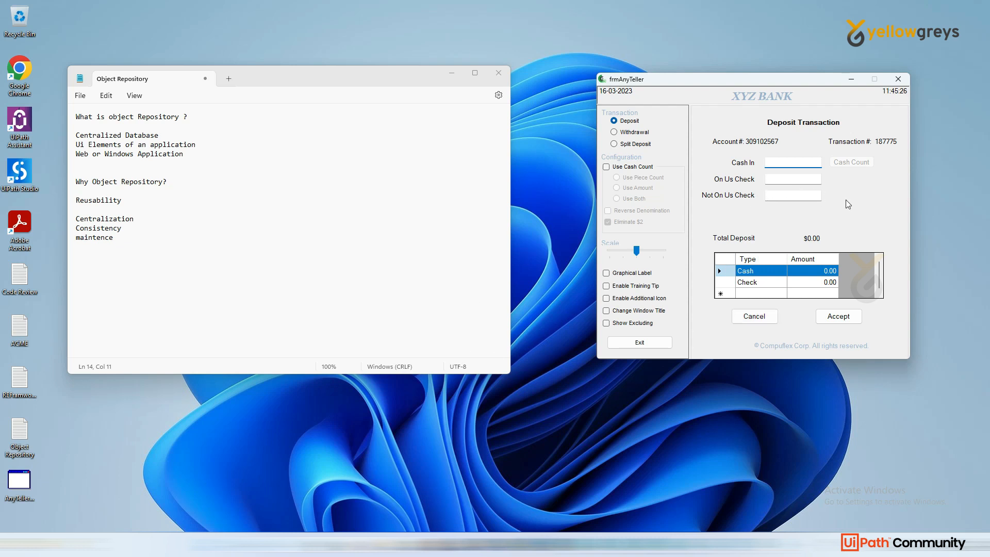
click(216, 209)
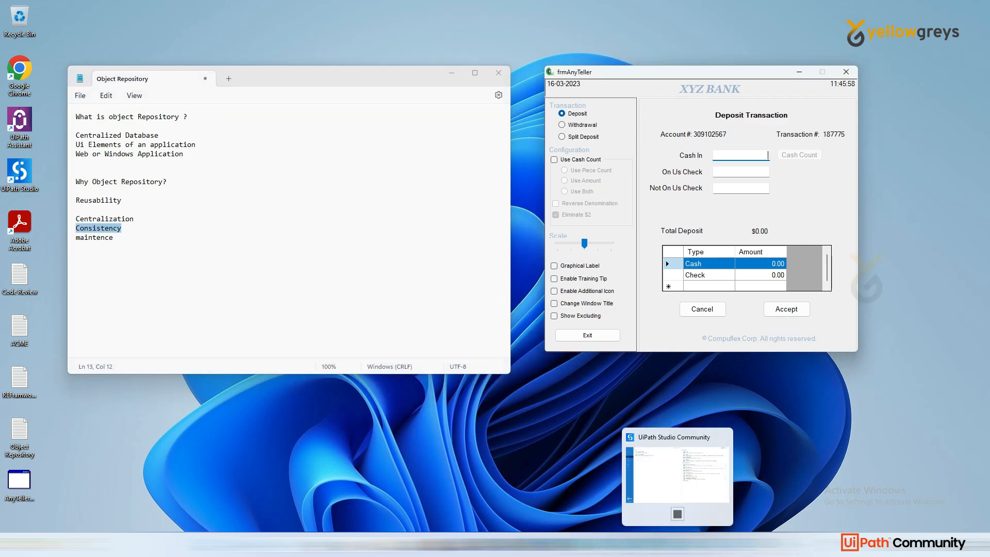
- Switch to UiPath Studio and bring the Object Repository note up over its start page for review
click(678, 545)
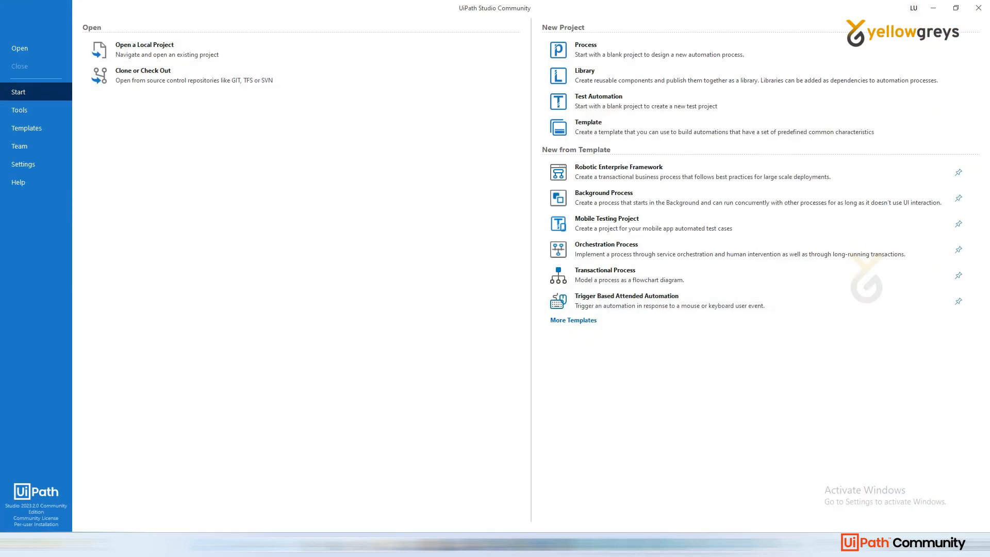
key(alt+Tab)
drag(273, 72, 295, 181)
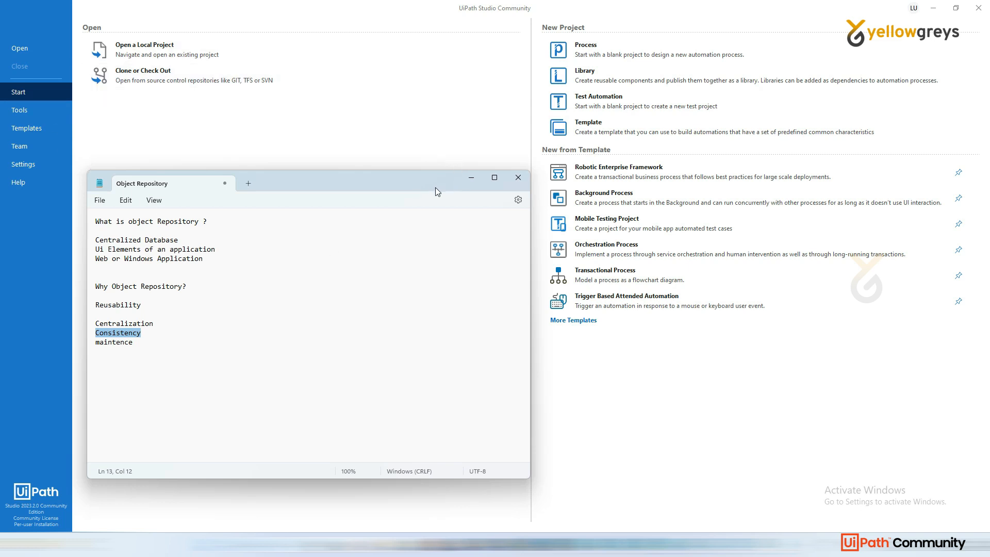
drag(428, 187, 422, 217)
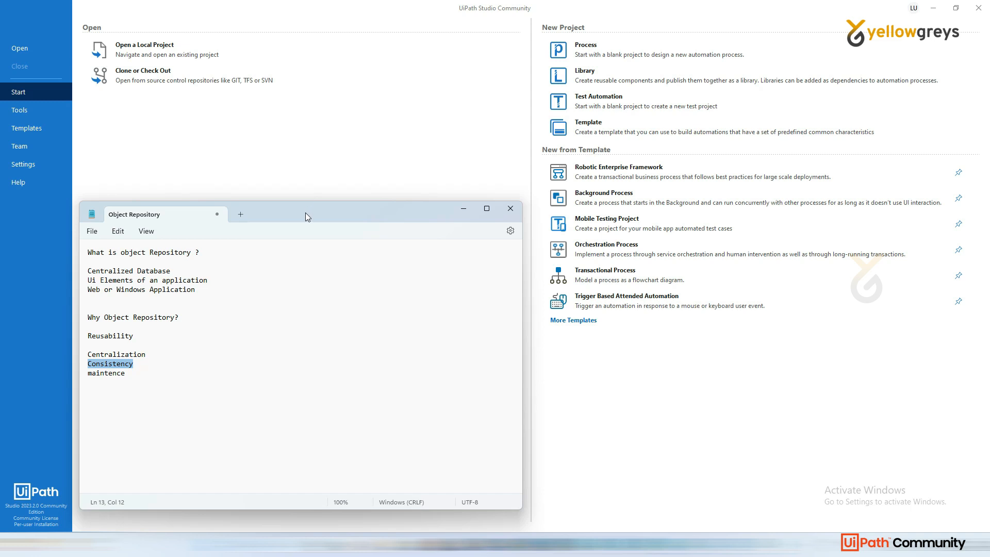
drag(305, 213, 320, 159)
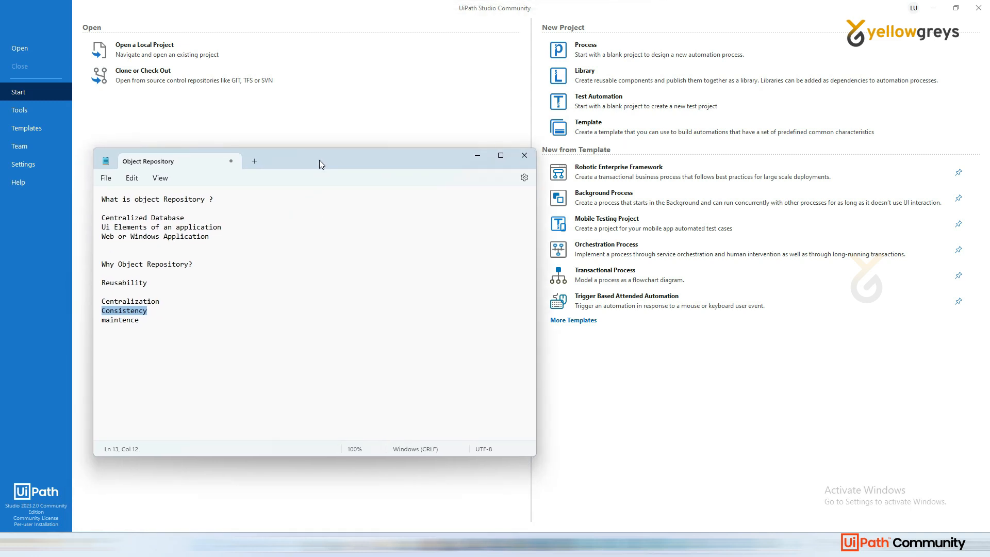
drag(319, 161, 308, 160)
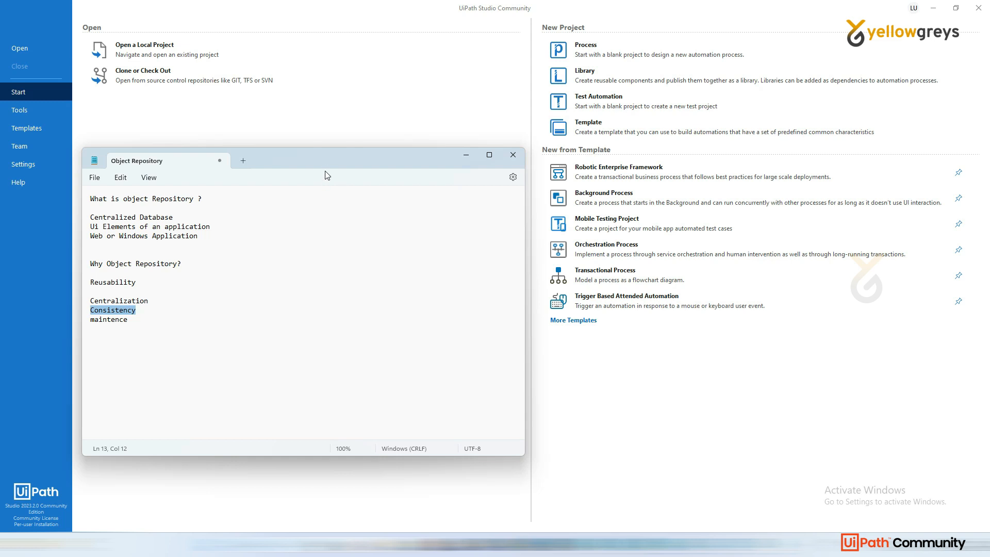
drag(327, 162, 329, 141)
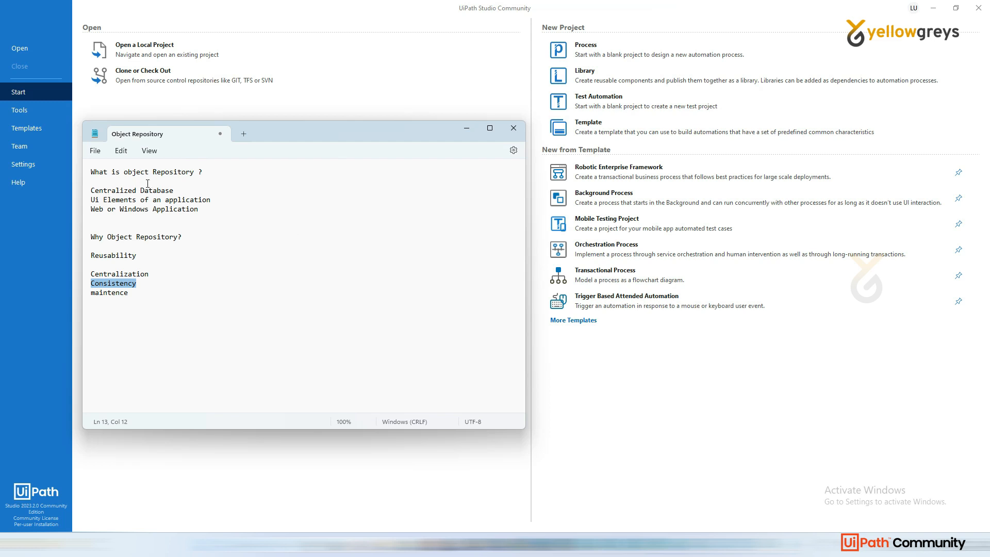
- Go over the "What is object Repository ?" question in the note and minimize the note window
drag(126, 174, 198, 176)
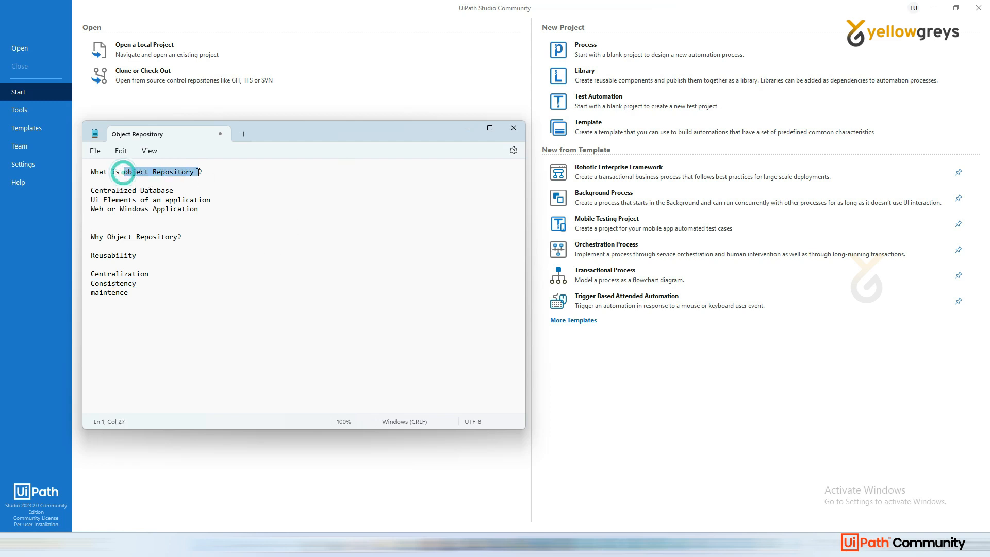
click(200, 173)
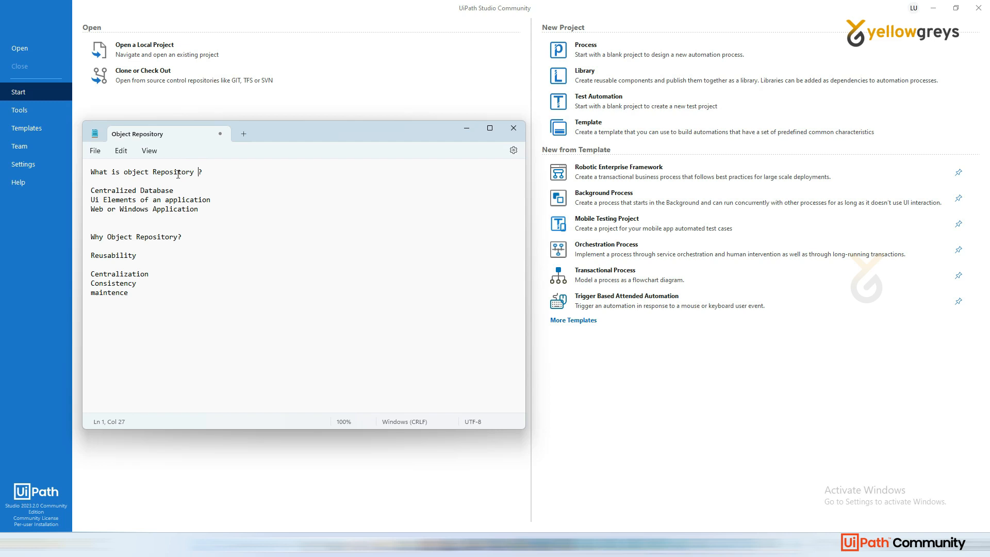
mouse_move(291, 139)
mouse_down()
mouse_move(365, 126)
mouse_move(296, 152)
mouse_up()
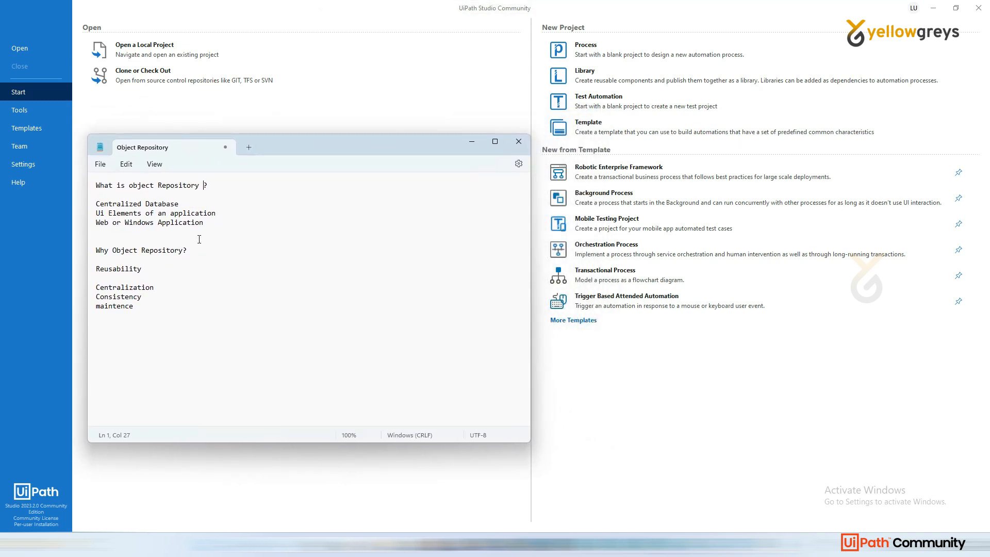
click(130, 185)
click(468, 145)
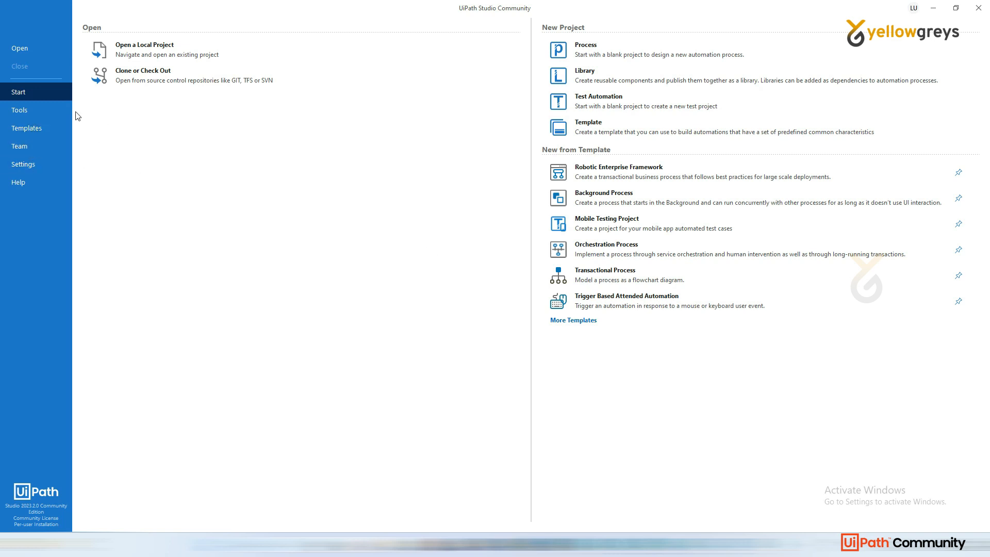
- In Studio's Design settings, switch "Use Modern for new projects" on and back off to check the "Object Repository enforced" option
click(31, 164)
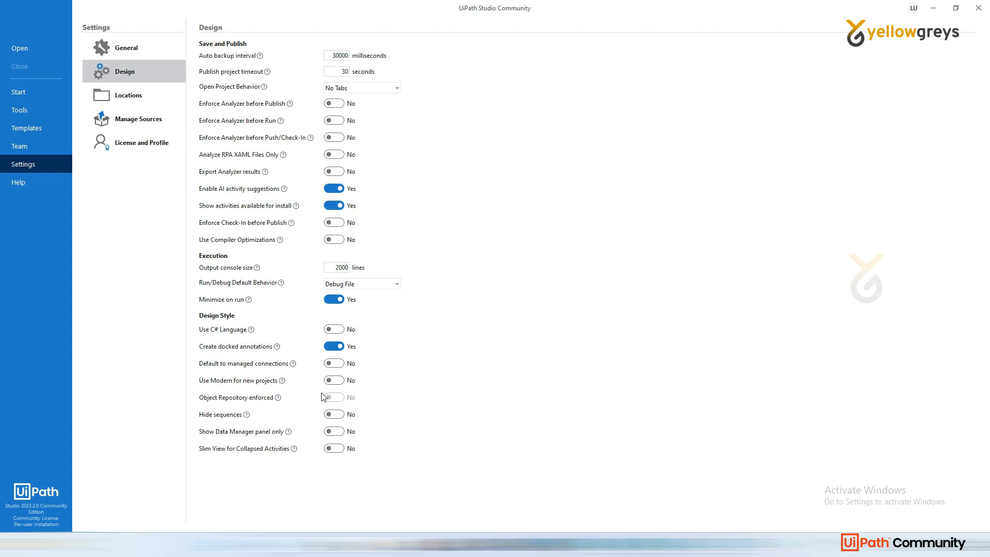
mouse_move(341, 384)
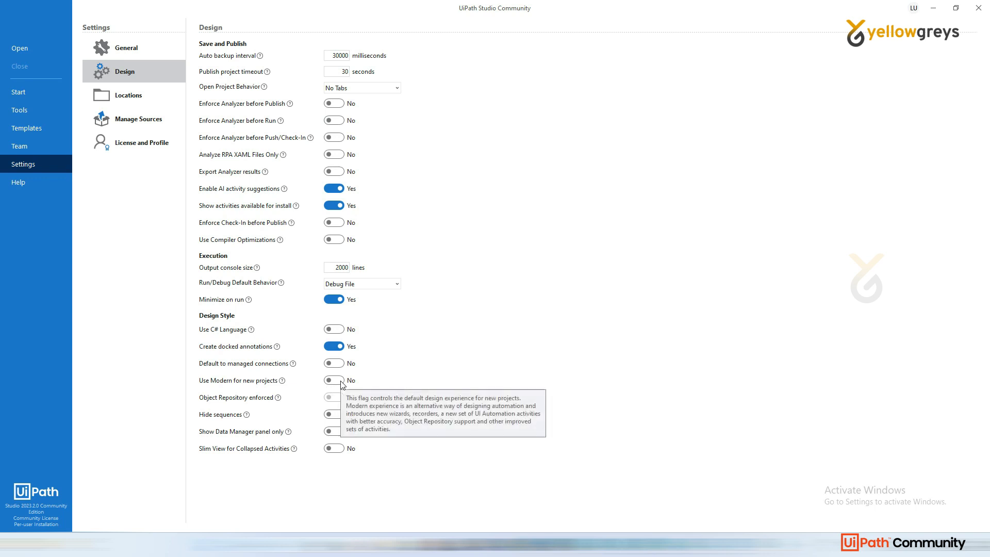
click(341, 384)
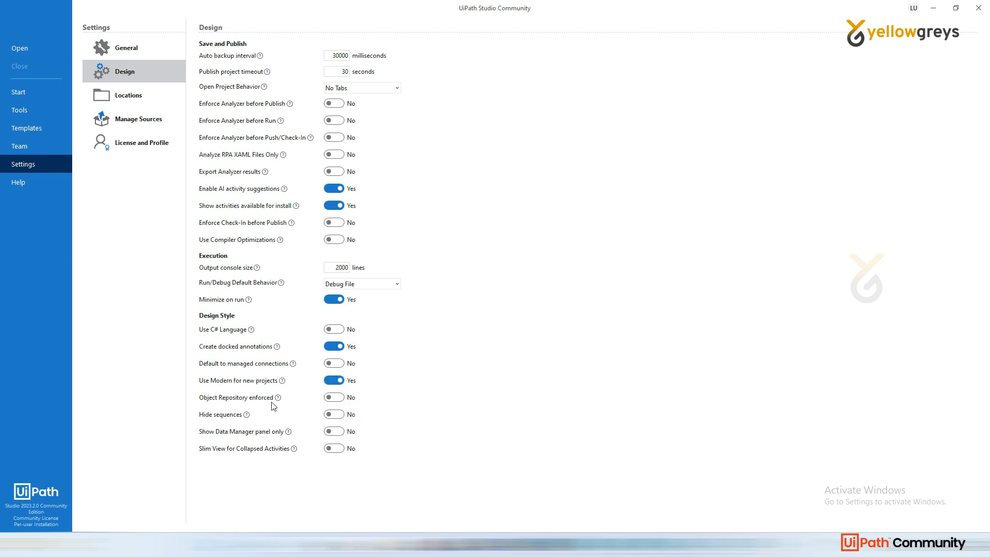
click(331, 382)
mouse_move(281, 401)
- Start a new blank Process project from the start page and name it "DemoProcess"
click(29, 91)
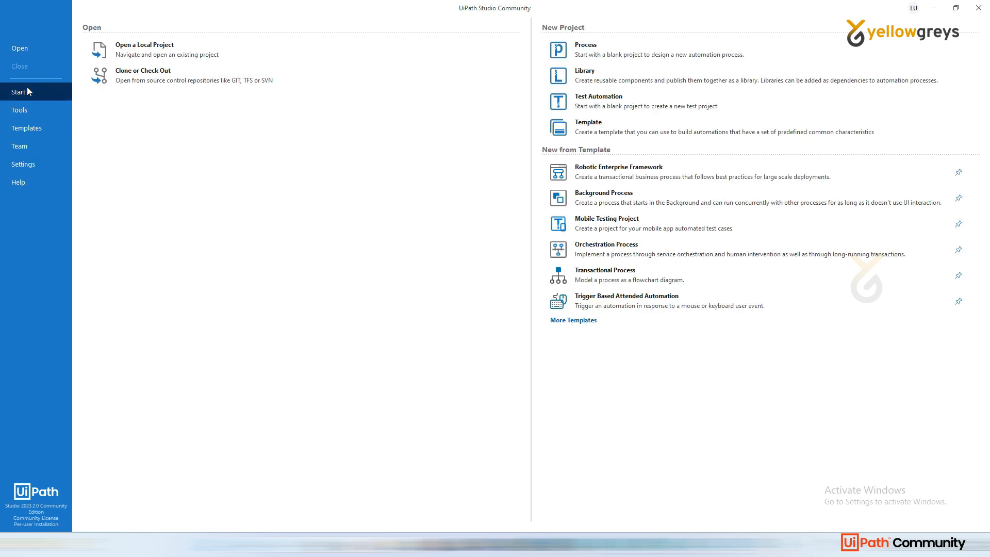
click(588, 49)
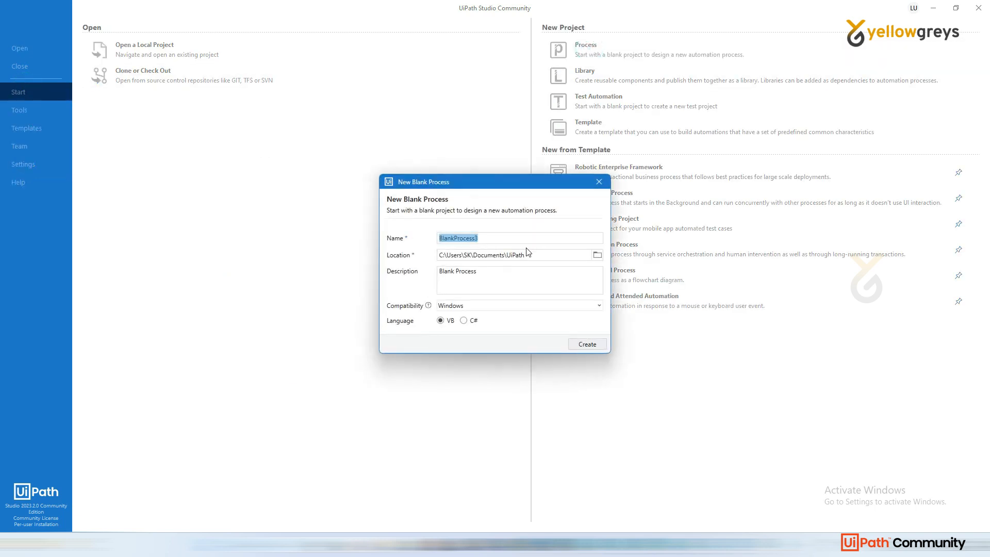
text(O)
key(BackSpace)
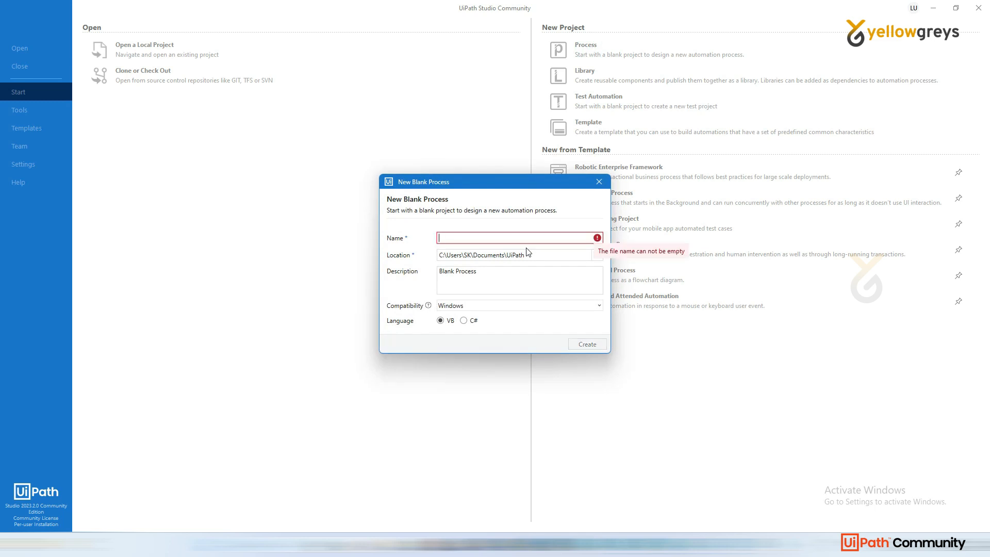
text(Demo)
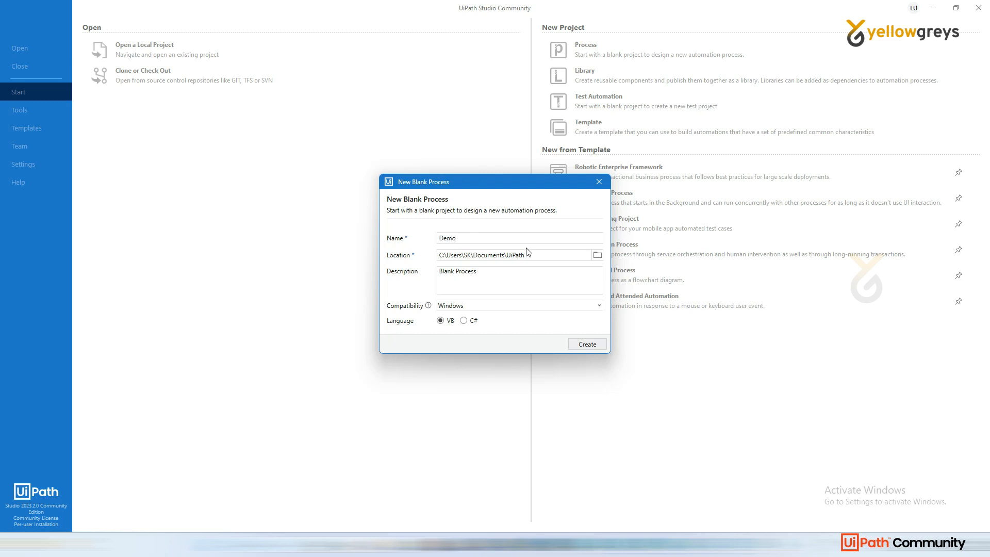
text(Process)
- Set the project description to "WithoutObject Repository & Modern Activities" and create the project with Windows compatibility and VB
drag(497, 274, 409, 286)
text(Wit)
text(hout)
text(Objec)
text(t Repos)
text(itory & W)
key(BackSpace)
text(Modren)
key(BackSpace)
key(BackSpace)
text(ern Activities)
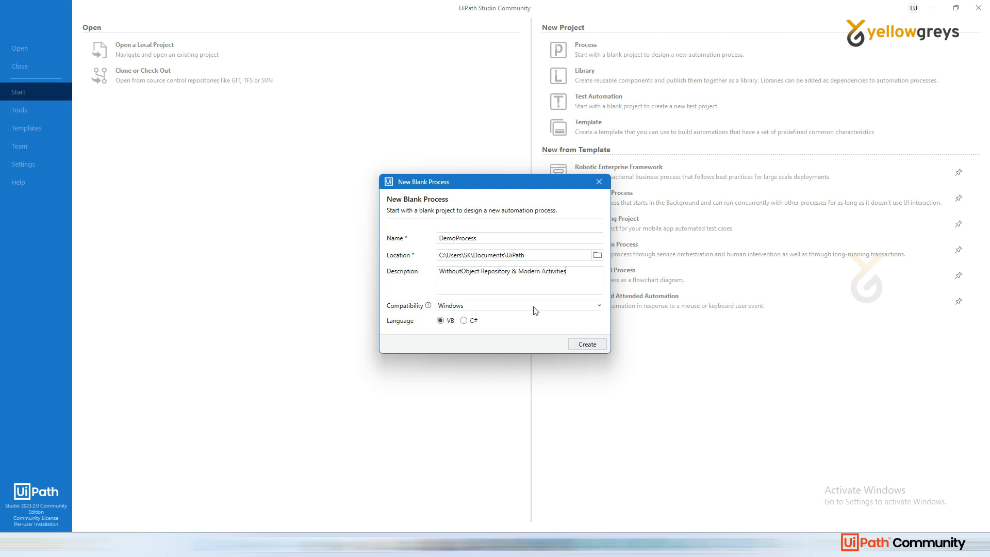
click(587, 344)
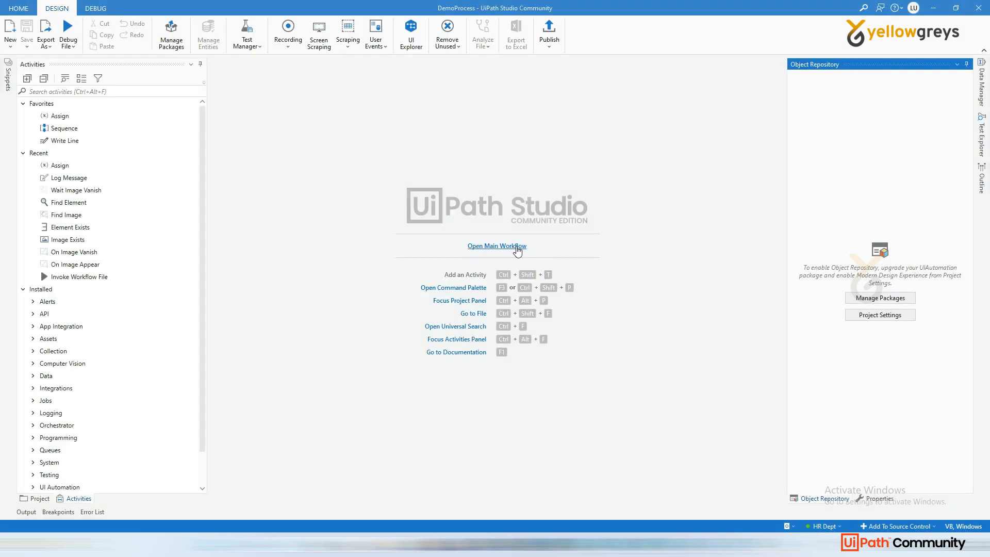
- Open the main workflow of DemoProcess and return to the list of activities
click(517, 246)
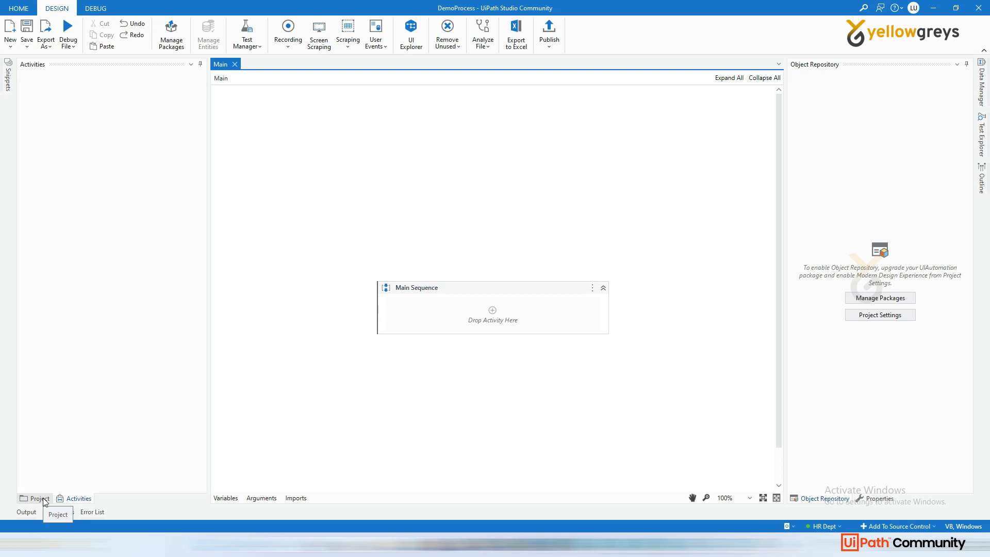
click(40, 498)
click(77, 499)
- Search the activities for "use a", include the Modern category, and add Use Application/Browser to the Main Sequence
click(87, 91)
text(use a)
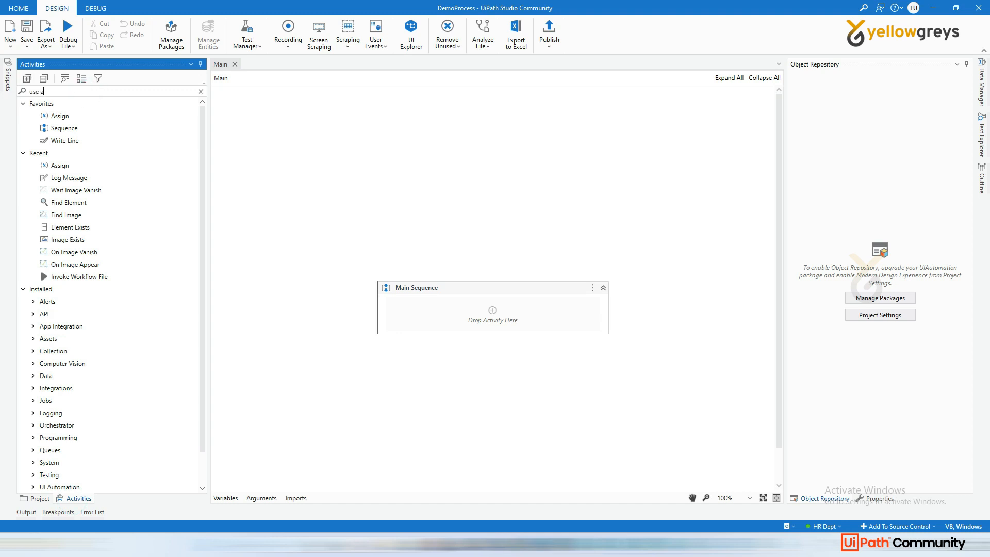
click(97, 77)
click(115, 145)
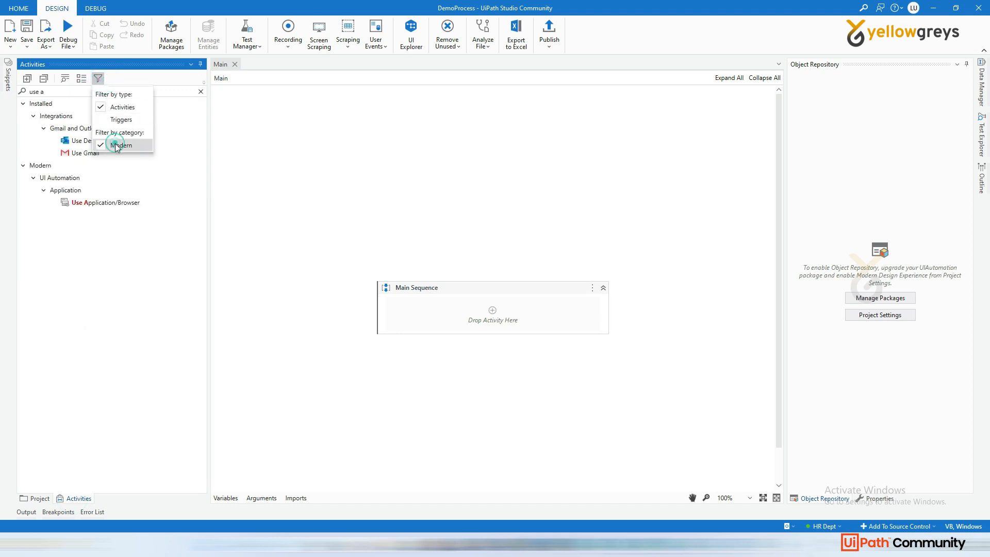
double_click(100, 205)
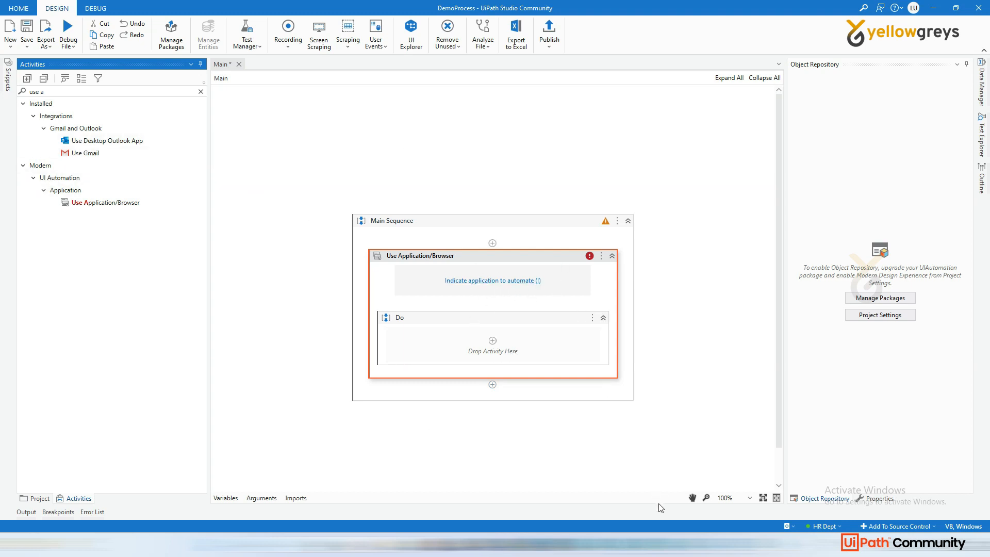
mouse_move(610, 546)
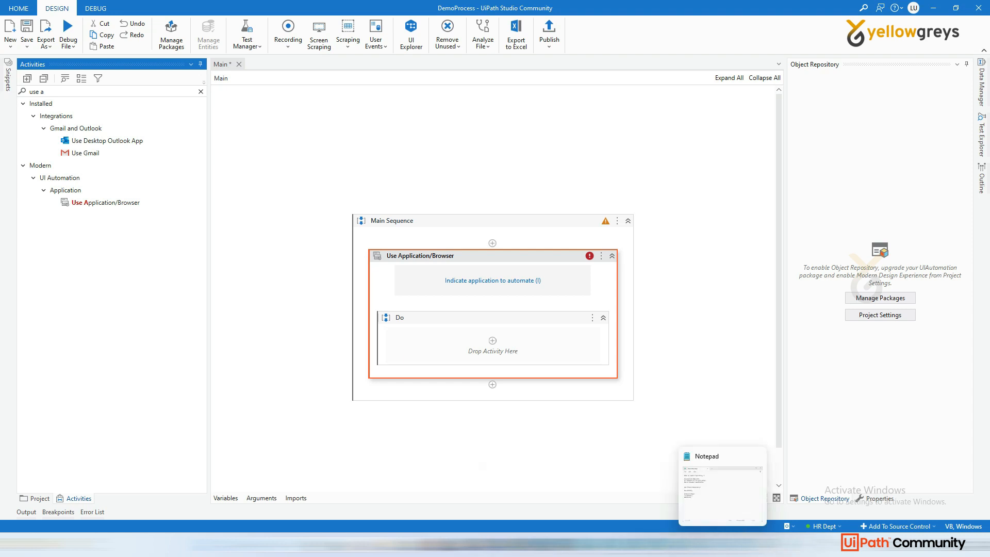
mouse_move(654, 545)
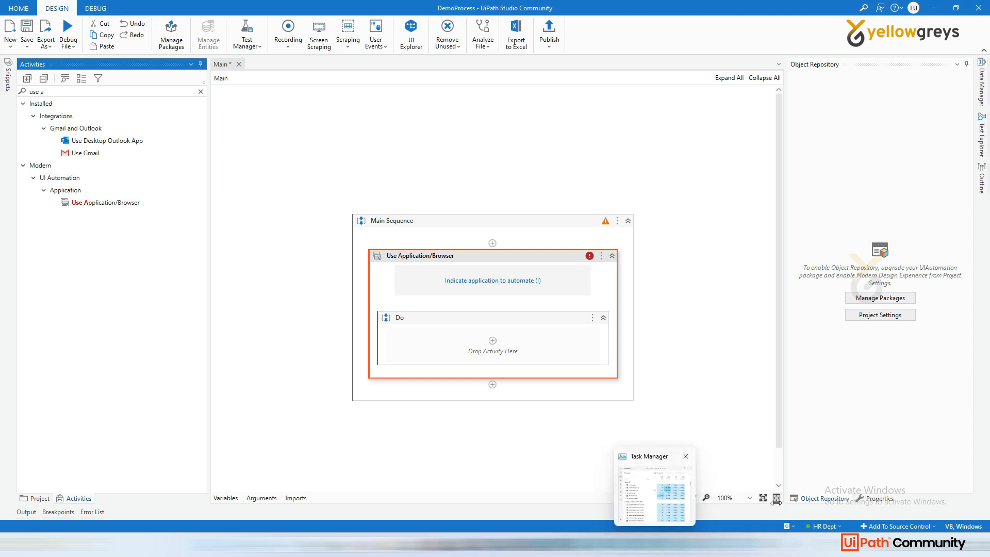
click(655, 546)
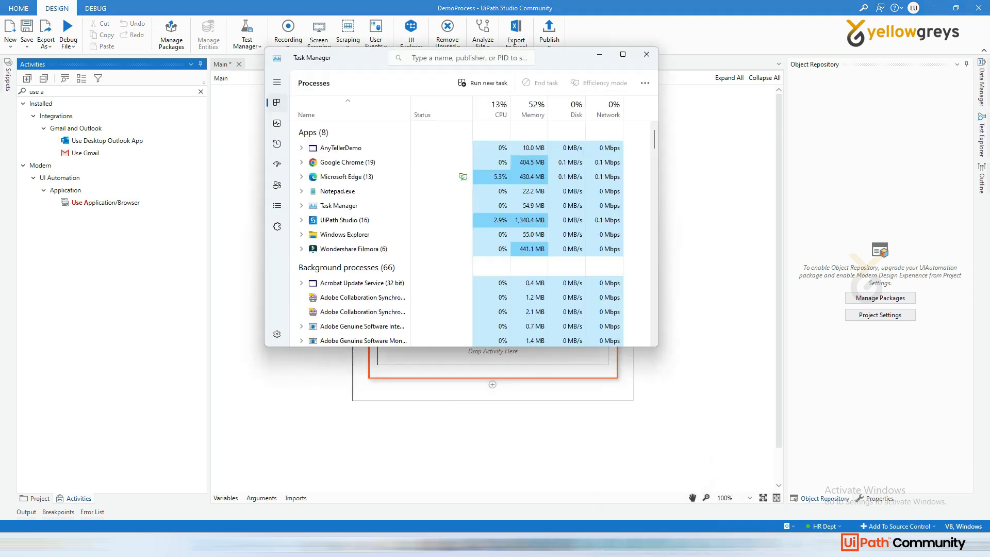
click(646, 54)
- Restart the AnyTeller demo from the desktop and indicate its frmAnyTeller window as the application for Use Application/Browser
click(937, 10)
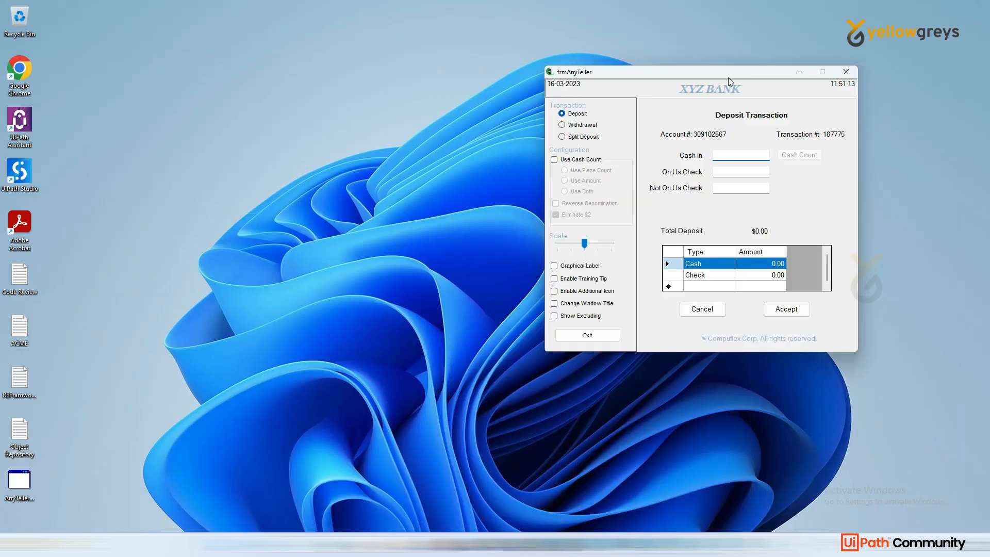
drag(728, 78, 625, 78)
click(744, 75)
double_click(19, 480)
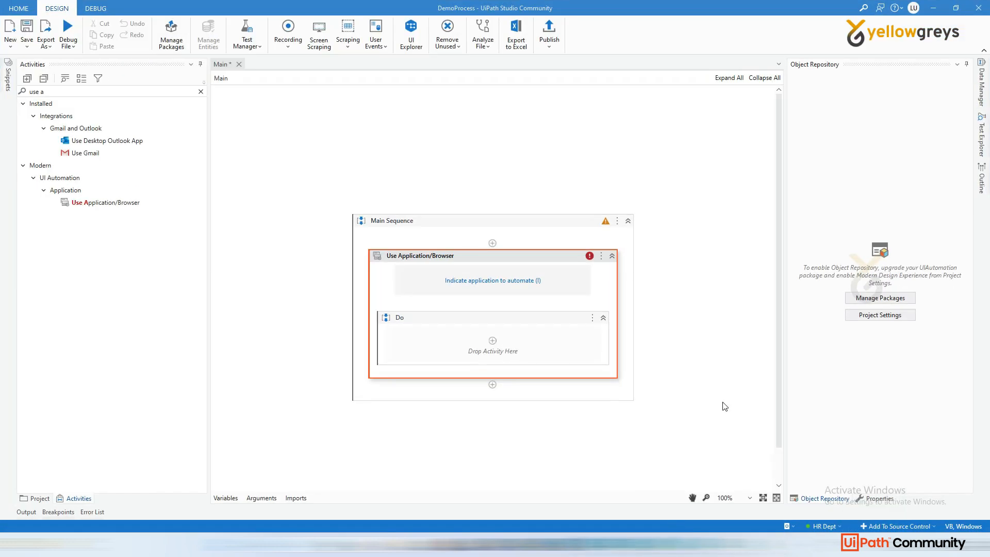
click(468, 281)
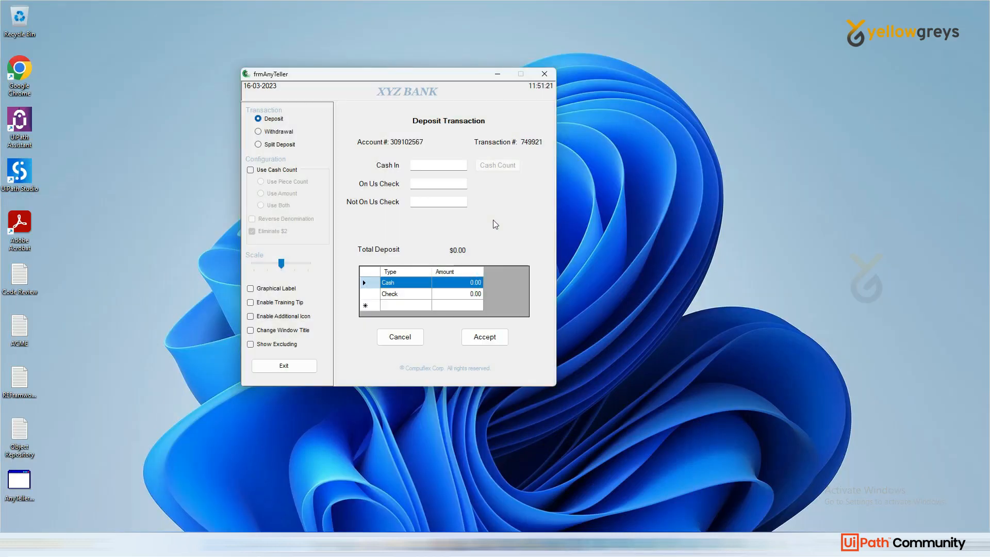
click(492, 220)
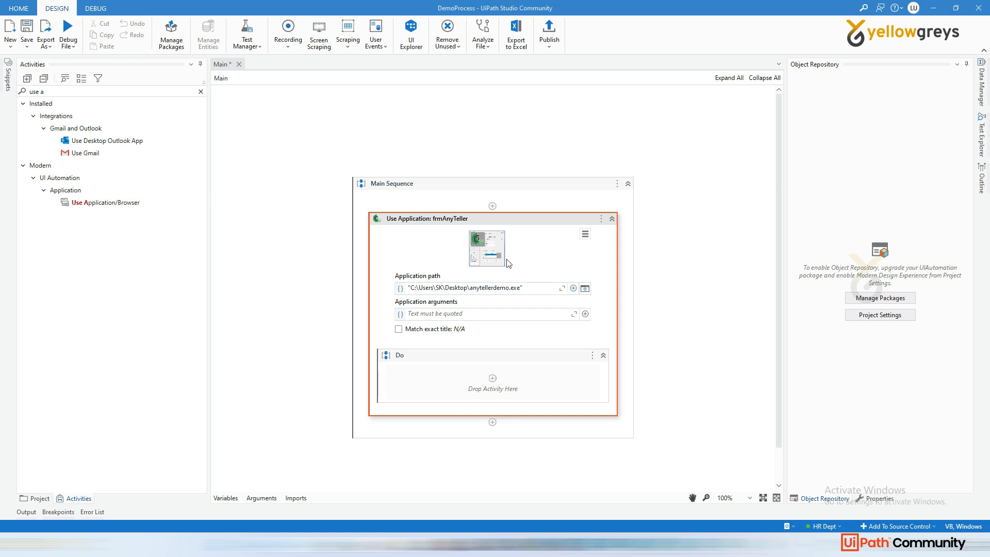
- Add the modern Click activity inside the Do container and target the Withdrawal option in frmAnyTeller
click(84, 93)
key(BackSpace)
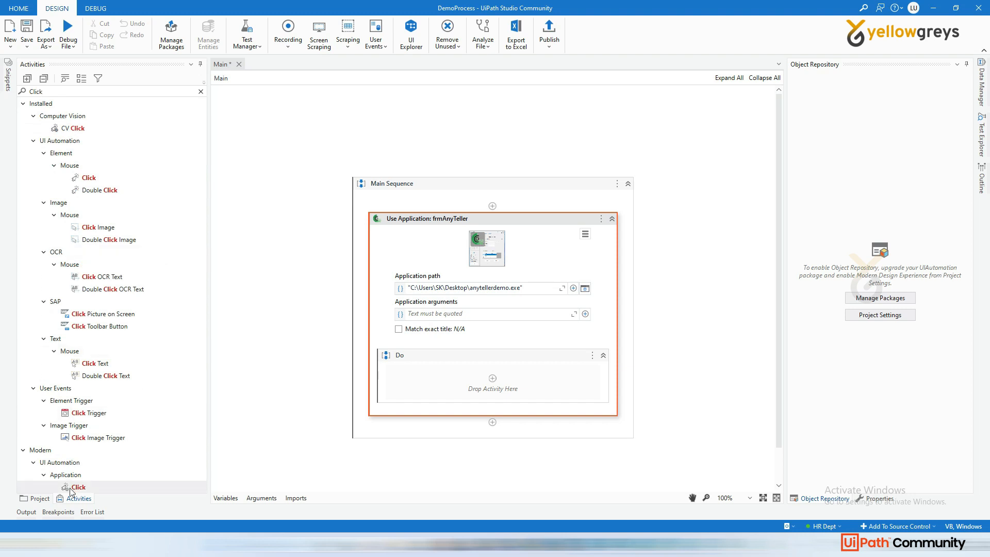
drag(75, 491, 490, 389)
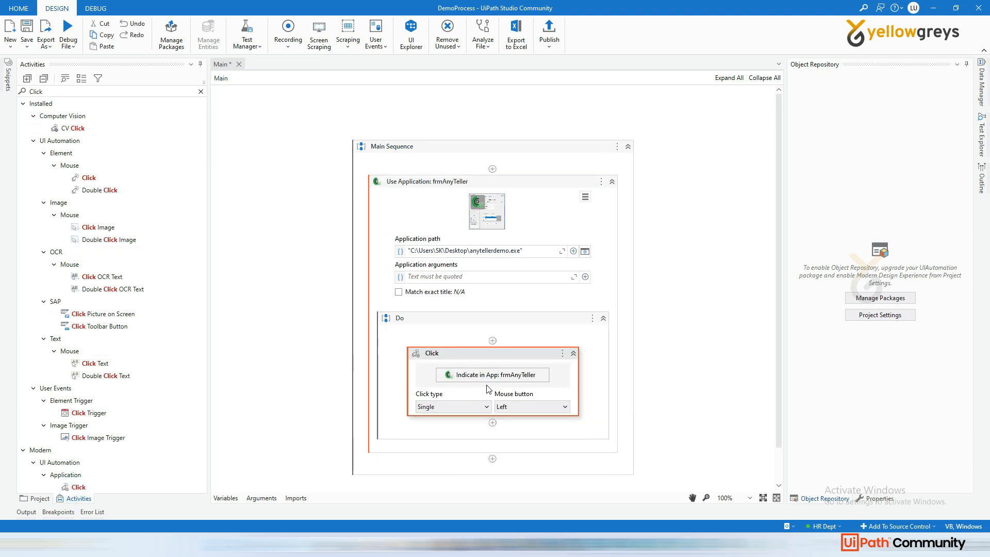
click(487, 375)
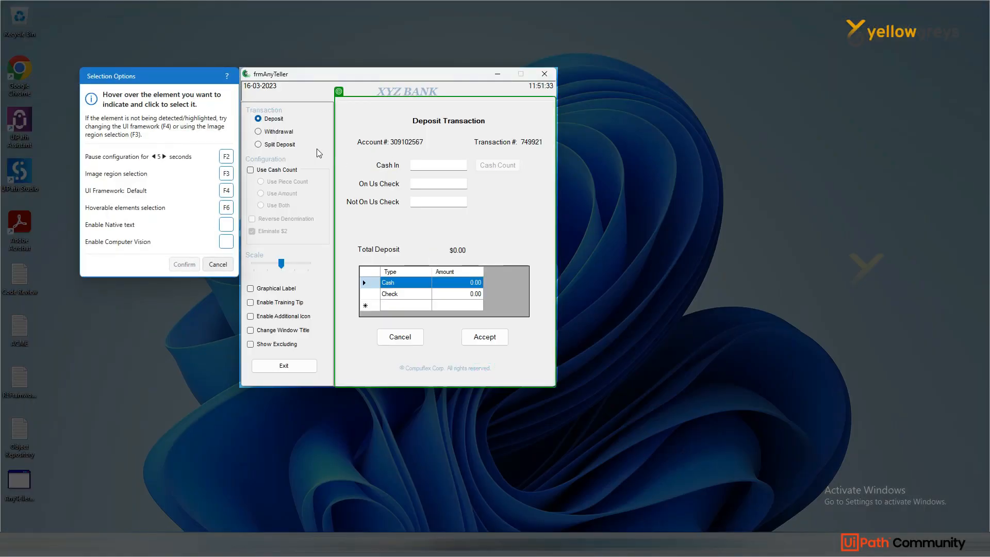
click(260, 133)
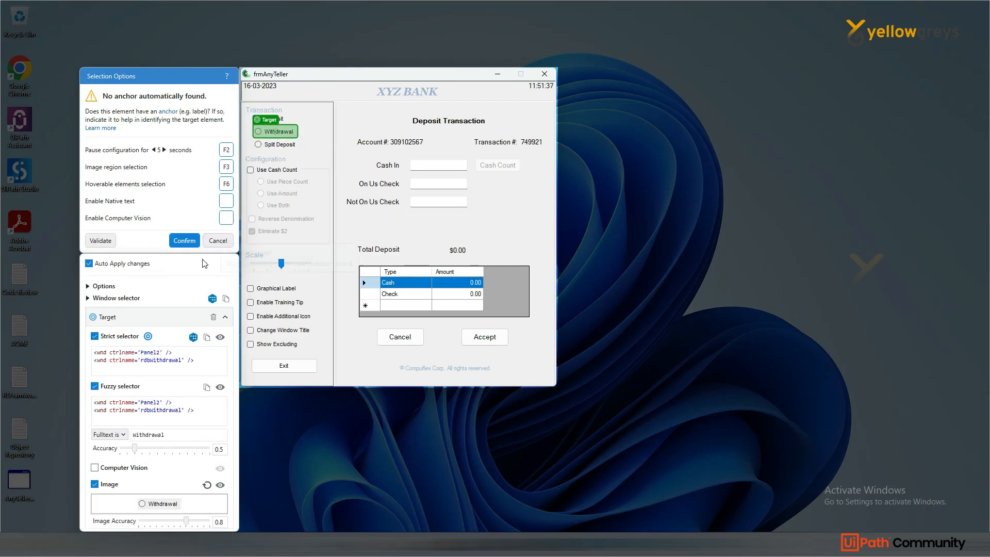
click(189, 241)
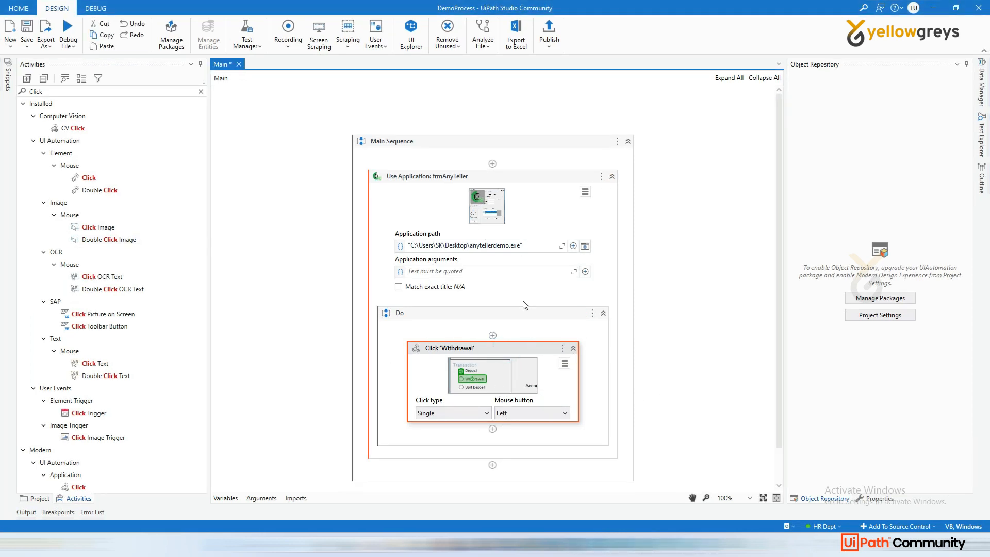
- Examine the fuzzy selector stored in the target properties of the Click 'Withdrawal' activity, leaving it unedited
click(878, 499)
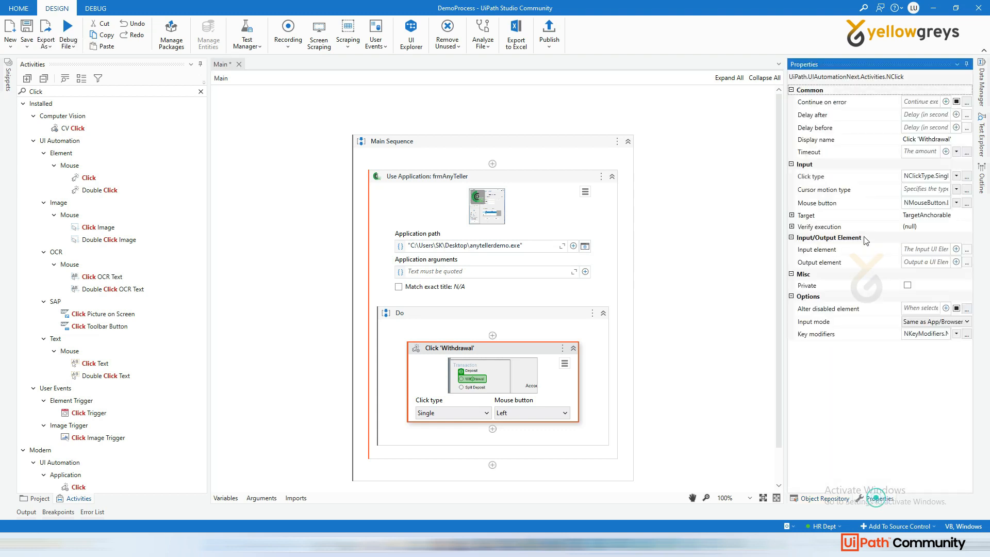
click(792, 221)
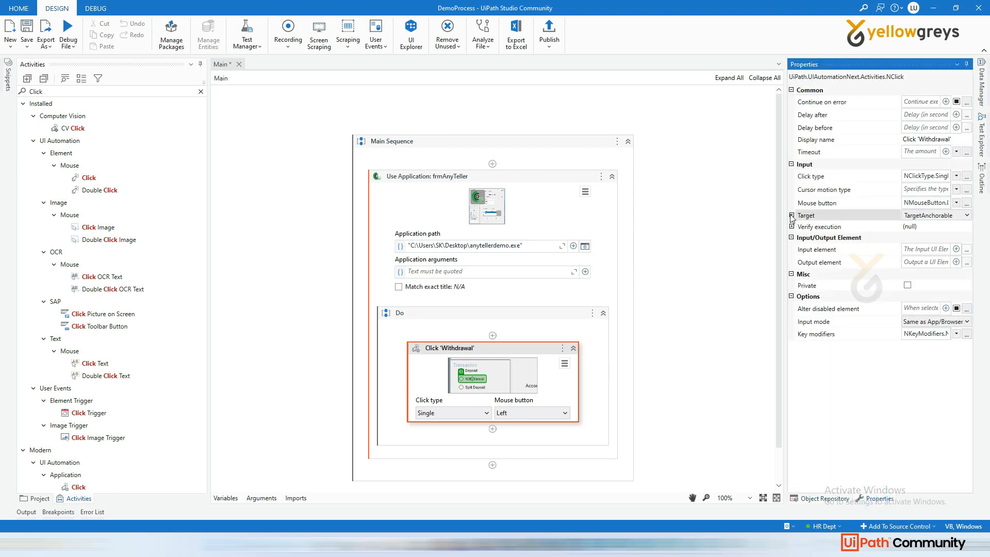
click(791, 215)
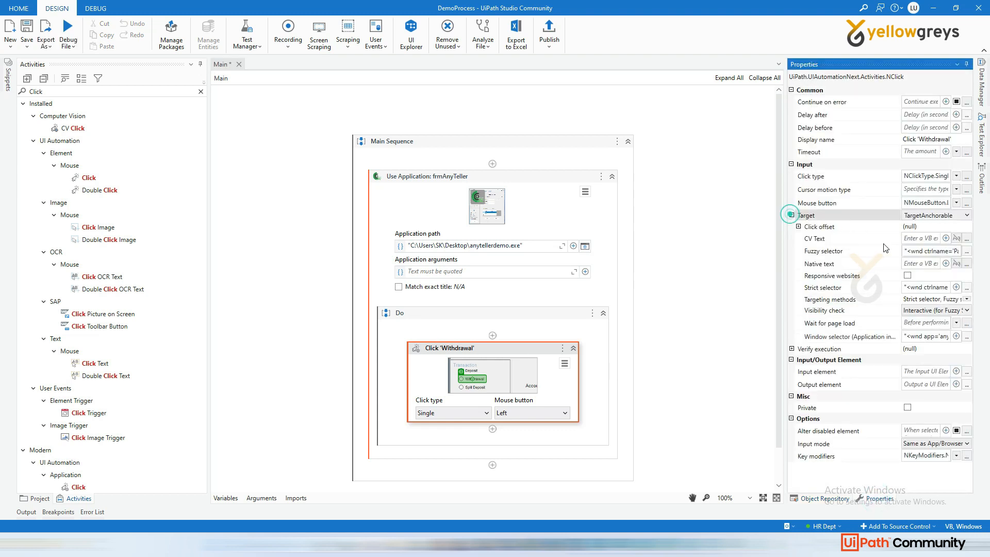
click(966, 251)
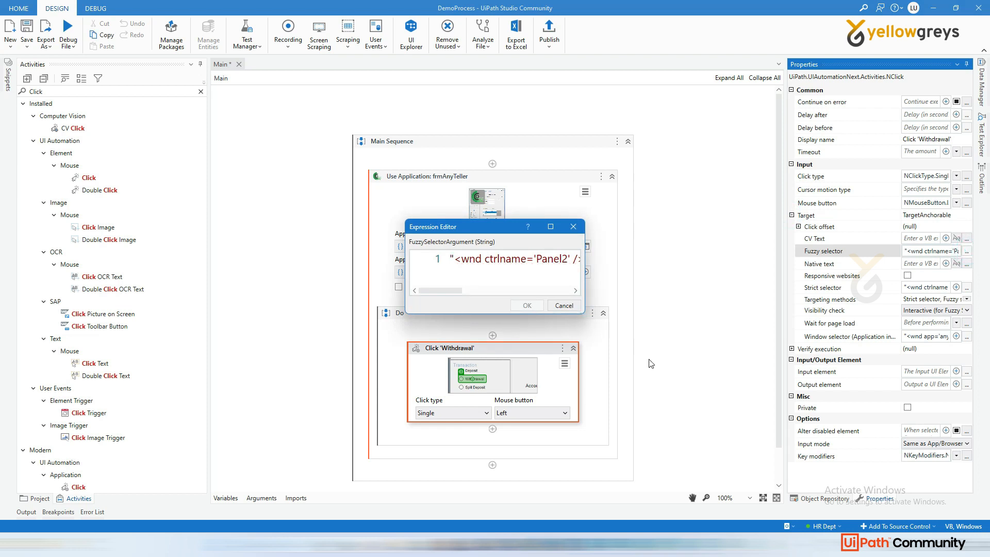
drag(585, 312, 964, 400)
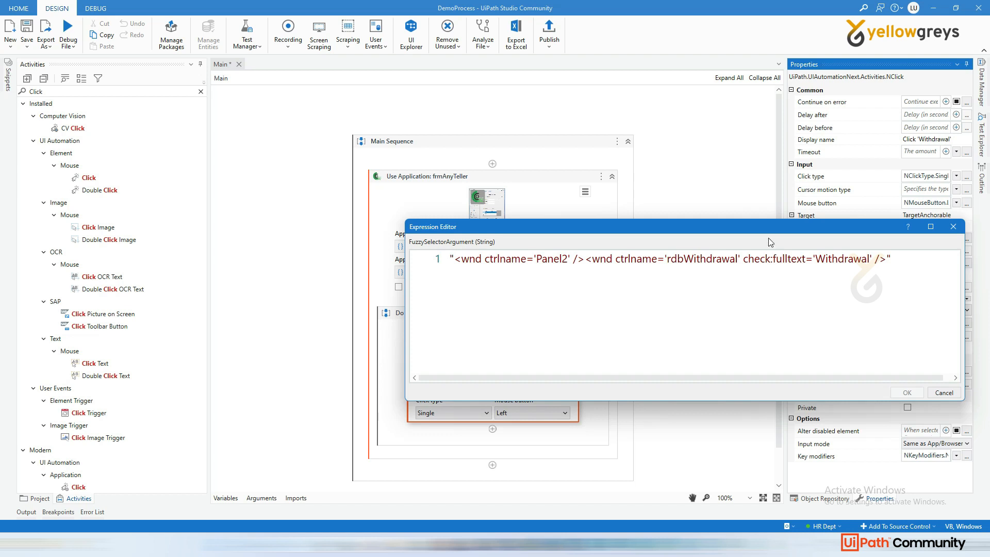
drag(763, 229, 571, 170)
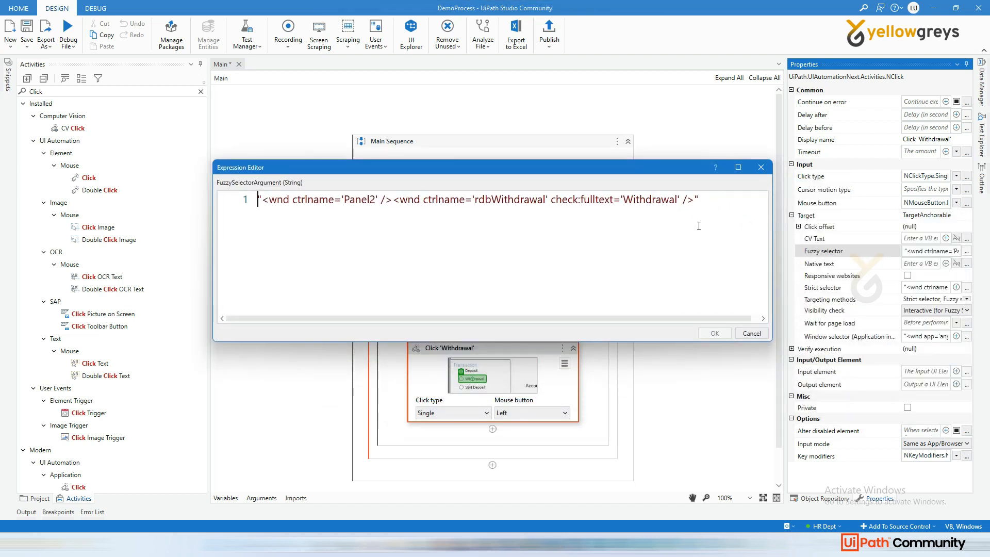
click(752, 333)
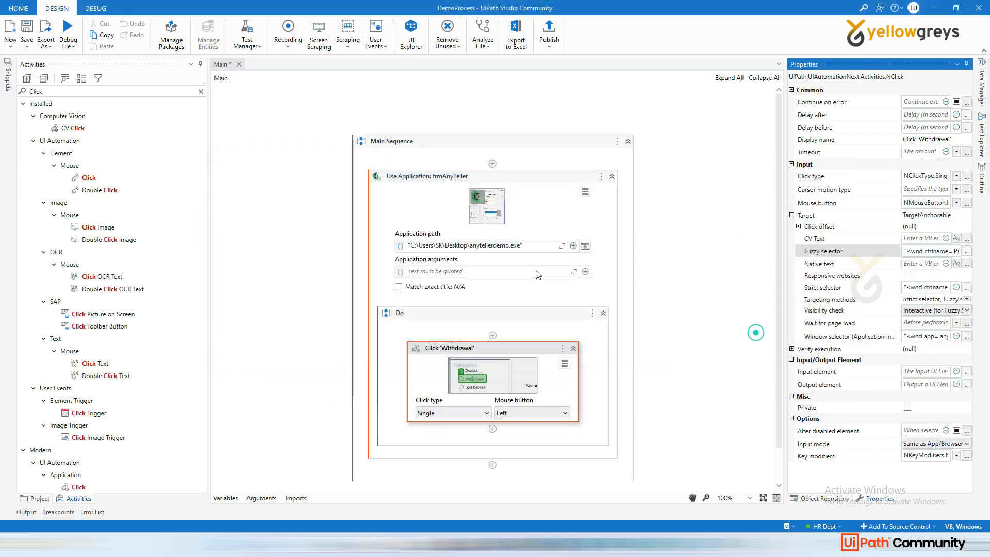
- Indicate the Withdrawal option in frmAnyTeller again as the target of the Click activity and confirm the selection
click(564, 364)
click(602, 372)
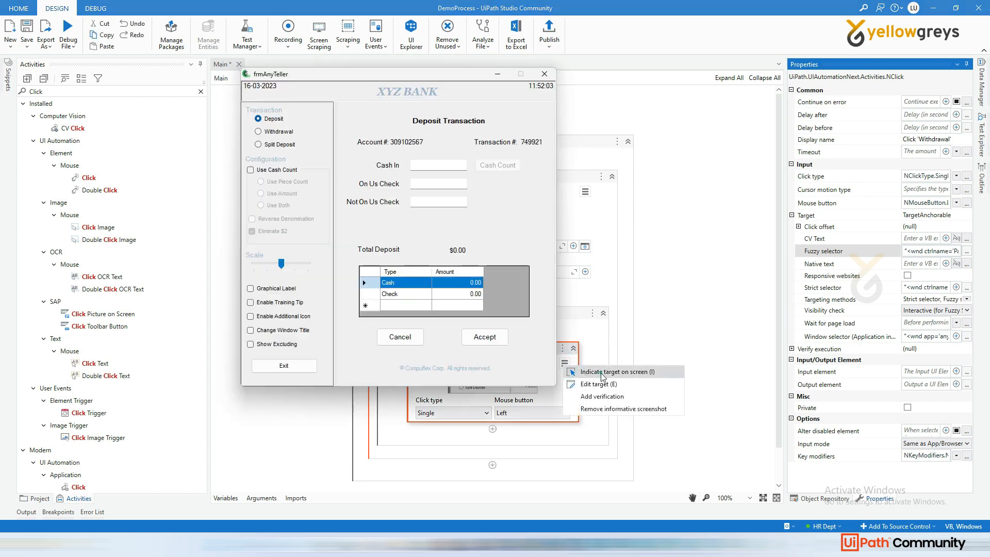
click(283, 133)
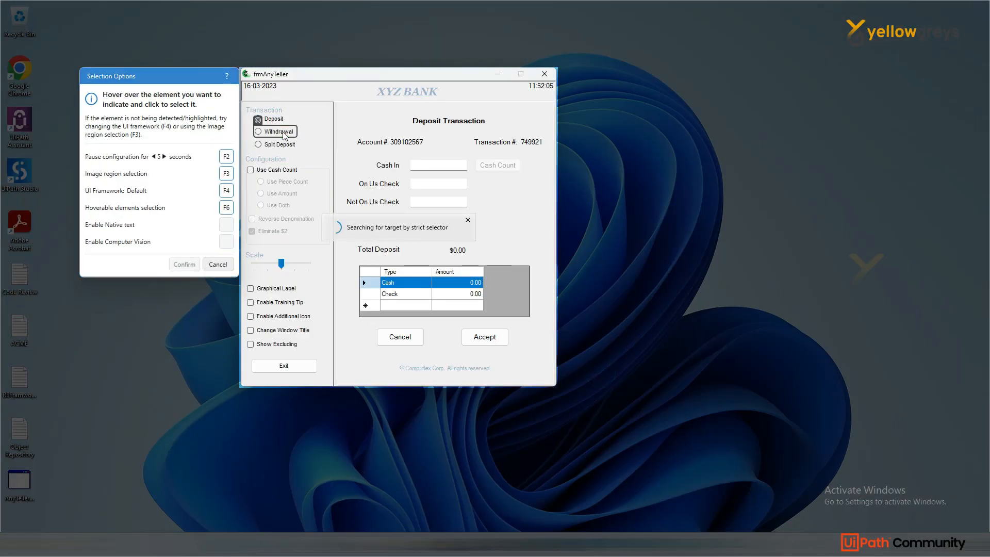
click(177, 241)
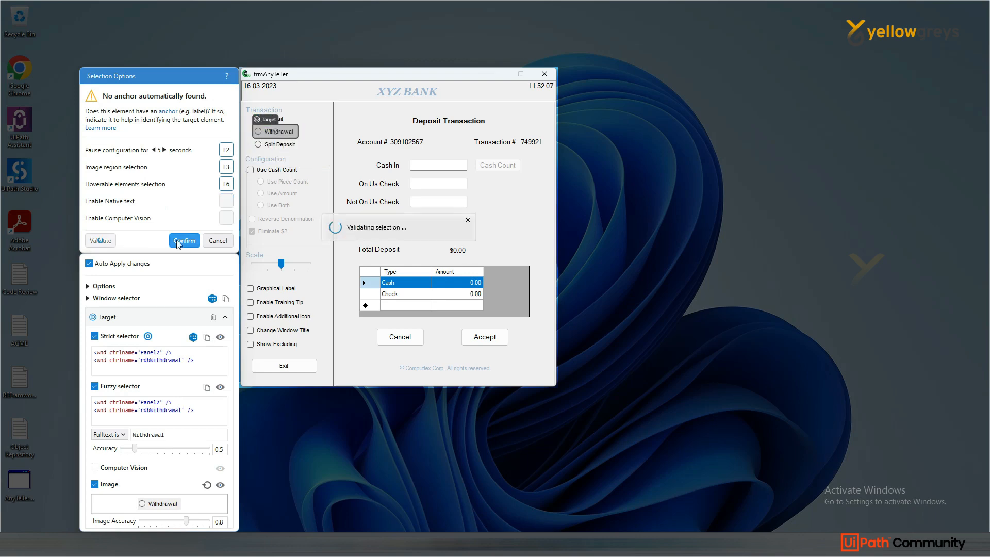
key(Return)
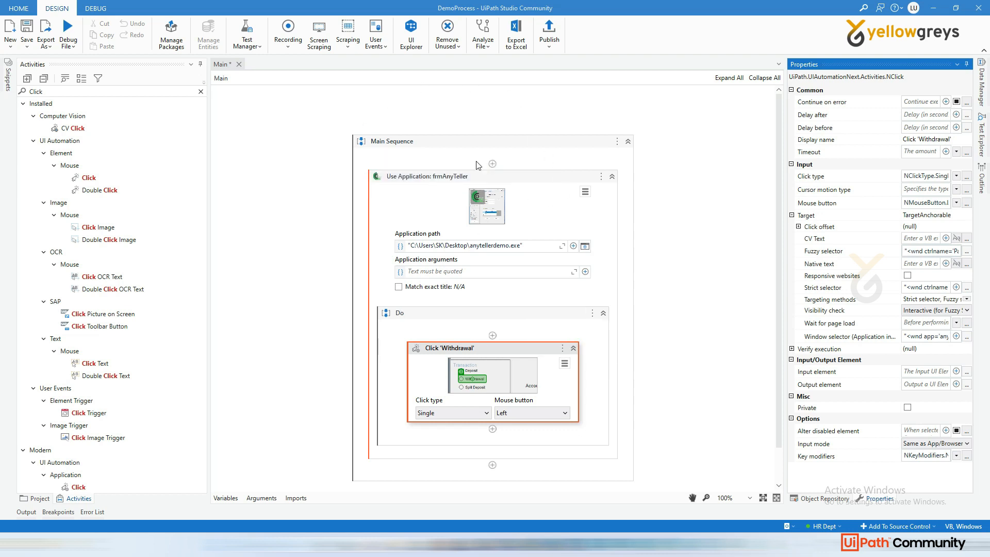
click(656, 323)
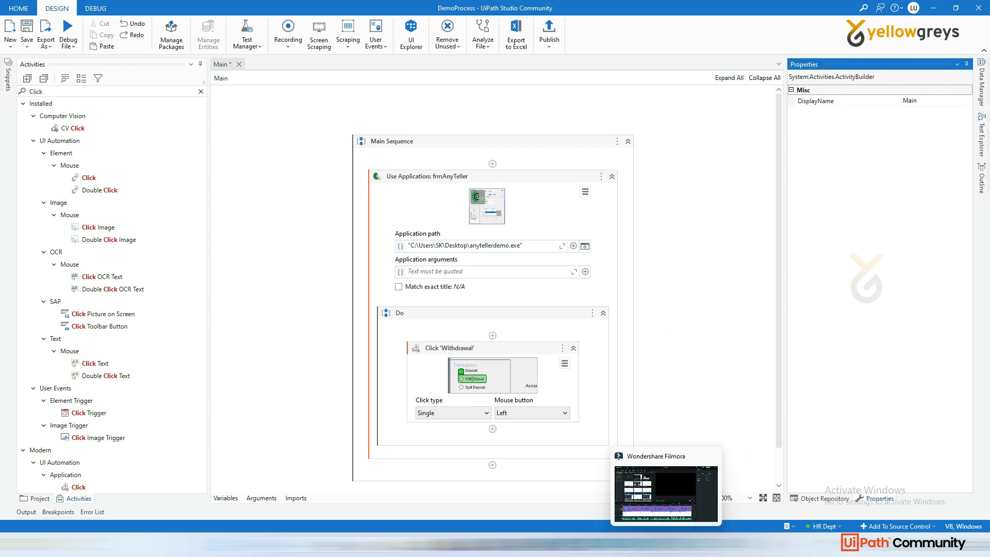
- Bring up the frmAnyTeller window to review its transaction options, and minimise it again
click(670, 547)
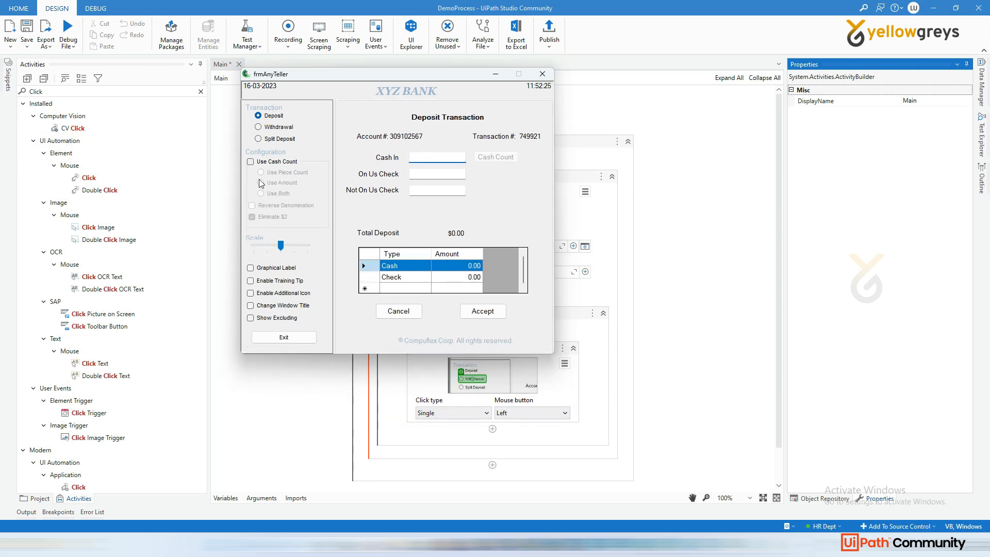
click(444, 78)
click(493, 75)
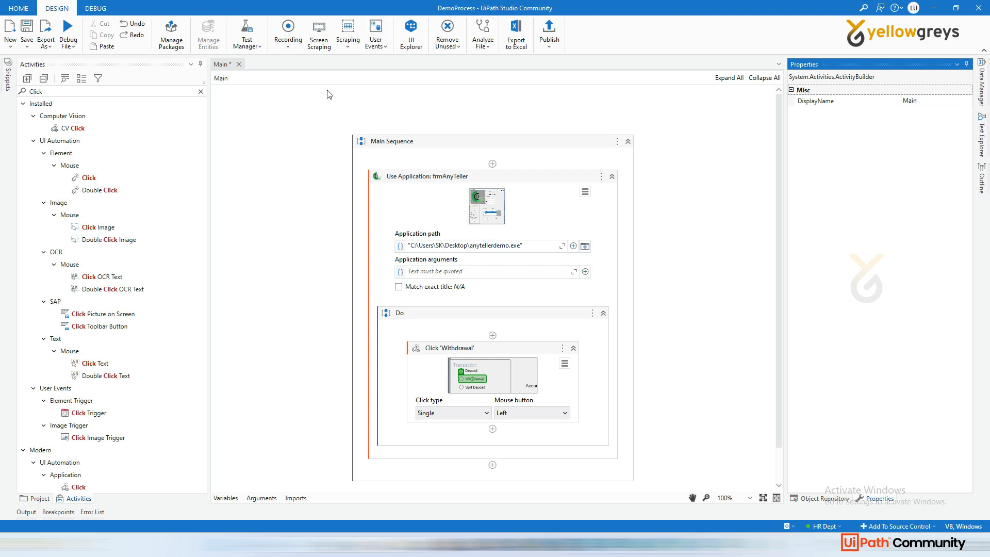
- Enable "Use Modern for new projects" and "Object Repository enforced" in the design settings, and reload the project
click(26, 9)
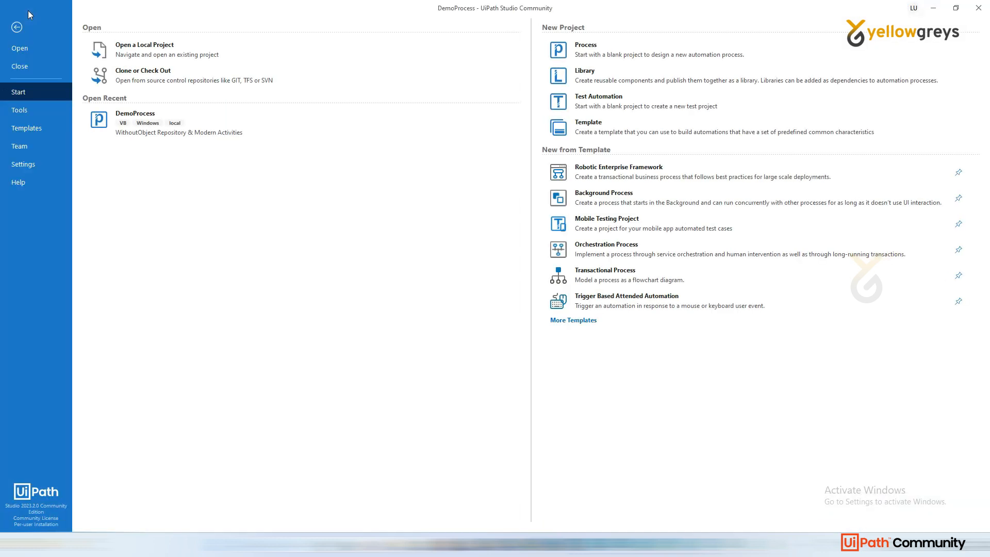
click(28, 166)
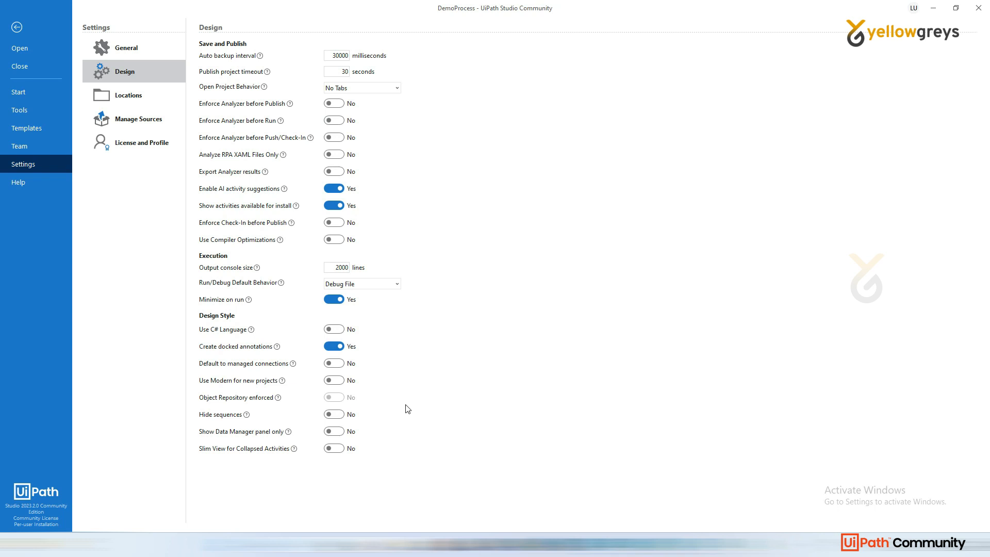
click(124, 72)
click(340, 381)
click(335, 398)
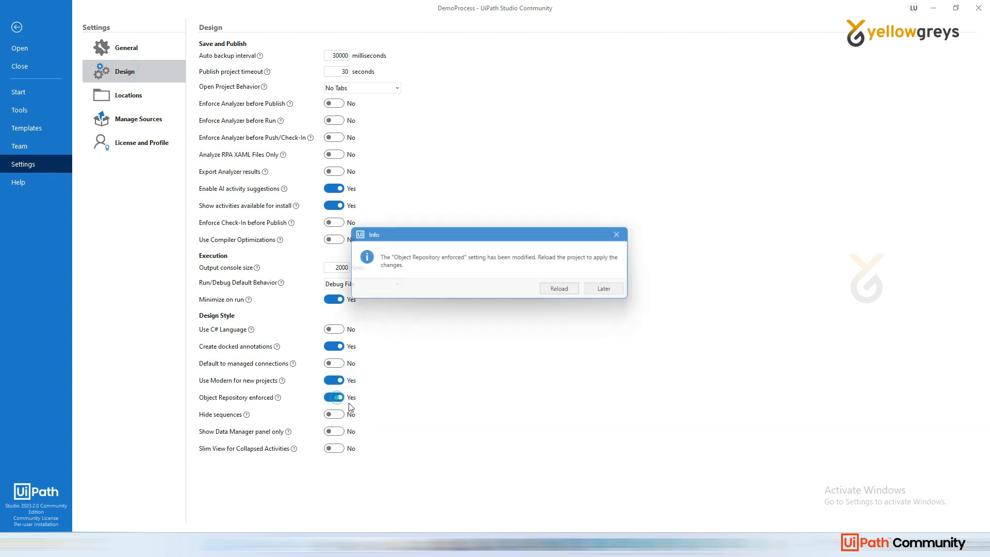
click(559, 292)
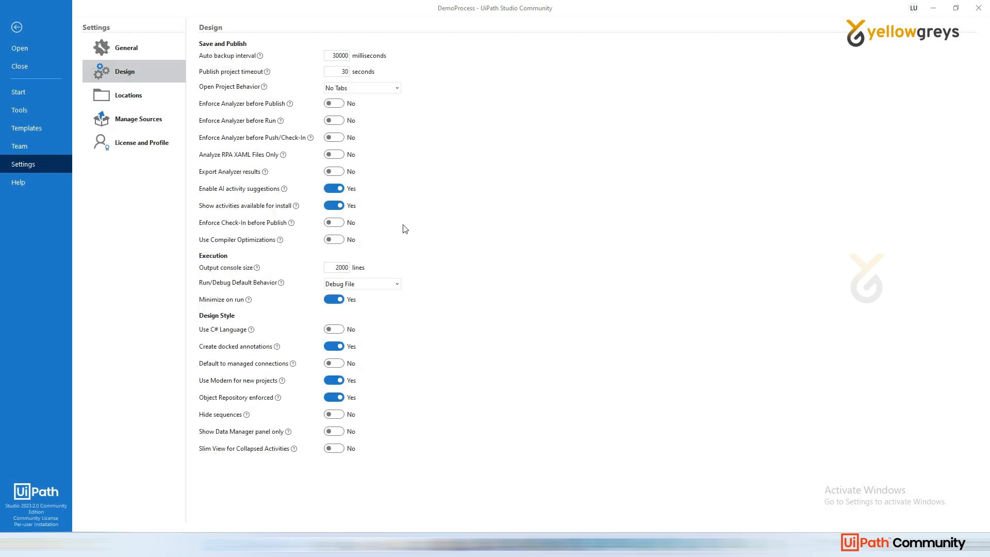
- Start a new blank process named ObjectRepository with the description "ObjectRepository Demo"
click(28, 93)
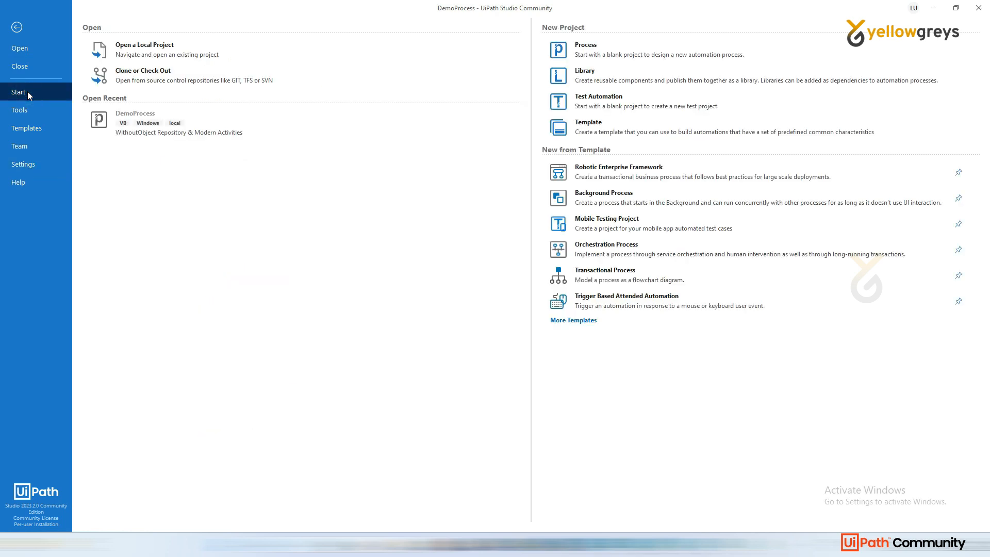
click(608, 49)
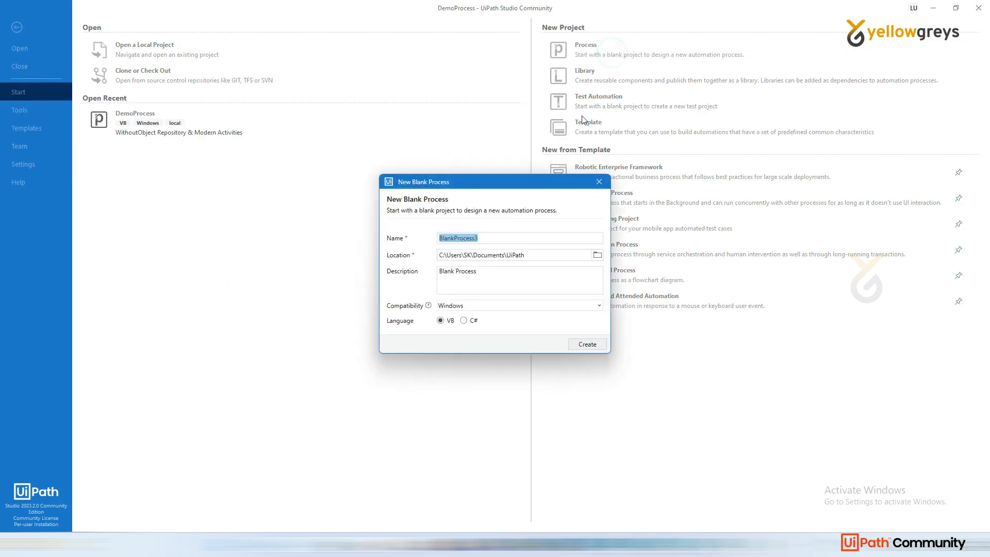
click(489, 236)
double_click(503, 234)
text(ObjectRepository)
double_click(502, 241)
key(ctrl+c)
click(510, 275)
triple_click(510, 275)
key(ctrl+v)
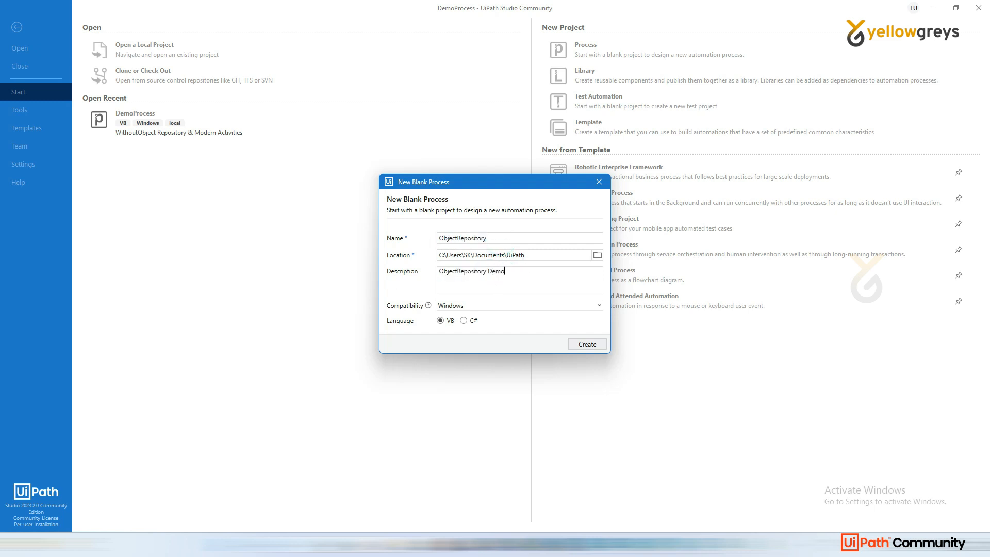
- Review the compatibility options, create the process with Windows compatibility and VB, and open its main workflow
click(497, 310)
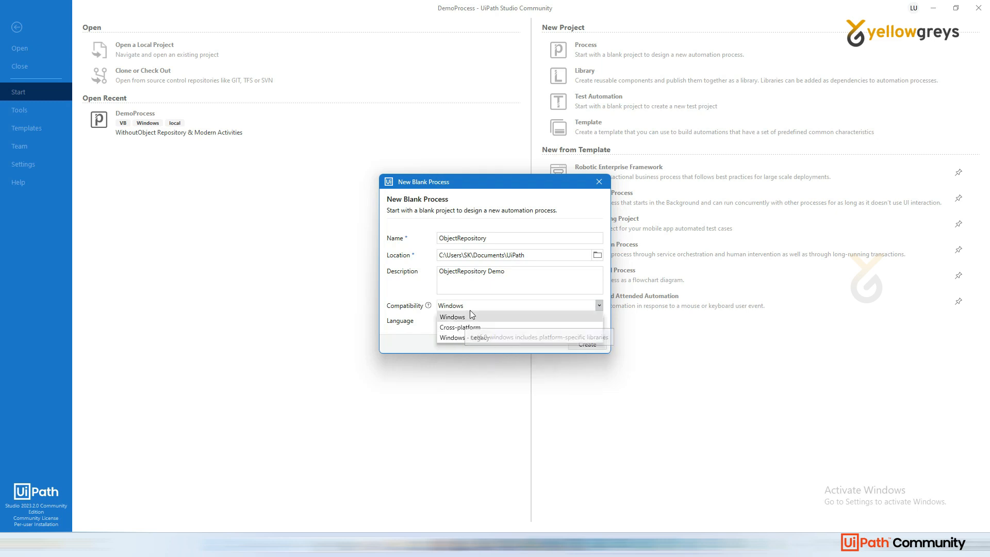
click(464, 183)
drag(461, 189, 288, 176)
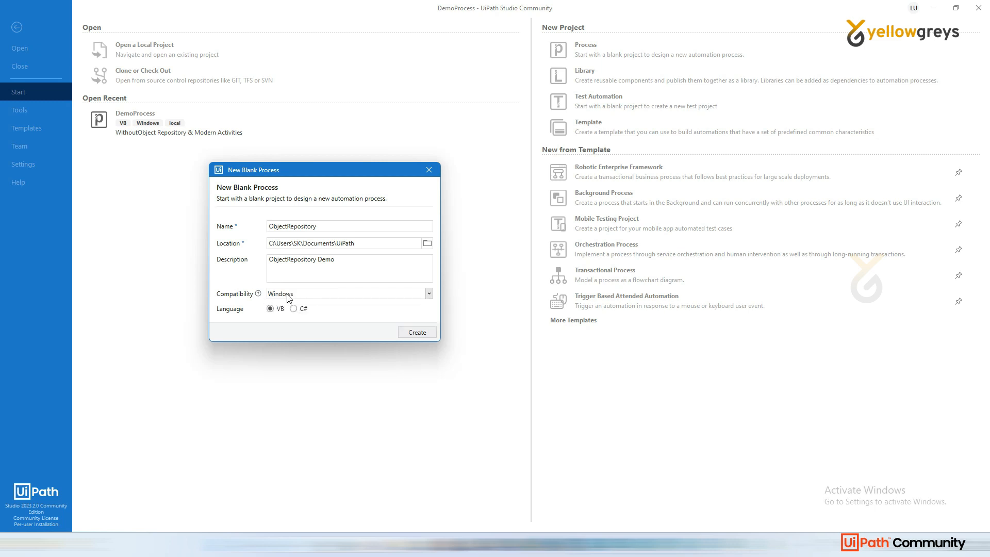
click(428, 293)
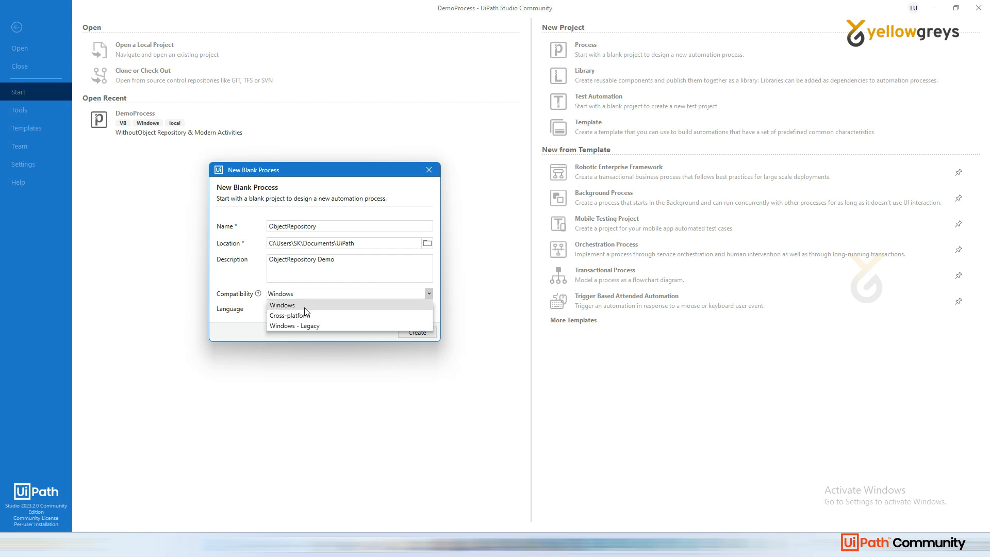
click(304, 306)
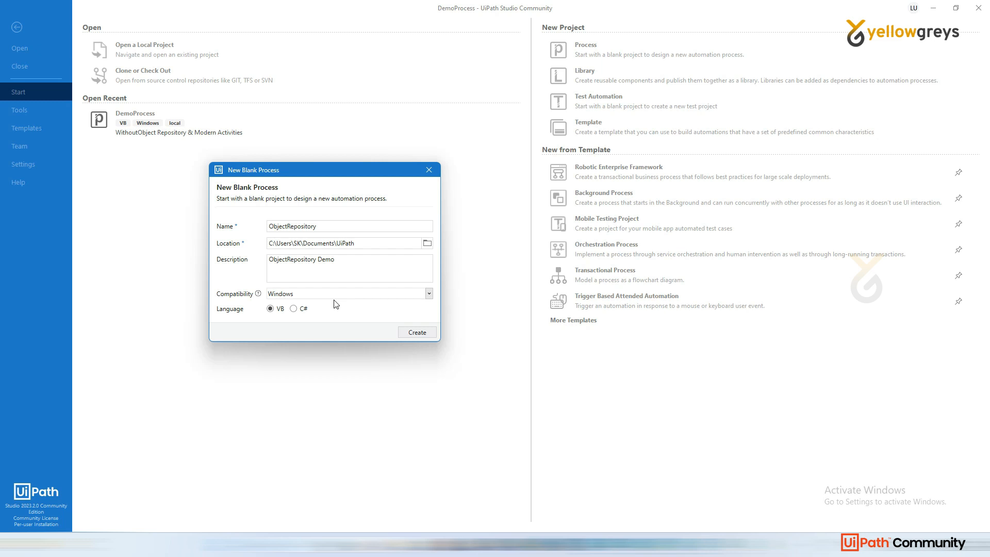
click(301, 295)
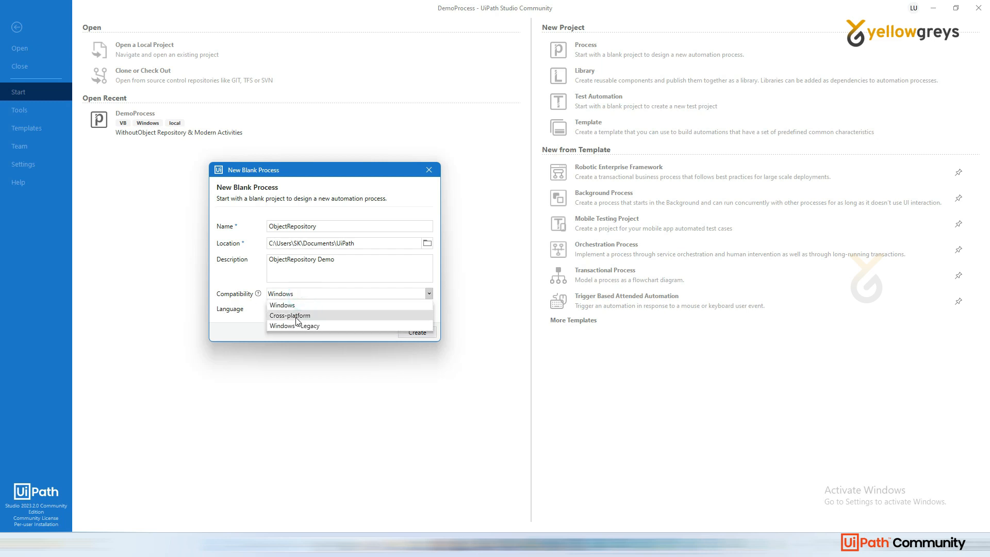
click(331, 263)
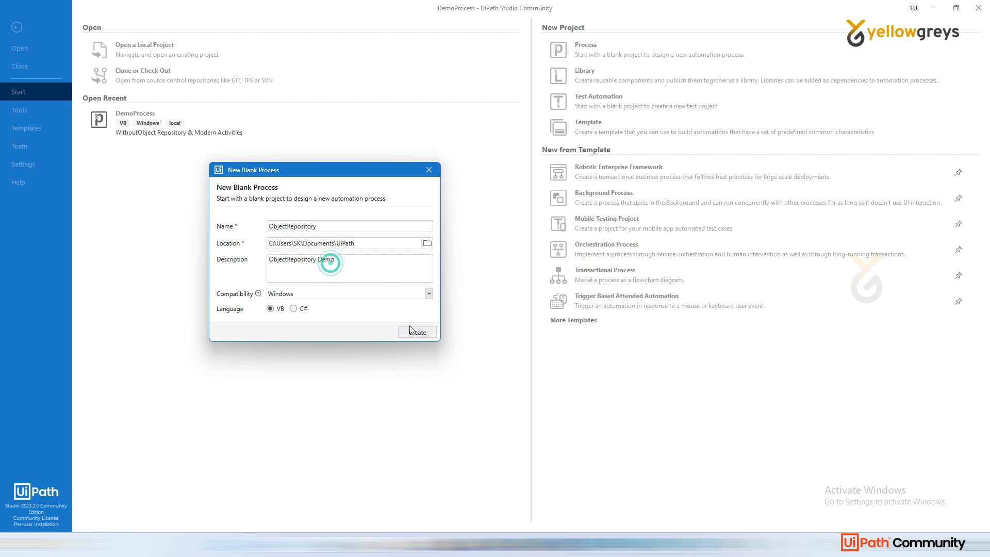
click(413, 333)
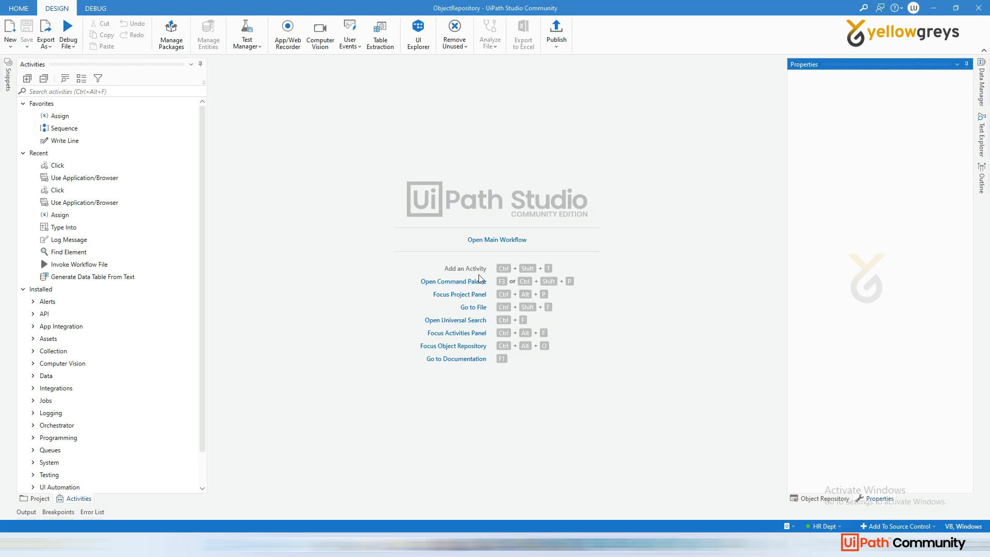
click(498, 240)
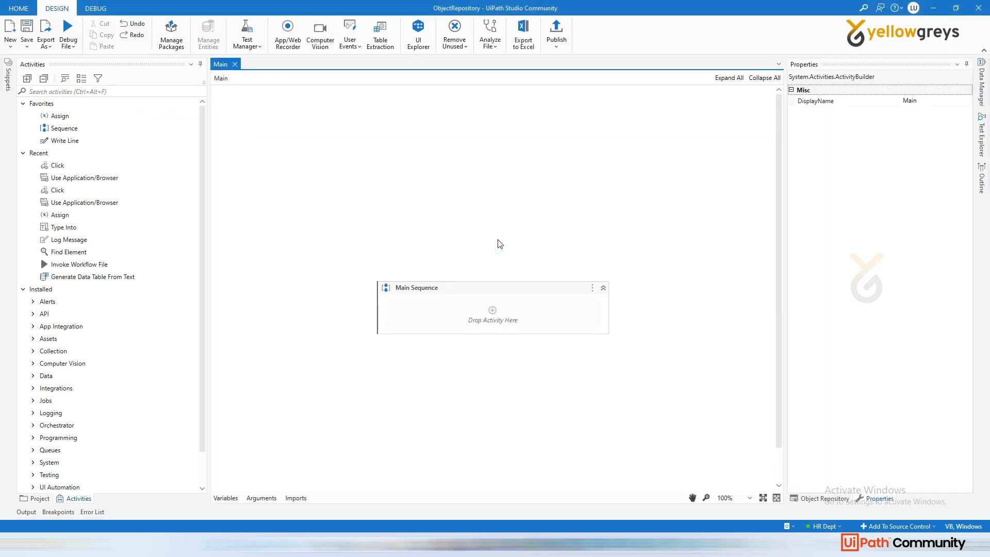
- Bring up the frmAnyTeller window and reposition it over the middle of the workflow canvas
click(389, 191)
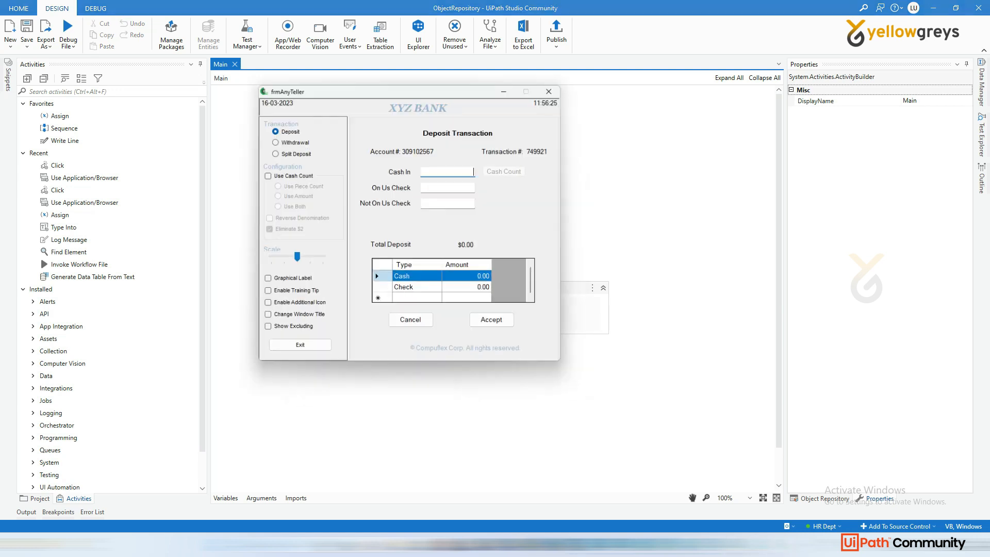
drag(394, 73, 455, 154)
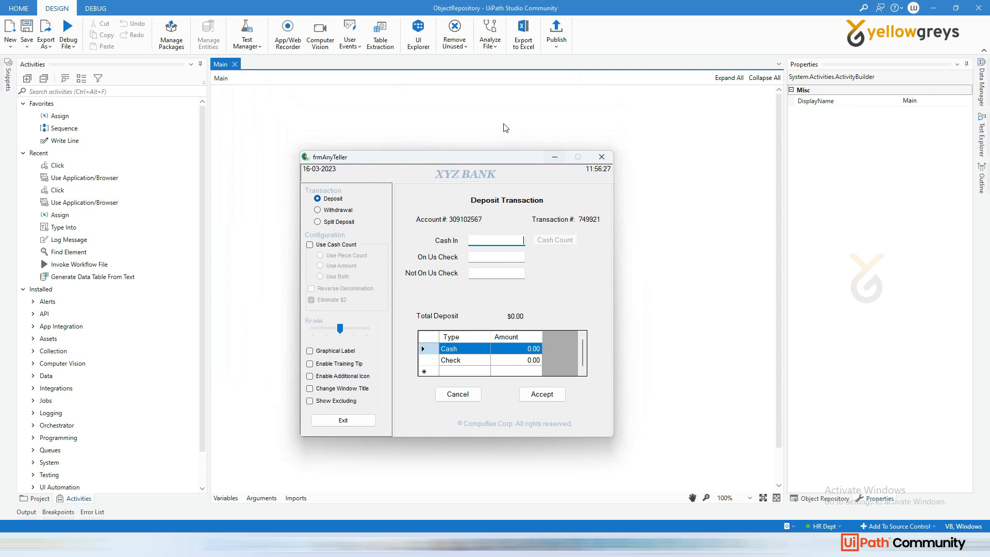
click(473, 113)
- Create a new sequence workflow named AnyTellerDeposit in the ObjectRepository project folder
click(10, 36)
click(28, 63)
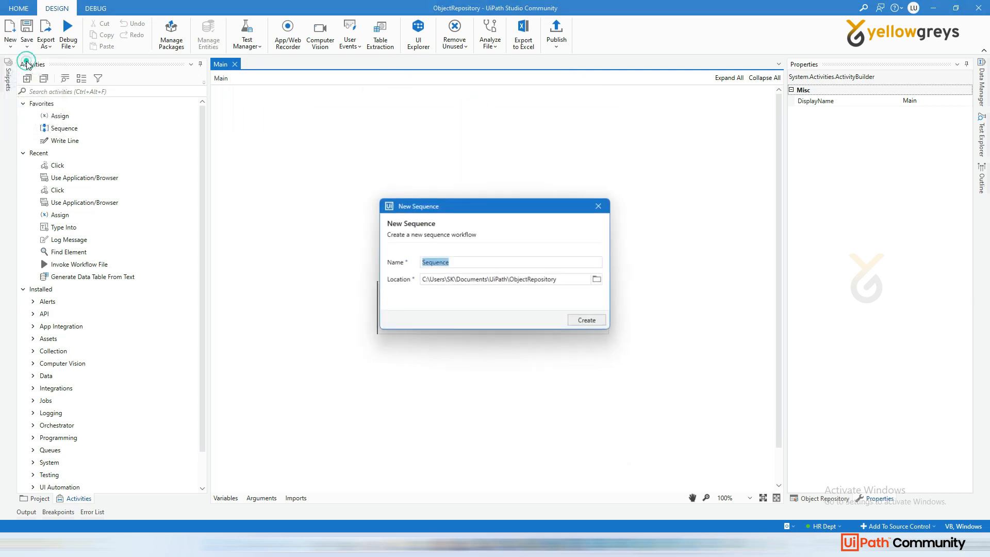
text(Any)
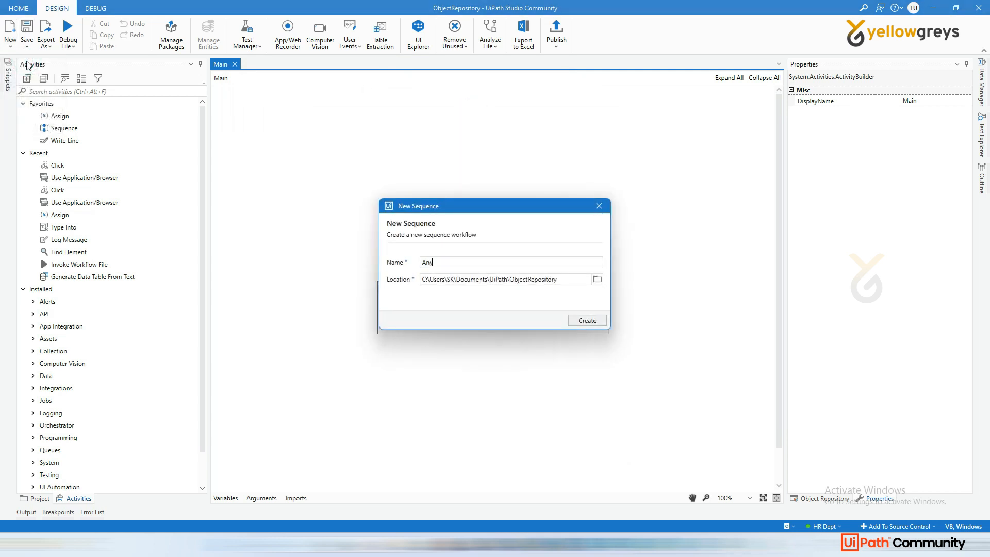
text(Teller)
key(alt+Tab)
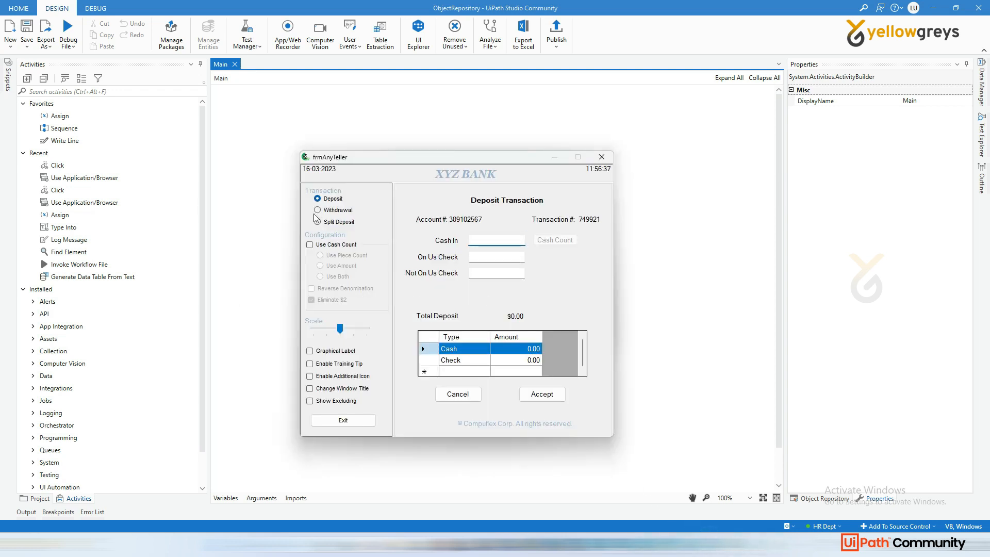
mouse_move(688, 545)
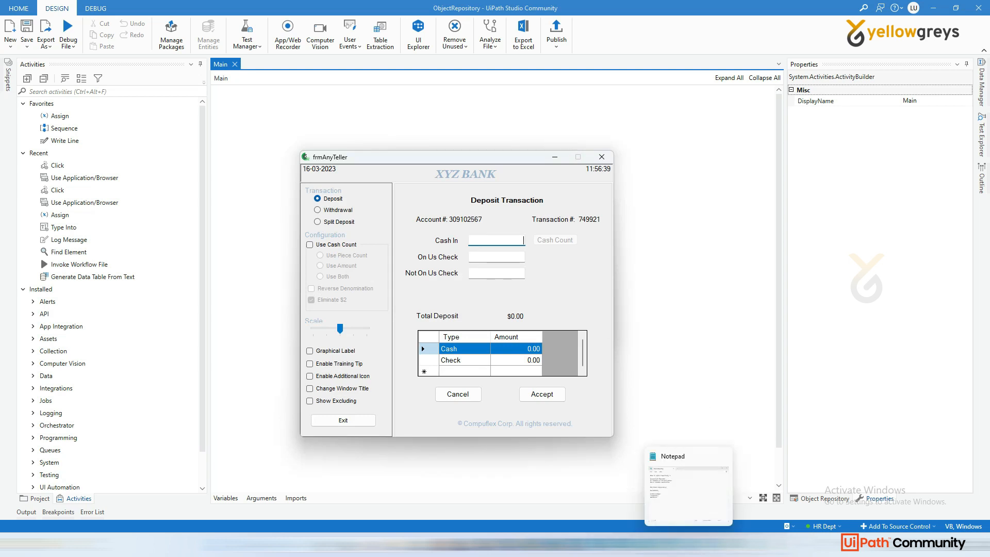
mouse_move(640, 521)
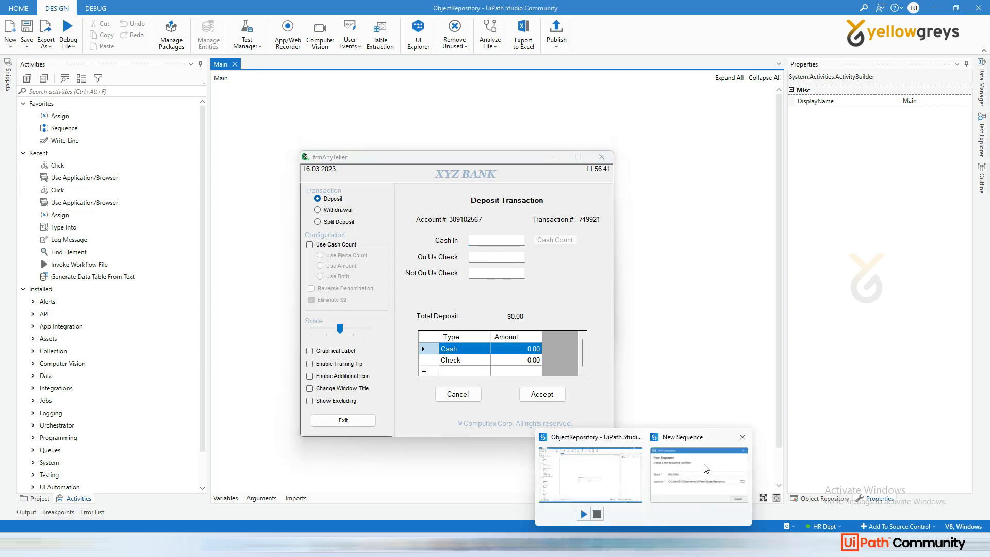
click(670, 478)
text(Dep)
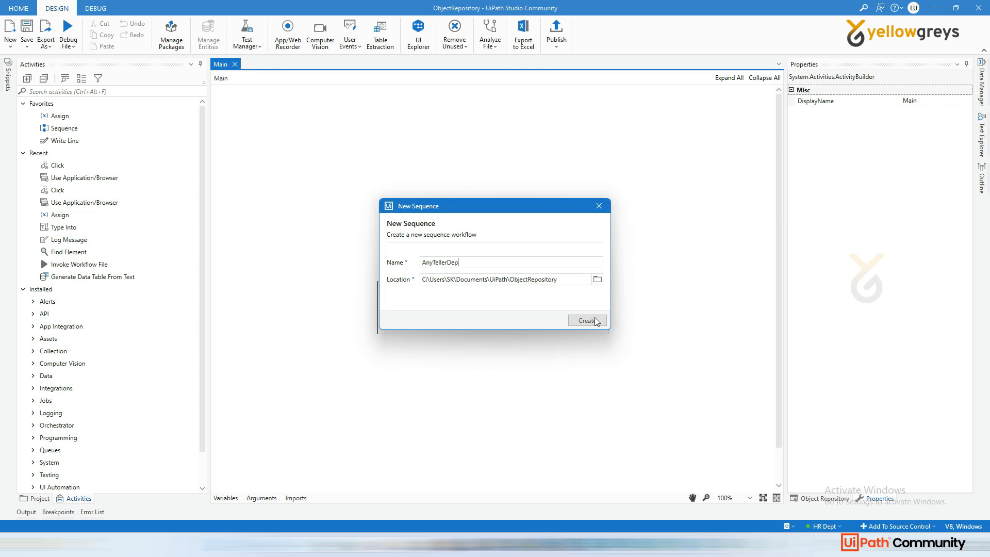
text(osit)
click(587, 321)
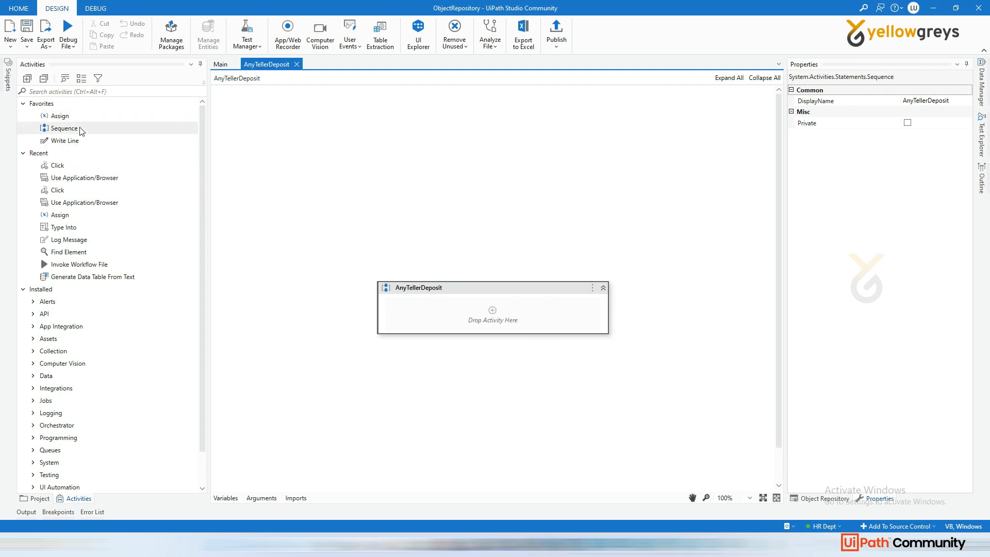
- Find the UI Automation application activities and add Use Application/Browser inside the AnyTellerDeposit sequence
click(72, 91)
text(Ui Automatio)
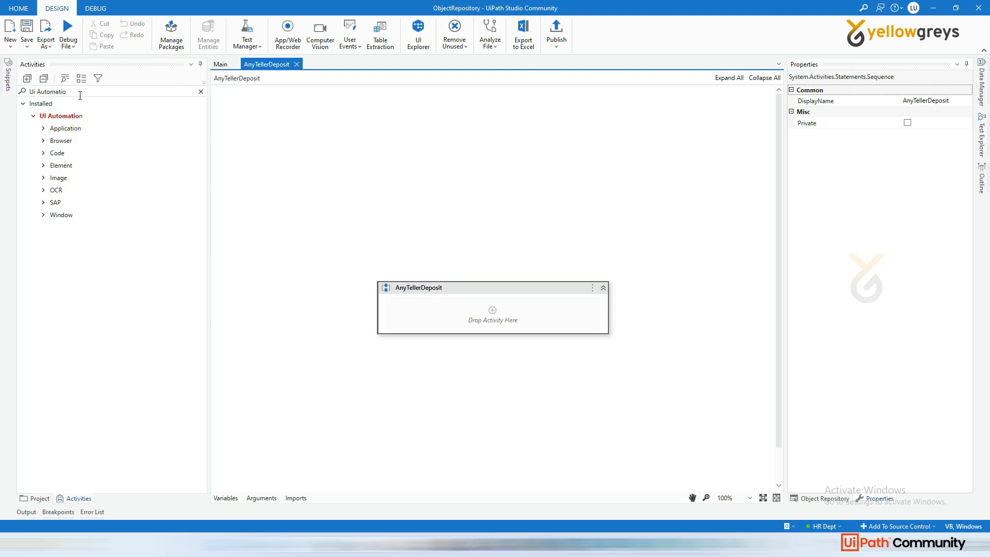
click(43, 128)
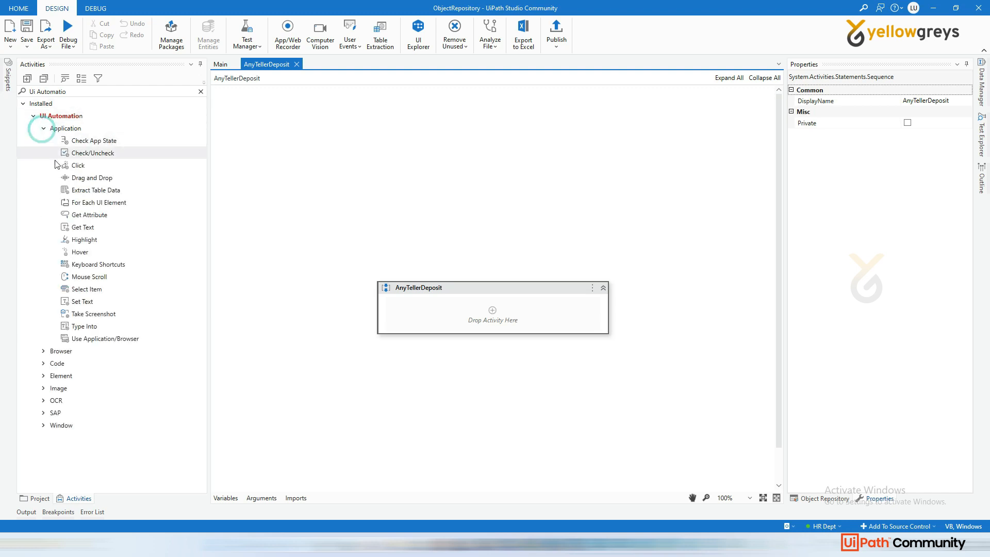
drag(95, 345, 503, 321)
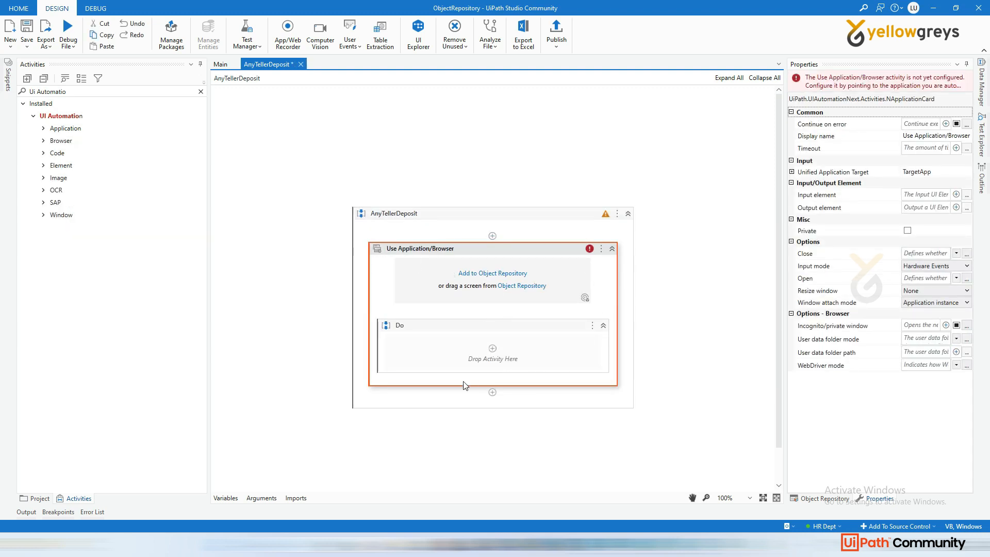
- Check the "Object Repository enforced" option in the design settings and return to the Use Application/Browser activity
click(19, 8)
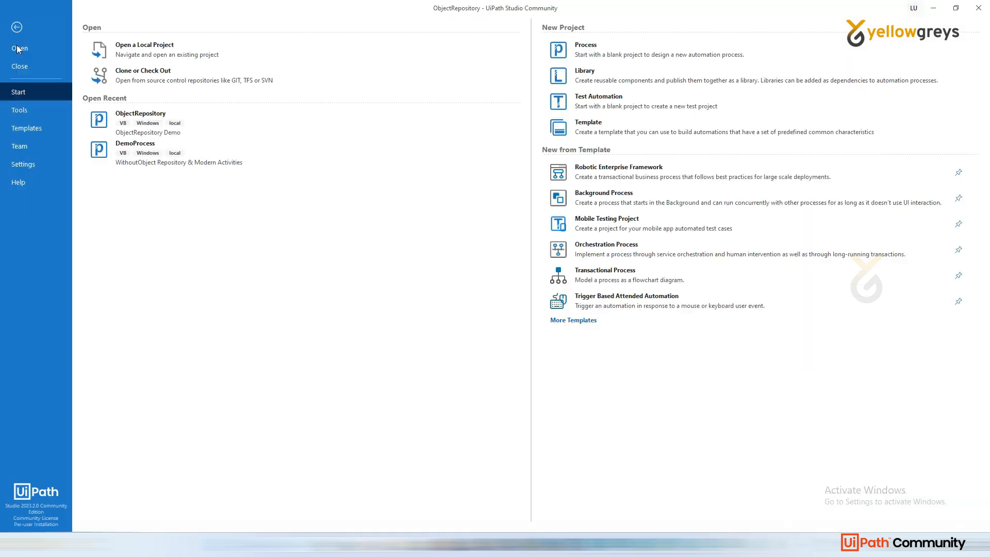
click(39, 164)
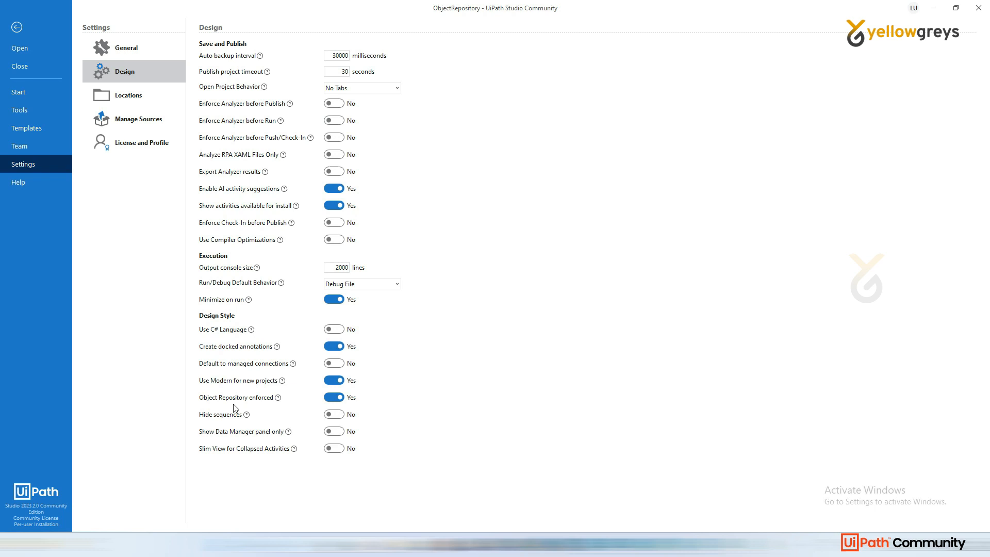
click(22, 27)
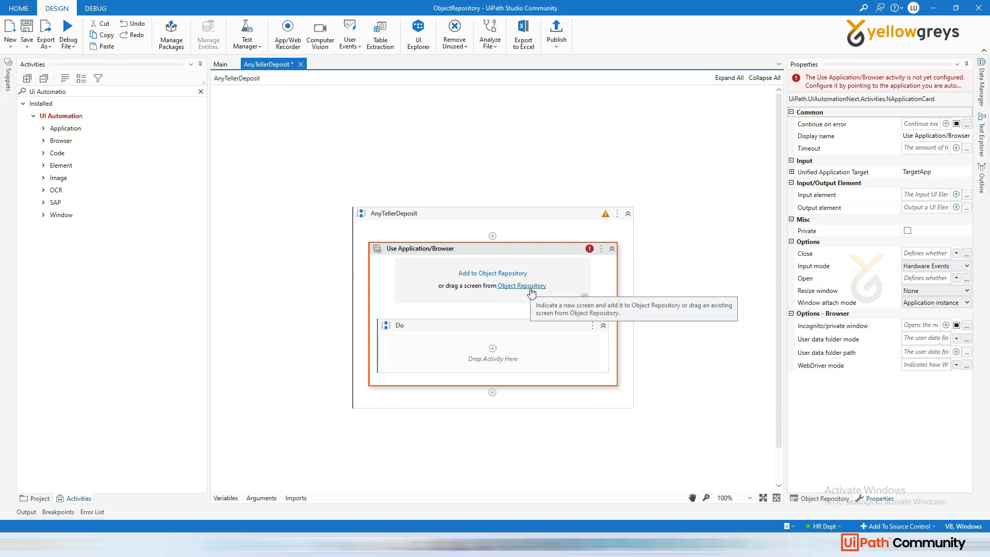
click(536, 249)
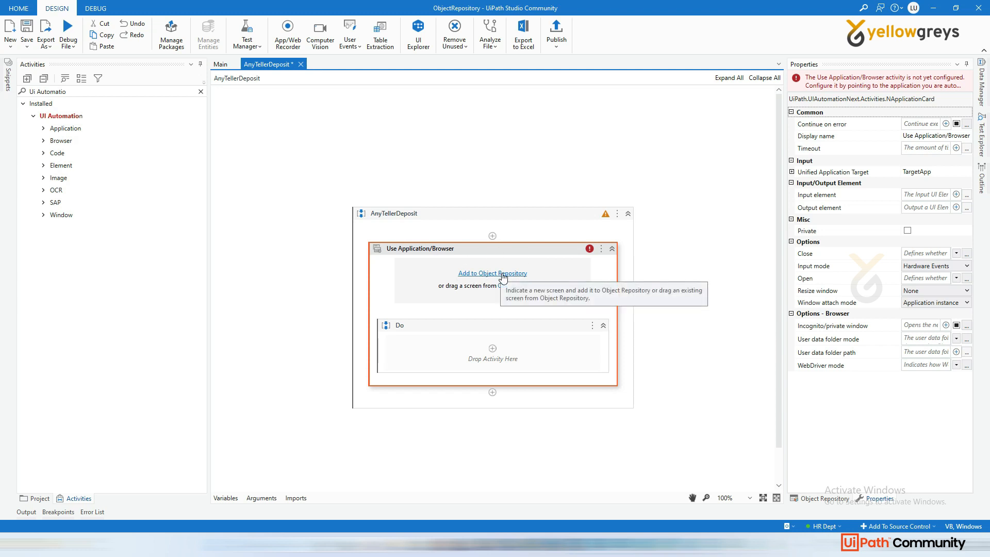
- Indicate the frmAnyTeller window as the screen to add to the Object Repository and describe it as "AnyTeller Banking Application"
mouse_move(711, 546)
click(711, 489)
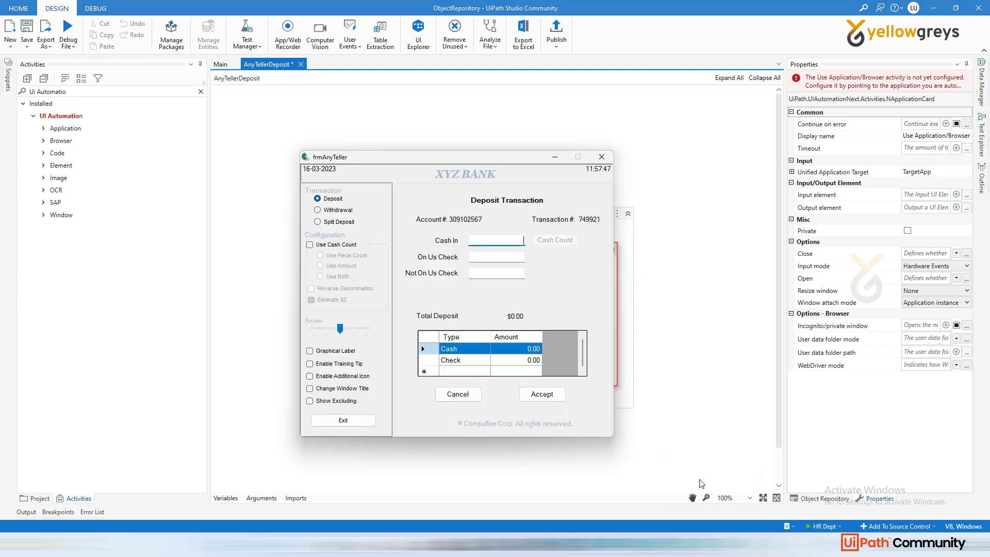
drag(468, 150, 496, 96)
click(666, 288)
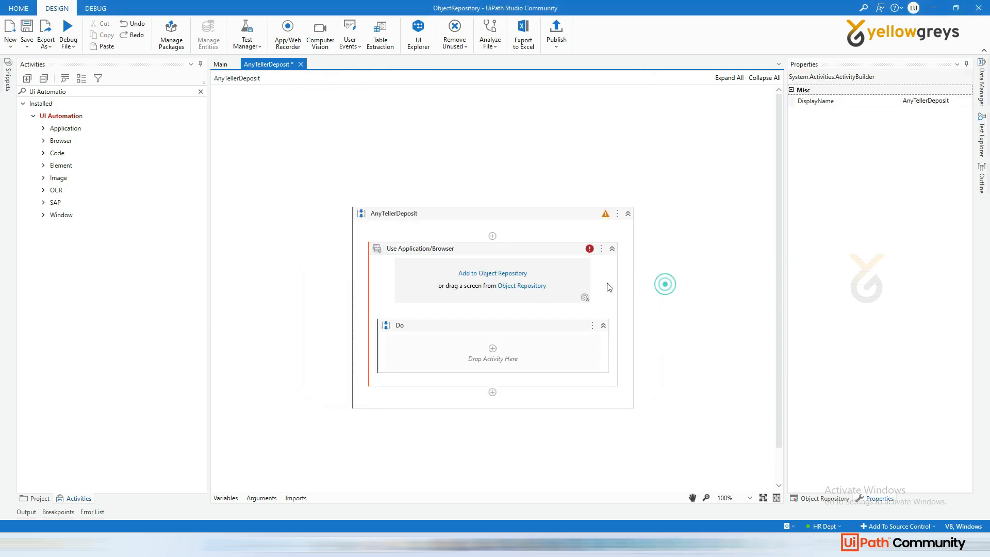
click(503, 275)
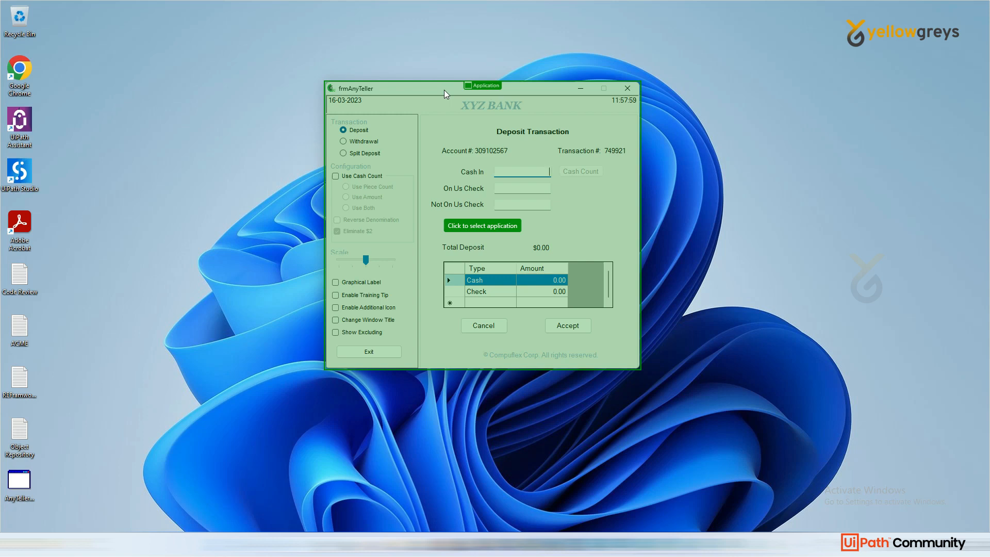
click(444, 90)
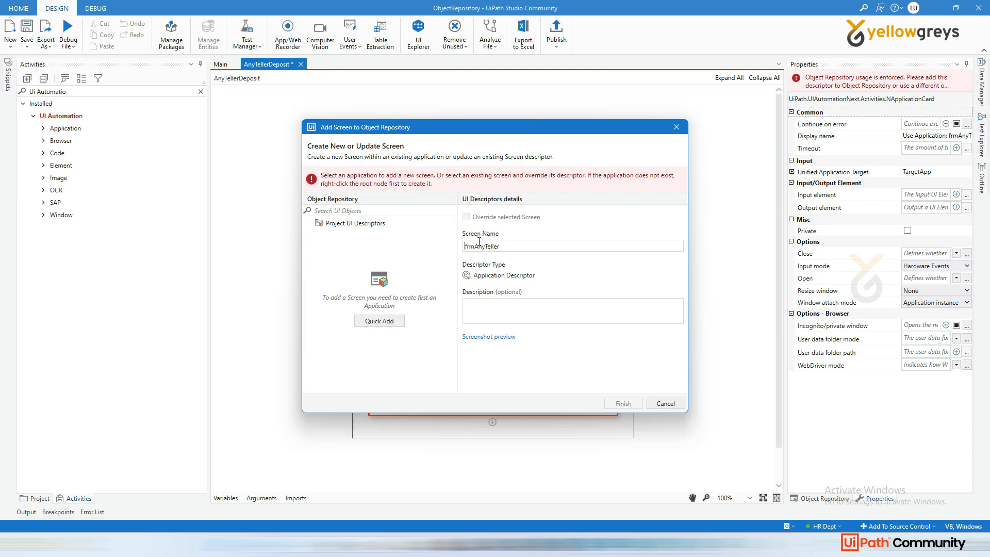
click(483, 310)
drag(472, 127, 475, 99)
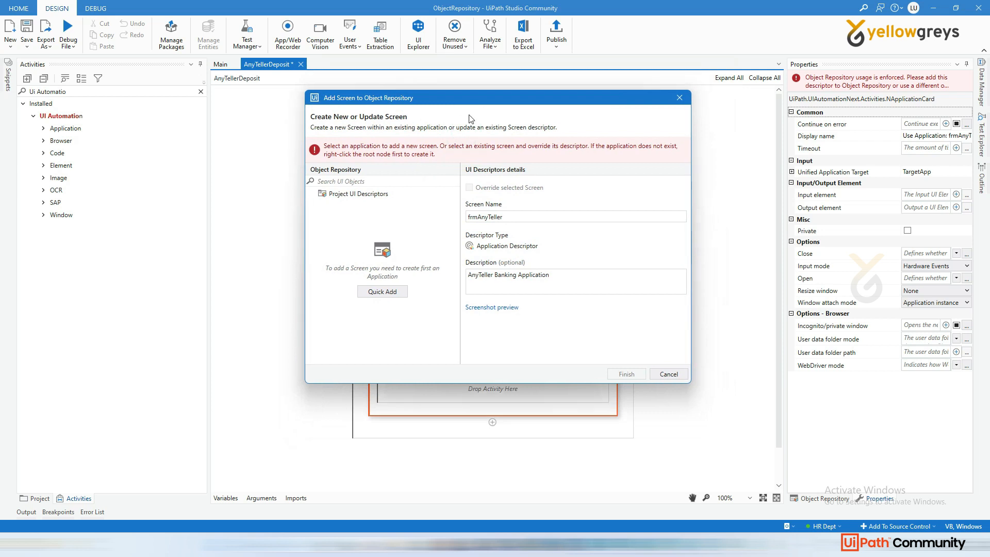
- Create the application AnyTeller, version 1.0.0, in the Object Repository and save the frmAnyTeller screen under it
click(382, 292)
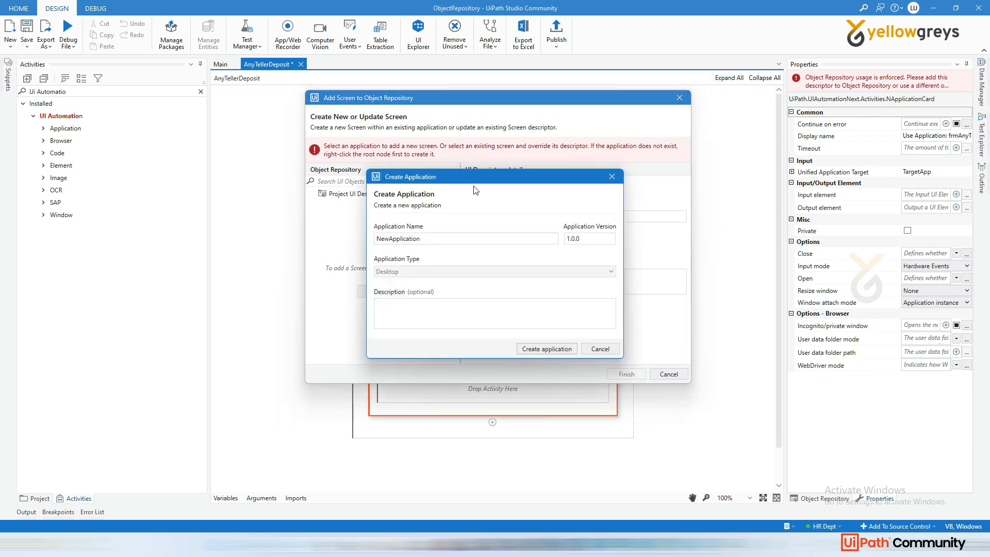
double_click(606, 265)
text(AnyTeller)
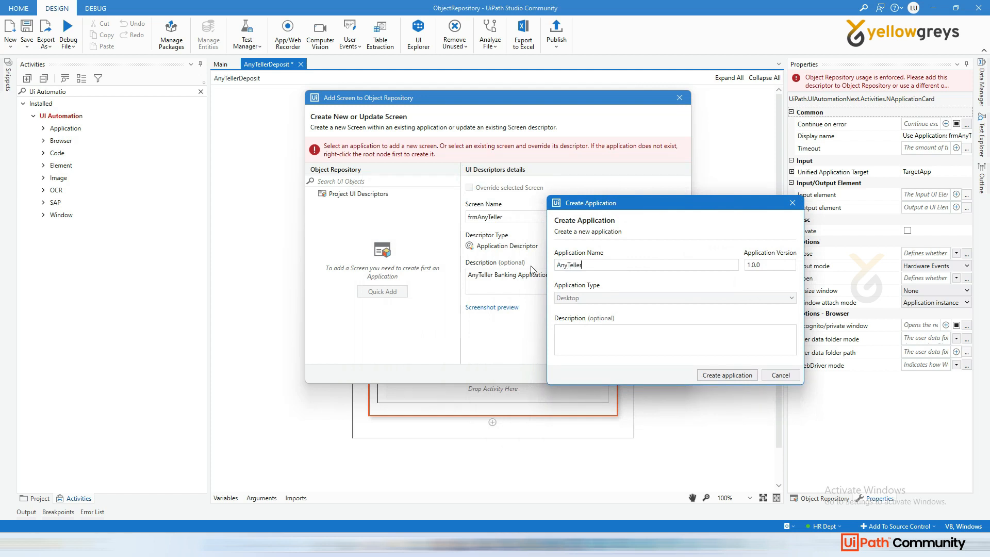
click(613, 335)
click(733, 376)
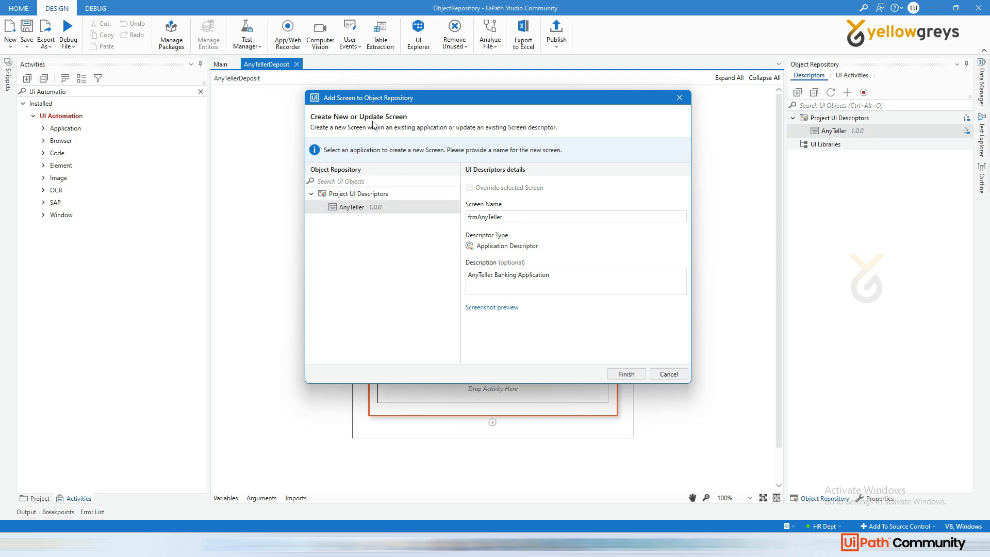
click(627, 374)
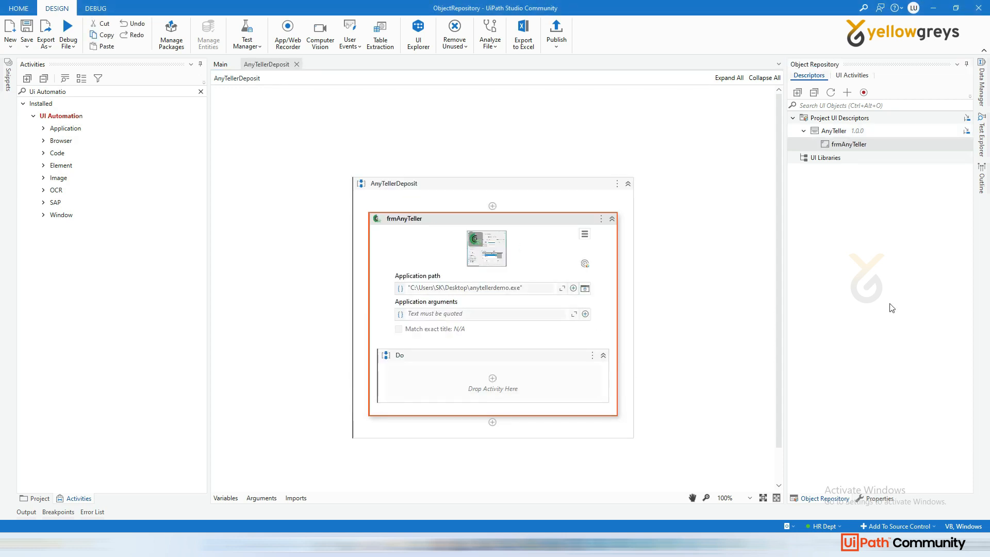
click(834, 498)
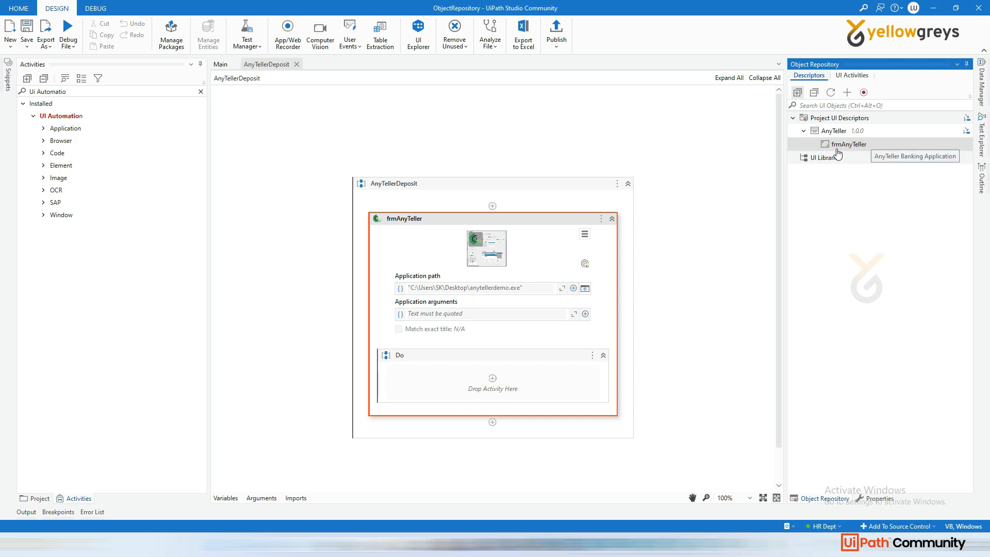
click(442, 238)
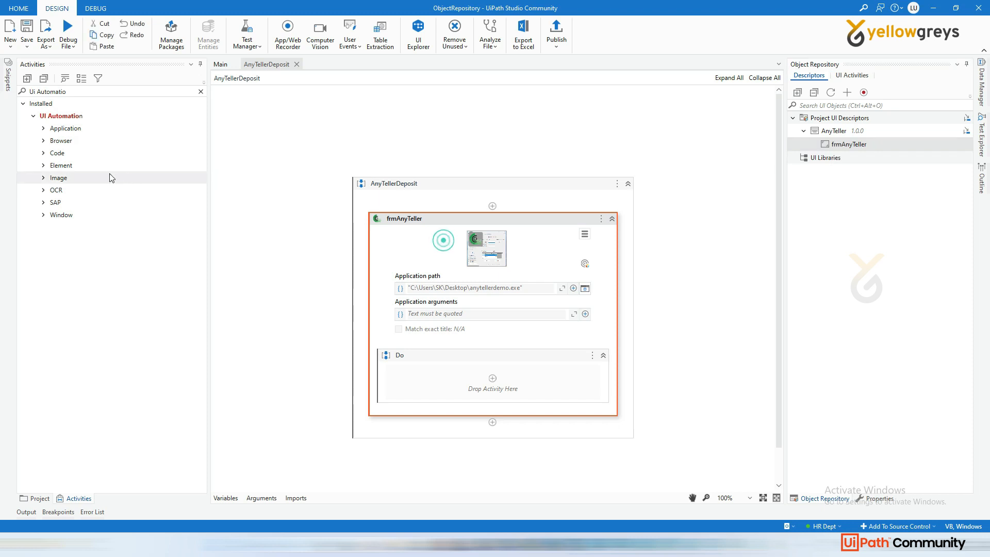
- Bring up the frmAnyTeller window, go through its Withdrawal, Split Deposit and Deposit forms, and leave Split Deposit selected
key(alt+Tab)
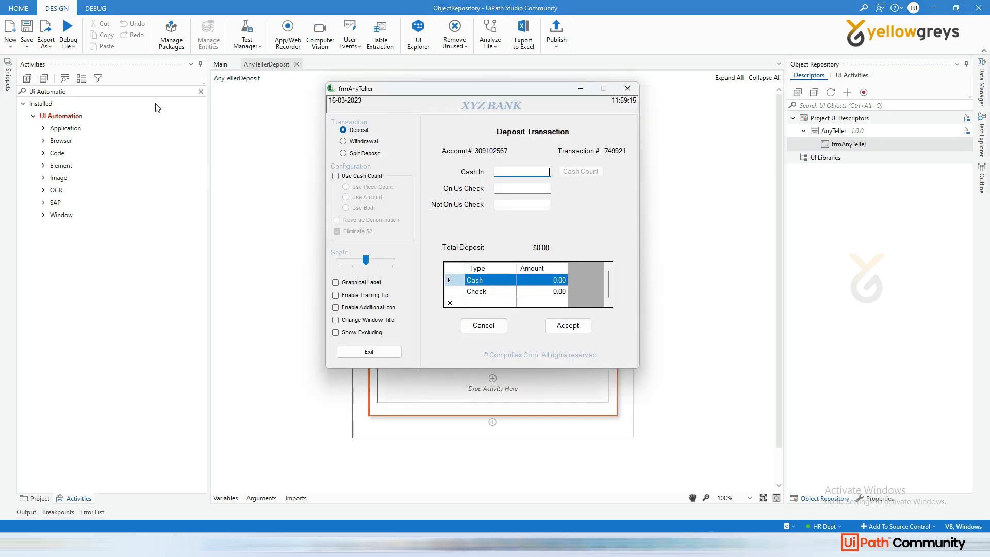
click(358, 143)
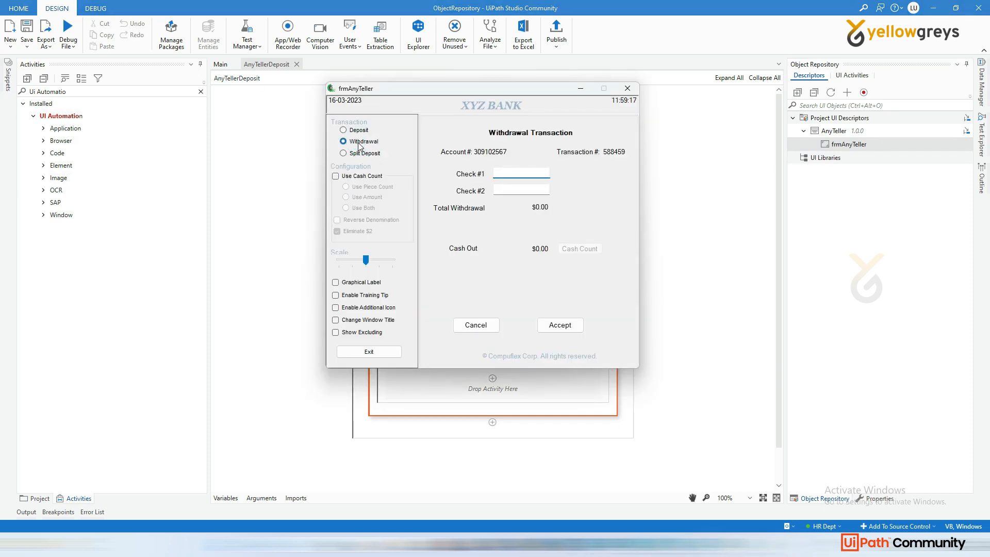
click(355, 155)
click(357, 130)
click(360, 153)
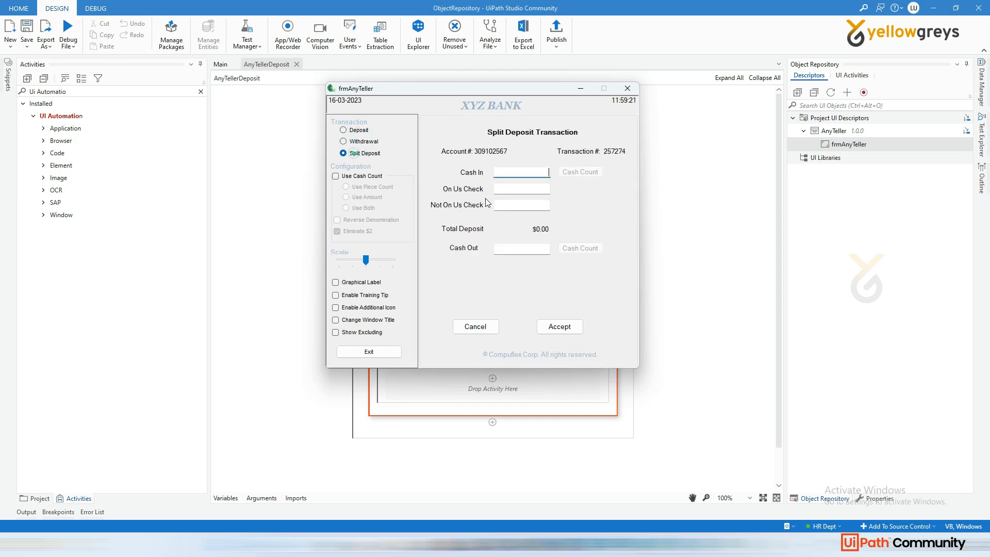
- Add a Click activity inside the Do container of frmAnyTeller and indicate the Deposit radio button as its target
click(51, 143)
click(43, 141)
click(43, 128)
drag(78, 163, 492, 381)
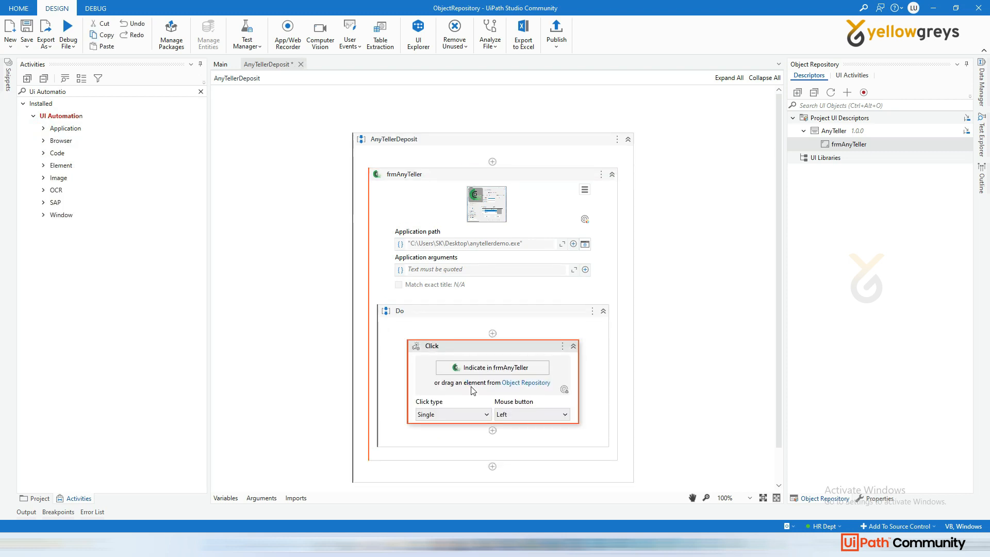
click(499, 369)
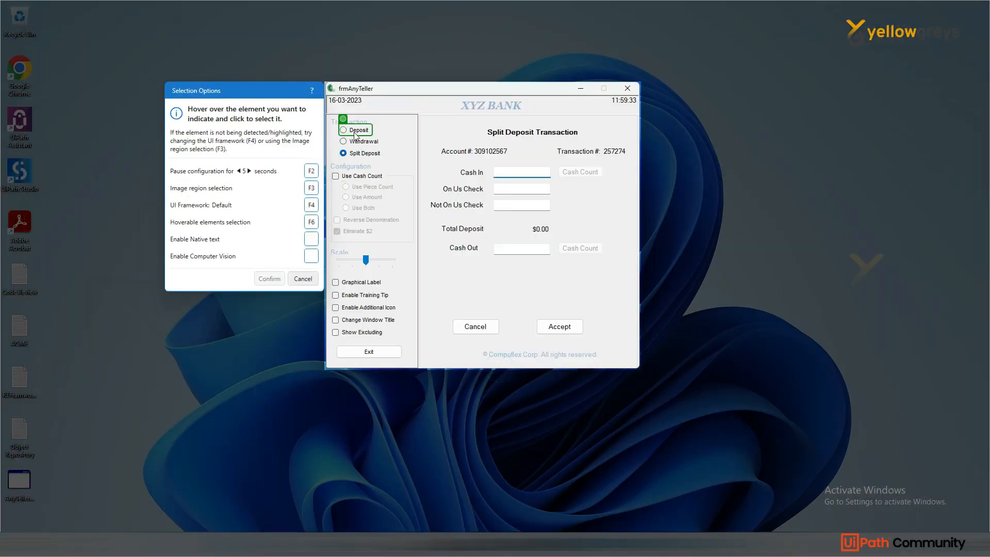
click(345, 133)
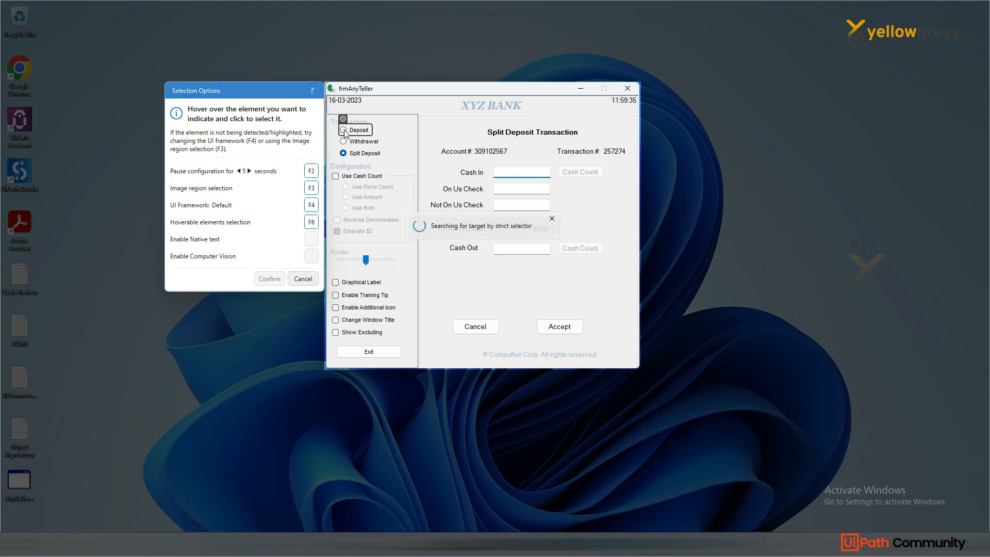
click(275, 258)
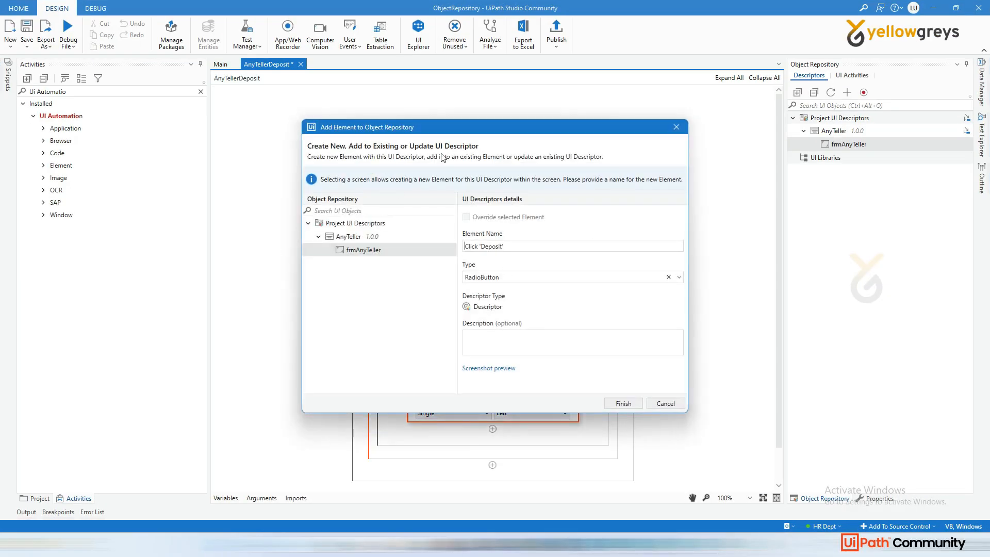
- Save the Deposit radio button as the element "Click 'Deposit'" of type RadioButton under the frmAnyTeller screen
drag(487, 125, 487, 110)
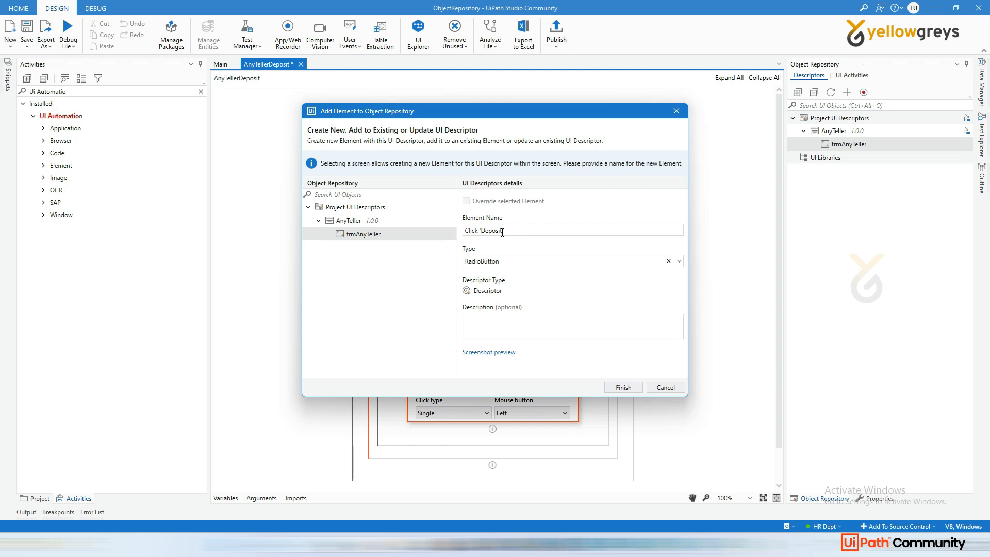
triple_click(537, 232)
click(492, 323)
click(623, 387)
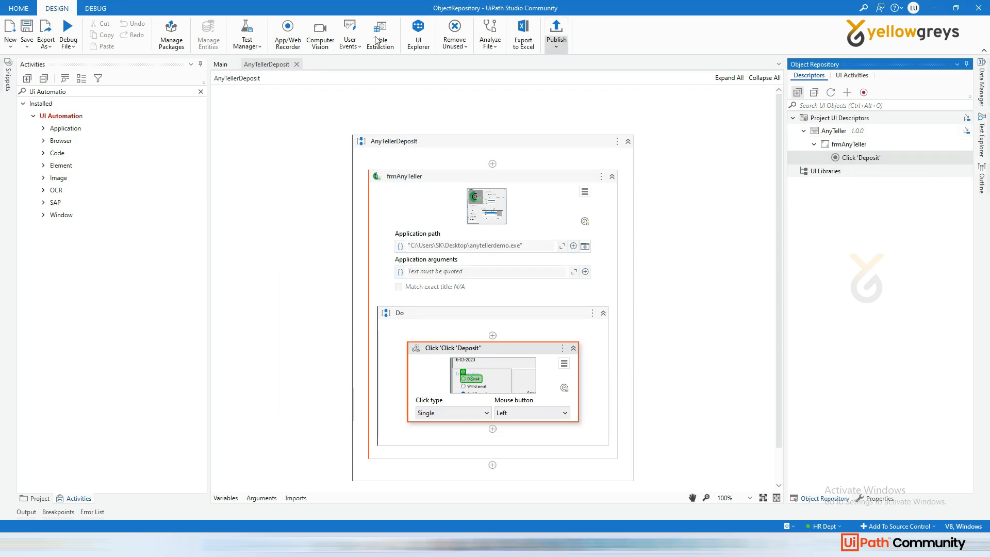
- Add a Type Into activity after the Click 'Deposit' activity inside the Do container of frmAnyTeller
click(44, 141)
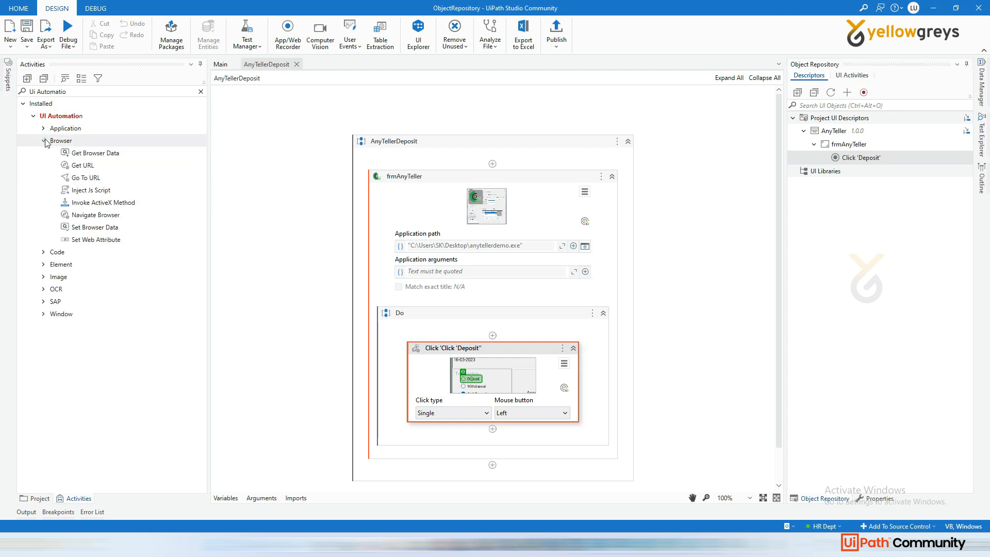
click(43, 129)
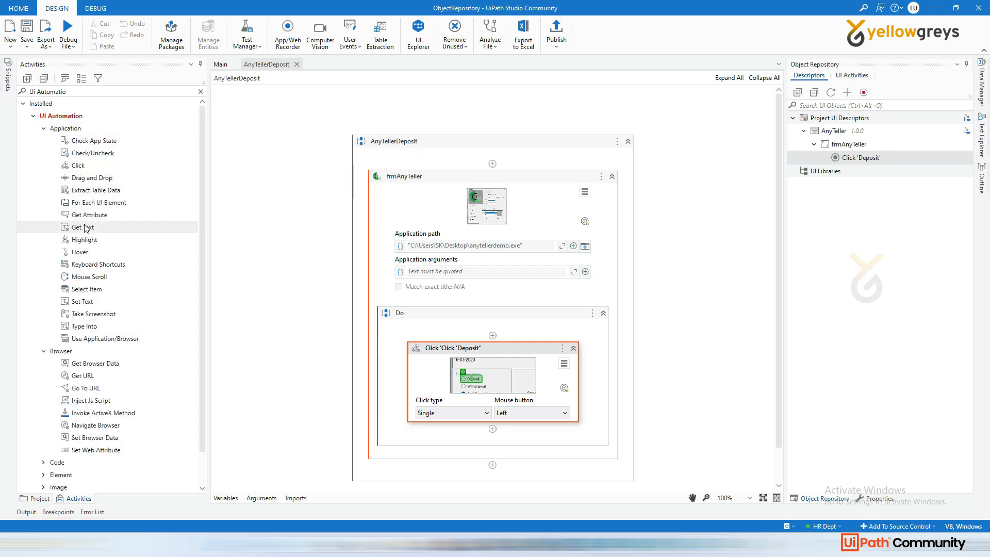
click(68, 91)
key(BackSpace)
key(BackSpace)
key(BackSpace)
key(BackSpace)
key(BackSpace)
key(BackSpace)
key(BackSpace)
key(BackSpace)
key(BackSpace)
key(BackSpace)
key(BackSpace)
key(BackSpace)
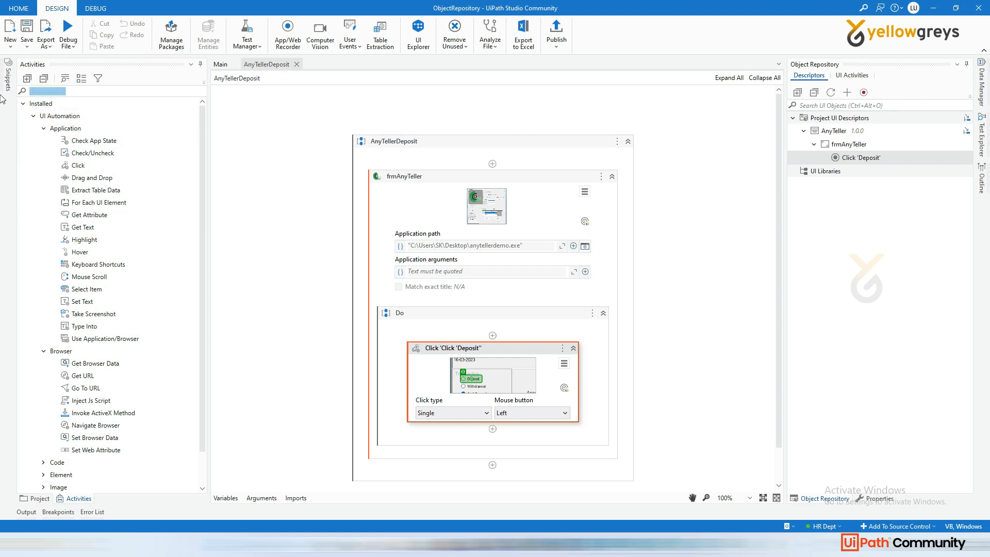
text(Type into)
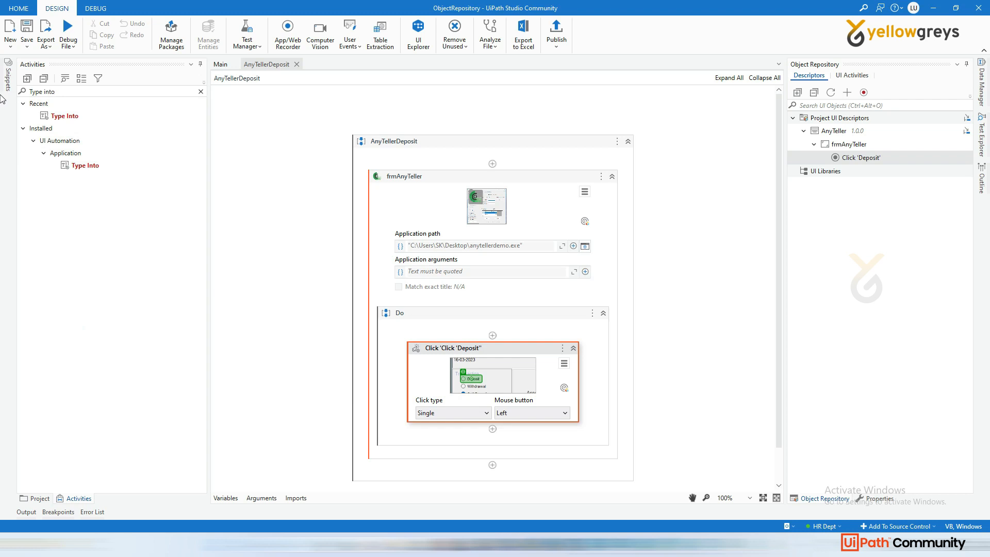
drag(76, 190, 451, 438)
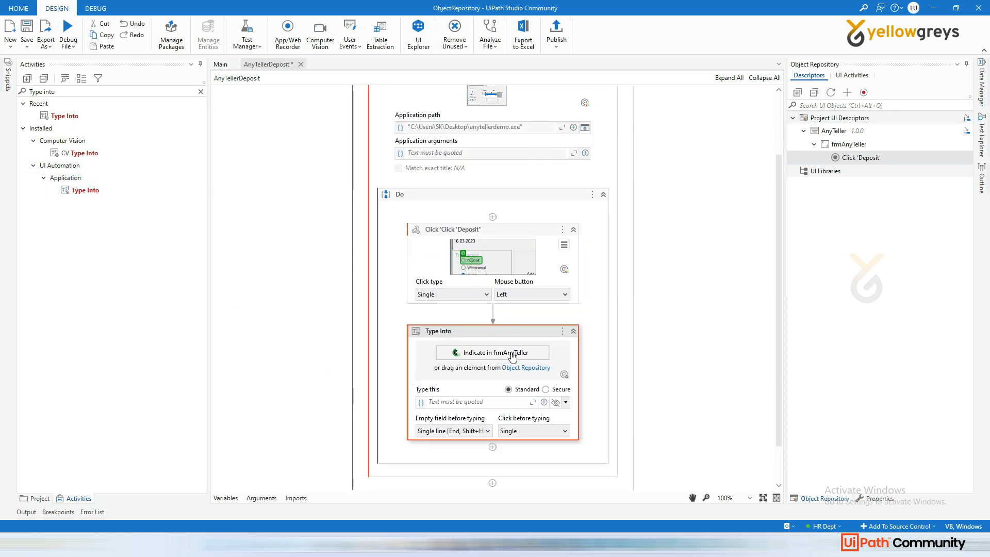
- Indicate the Cash In field as the Type Into target and save it as element "Type Into 'Cash In'" of type Input under frmAnyTeller
click(512, 352)
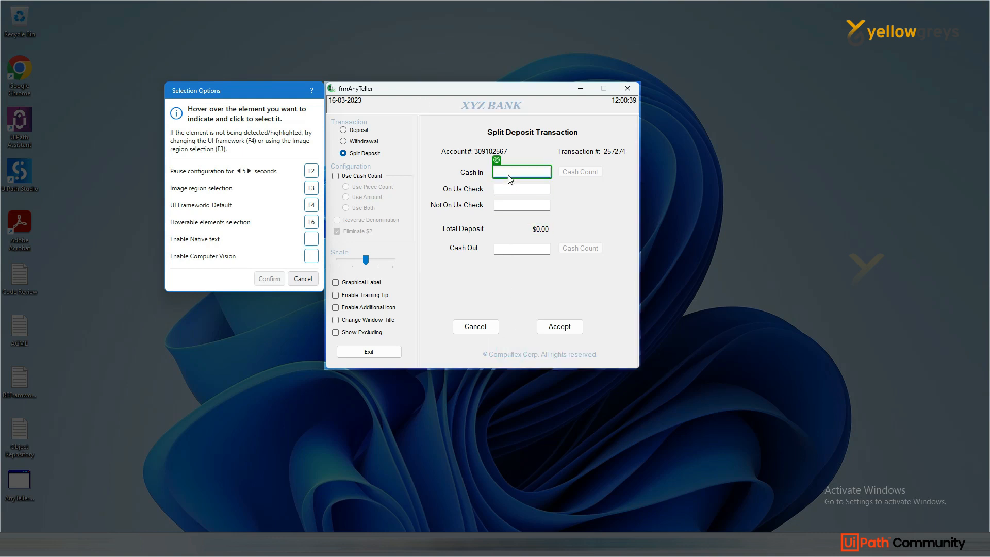
click(508, 176)
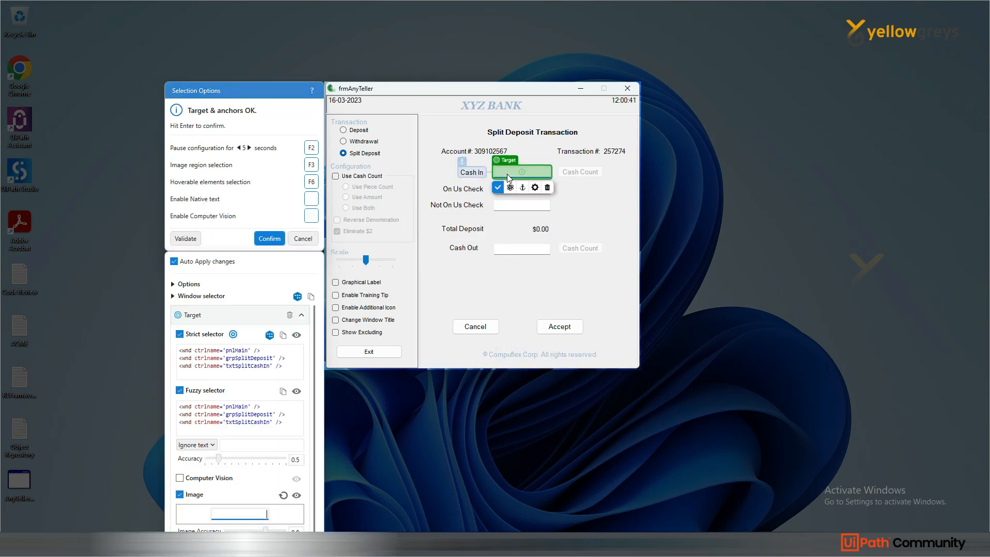
click(269, 239)
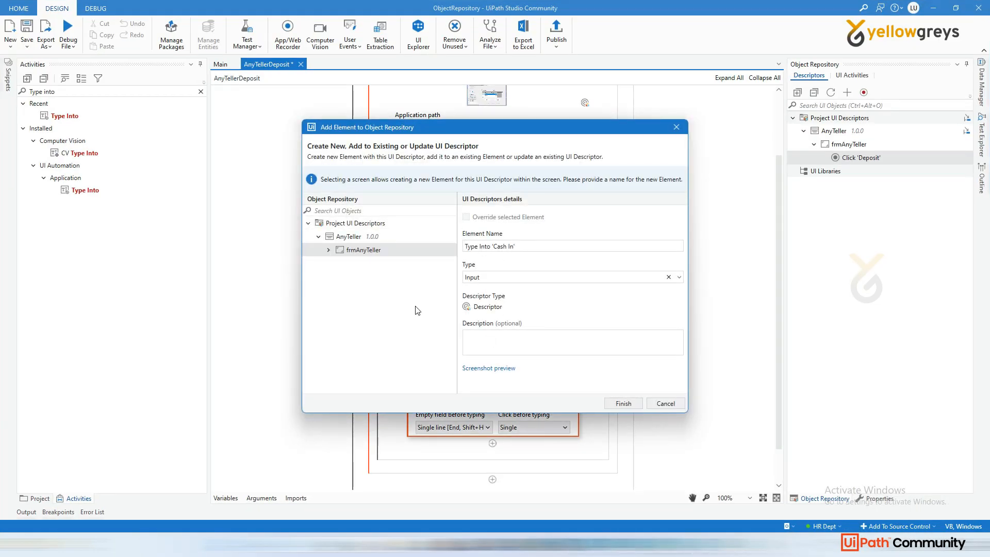
click(623, 403)
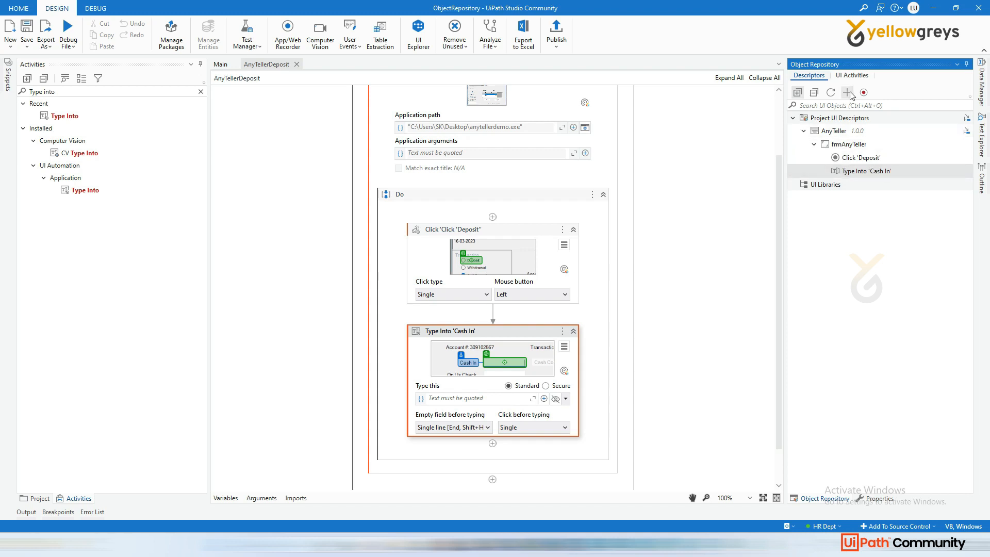
- Add a second Type Into activity below the Cash In one, targeting the On Us Check field and saved as a repository element
scroll(409, 262, down, 1)
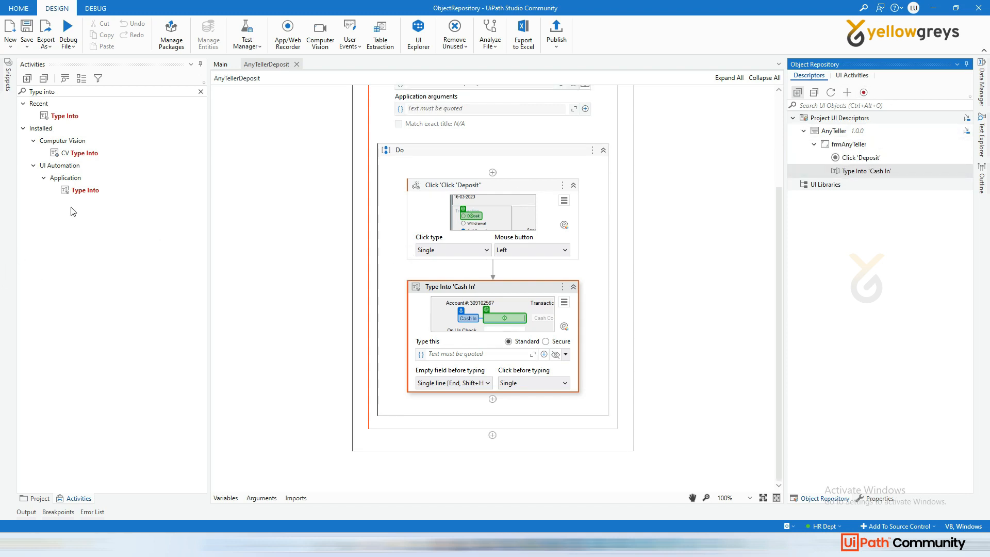
click(74, 192)
drag(75, 192, 485, 407)
click(485, 403)
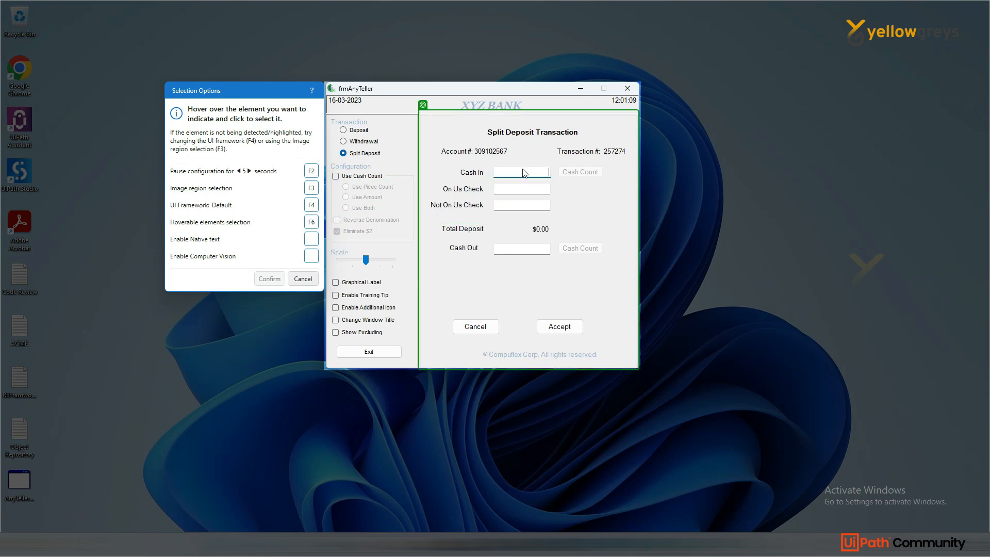
click(503, 193)
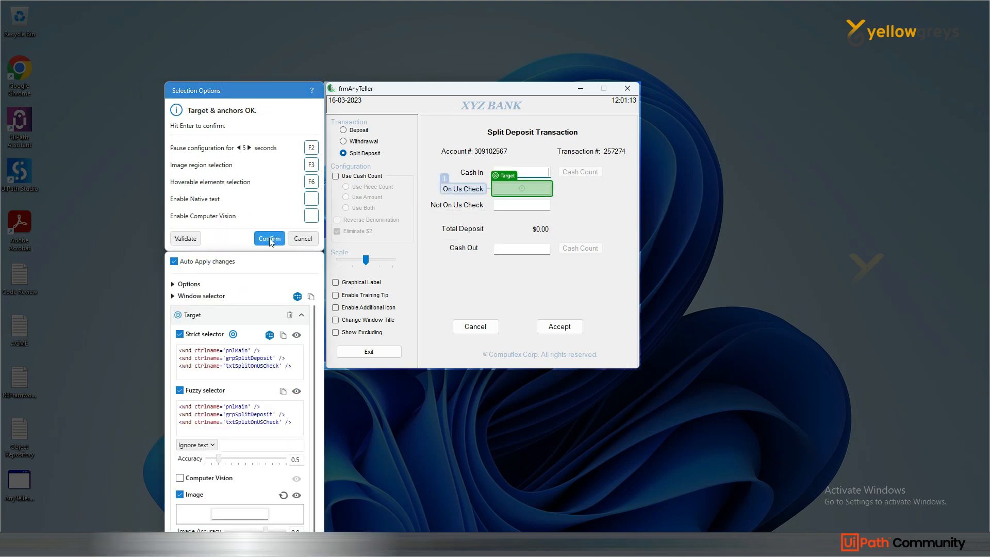
click(269, 238)
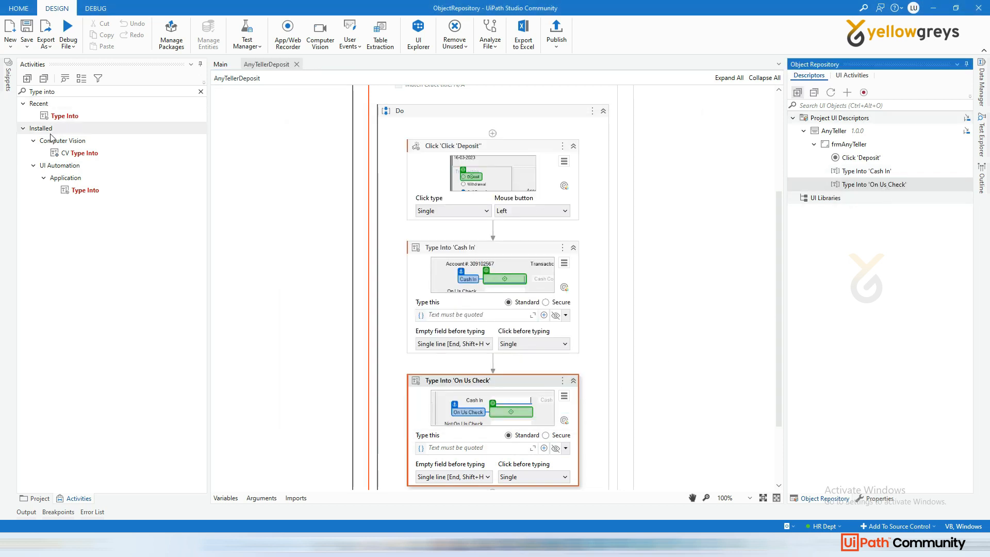
- Add a Click activity below the Type Into 'On Us Check' activity in the Do container
click(66, 95)
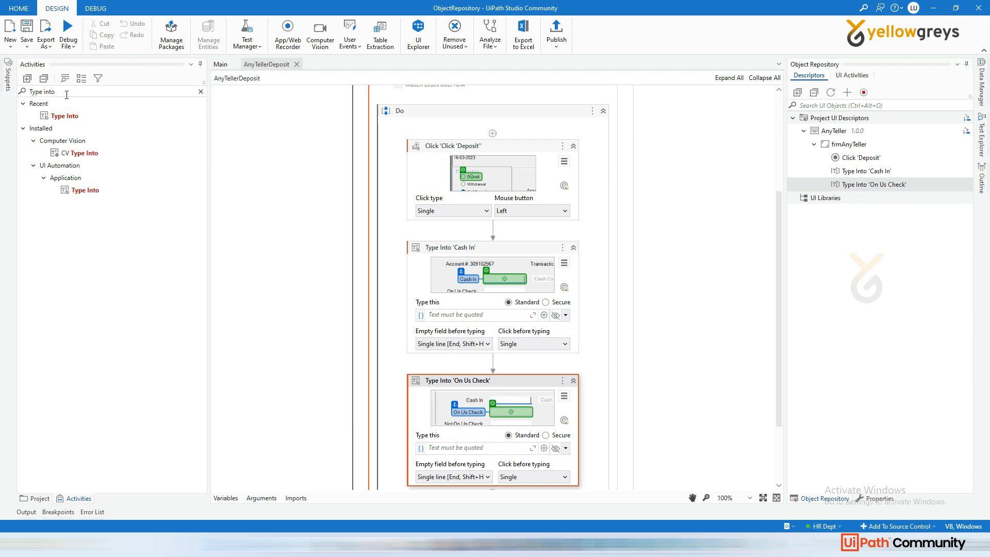
key(BackSpace)
key(BackSpace)
key(BackSpace)
key(BackSpace)
key(BackSpace)
key(BackSpace)
key(BackSpace)
text(cLICK)
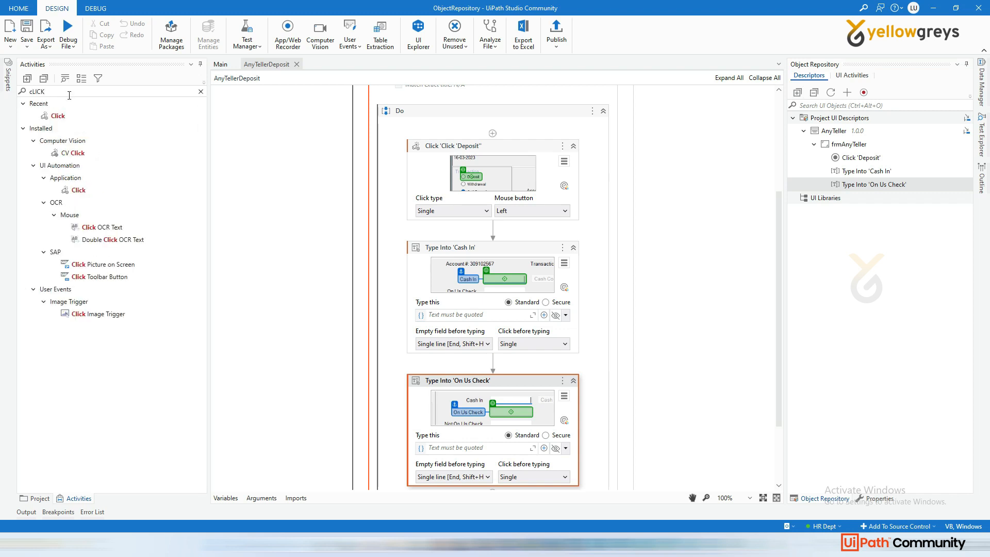
drag(79, 189, 497, 405)
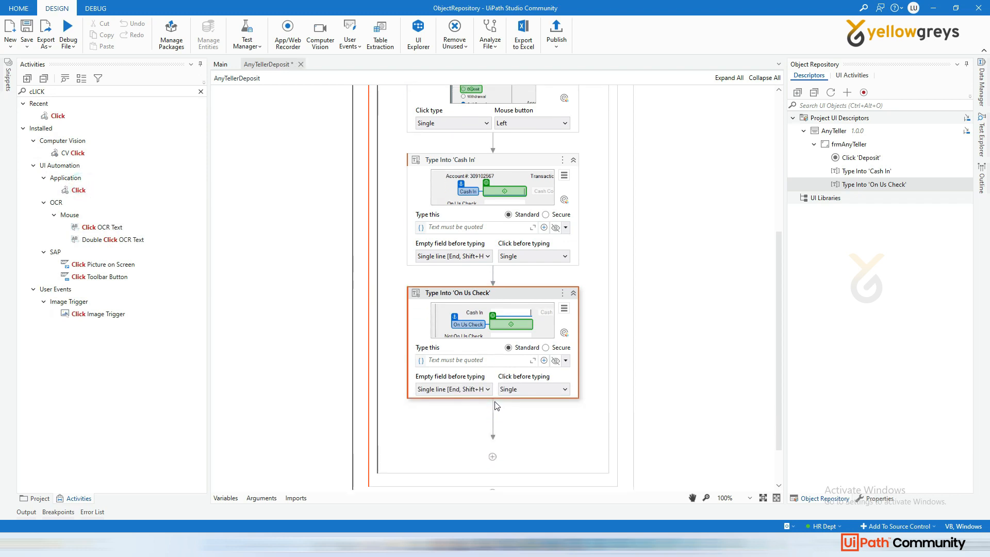
- Indicate the Cancel button as the Click target and save it as element "Click 'Cancel'" of type Button under frmAnyTeller
click(497, 435)
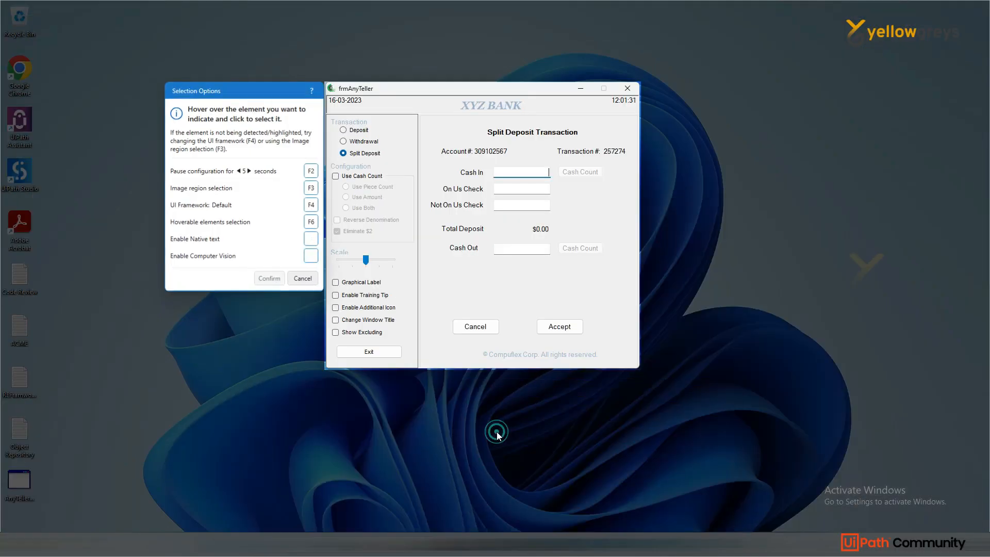
click(469, 331)
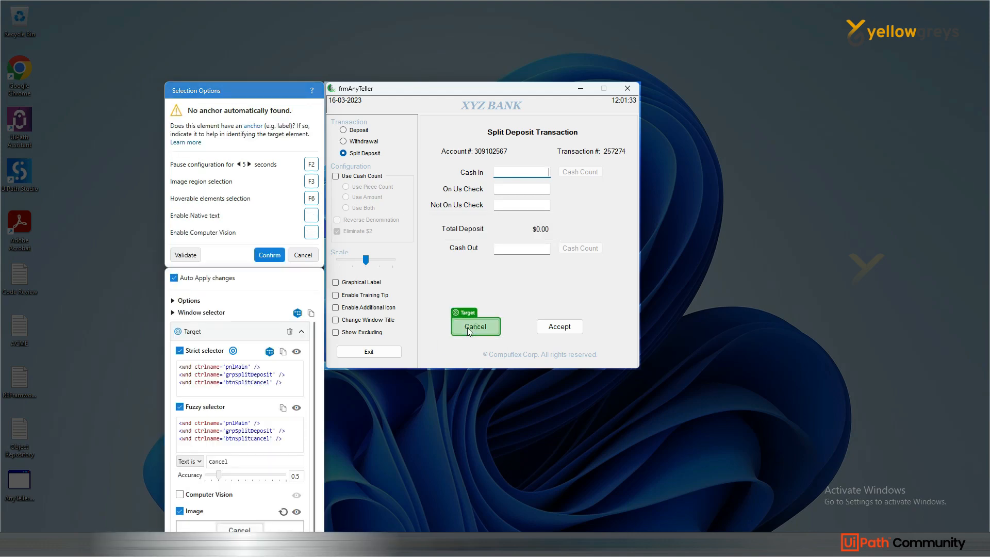
click(277, 254)
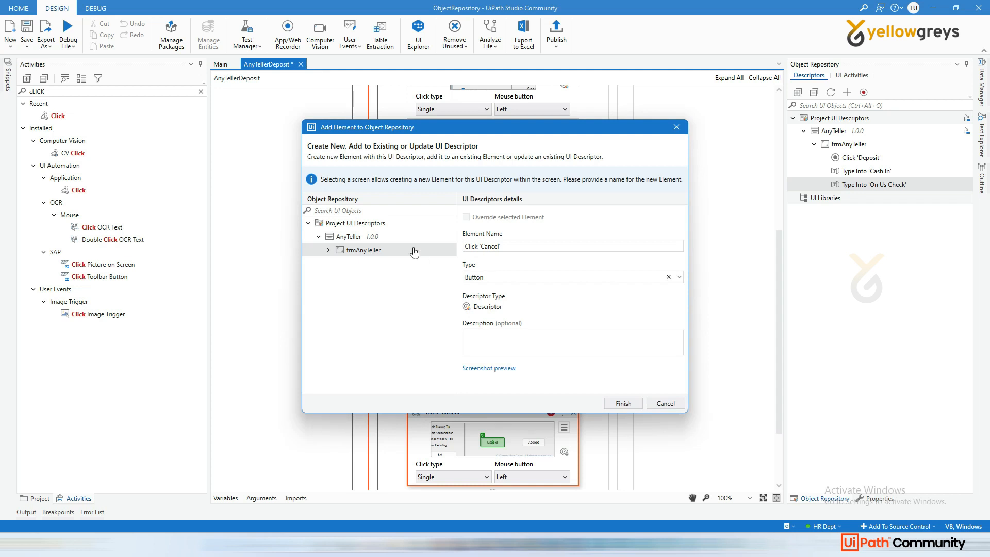
click(615, 402)
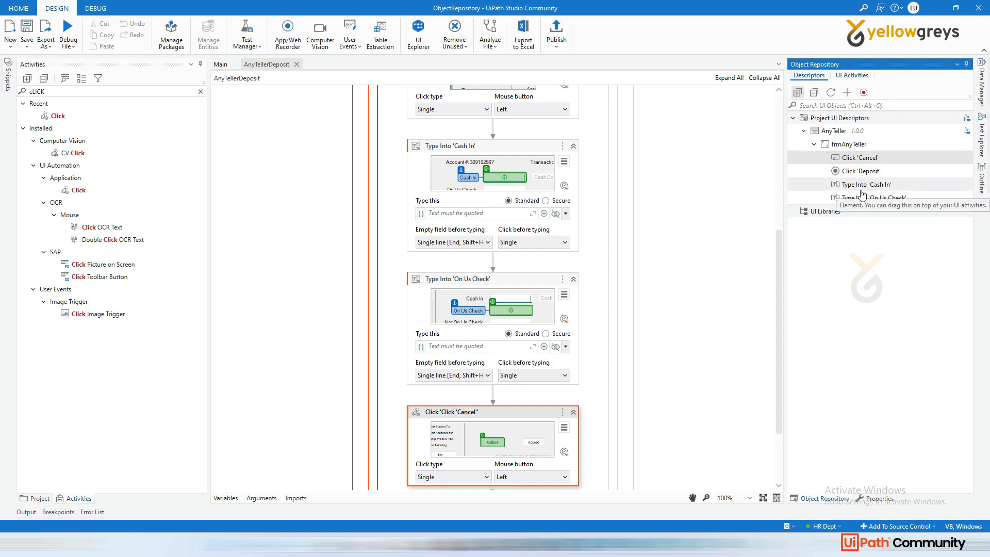
- Begin creating a new sequence workflow in the ObjectRepository project folder and move its dialog clear of the activities
mouse_move(860, 193)
mouse_down()
mouse_move(658, 247)
mouse_move(515, 103)
mouse_move(484, 157)
mouse_move(394, 110)
mouse_up()
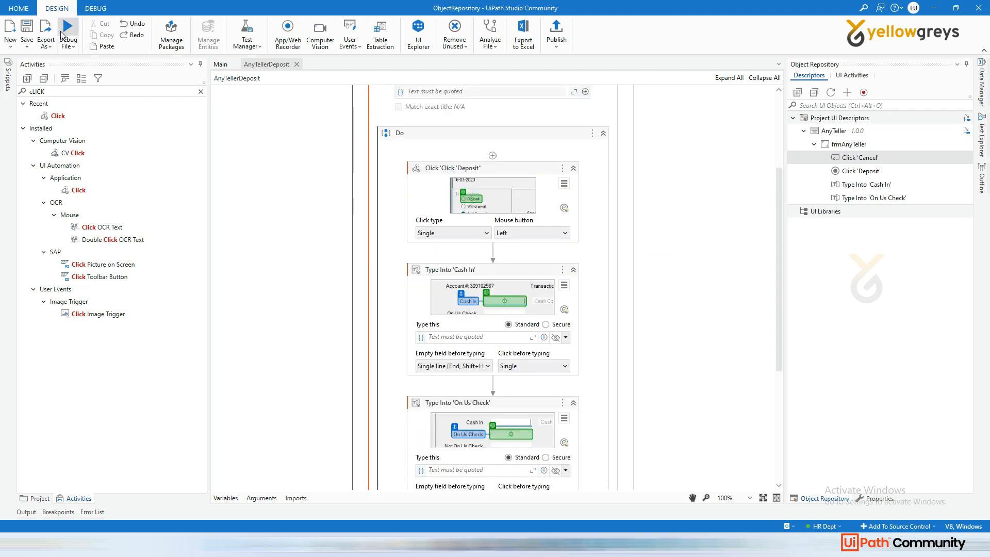
click(10, 44)
click(21, 65)
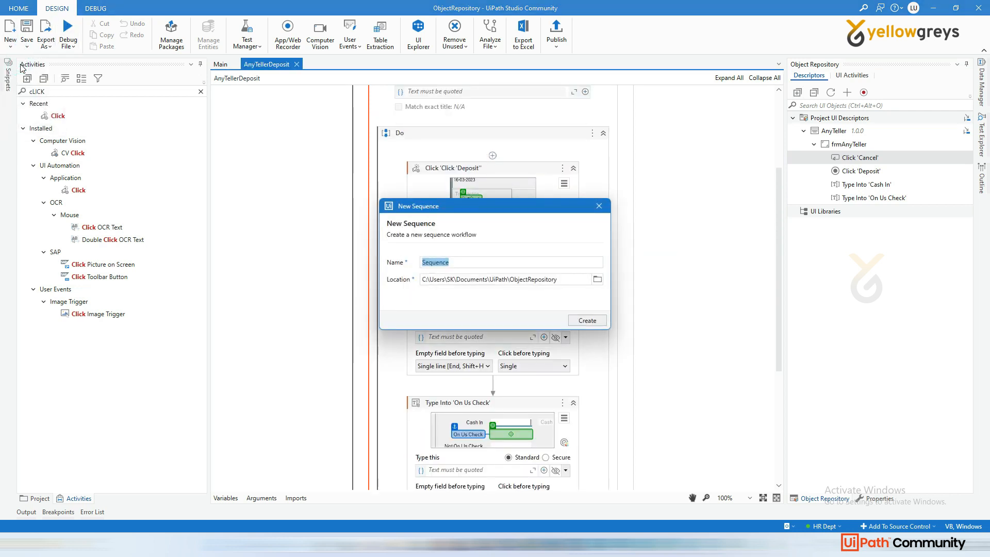
drag(508, 214, 635, 183)
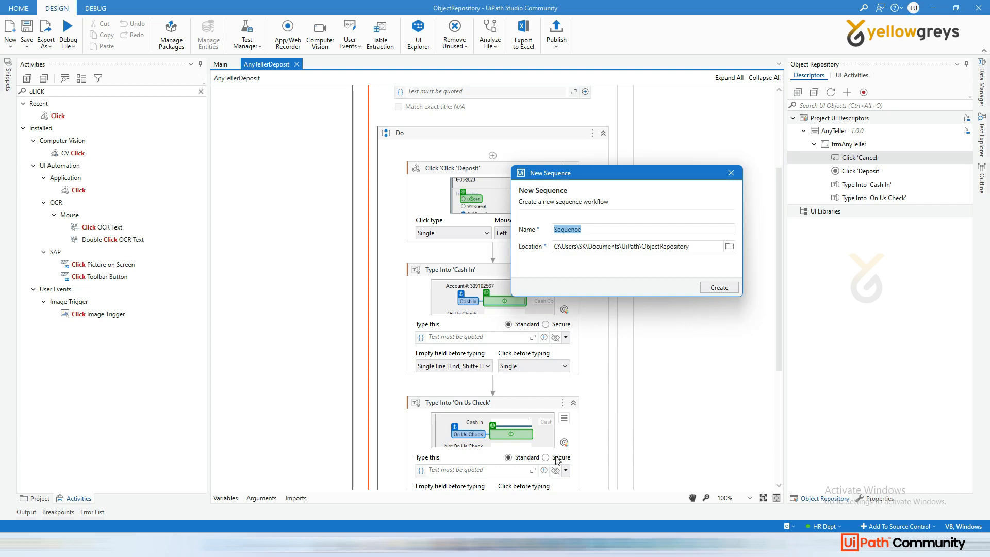
drag(589, 178, 559, 174)
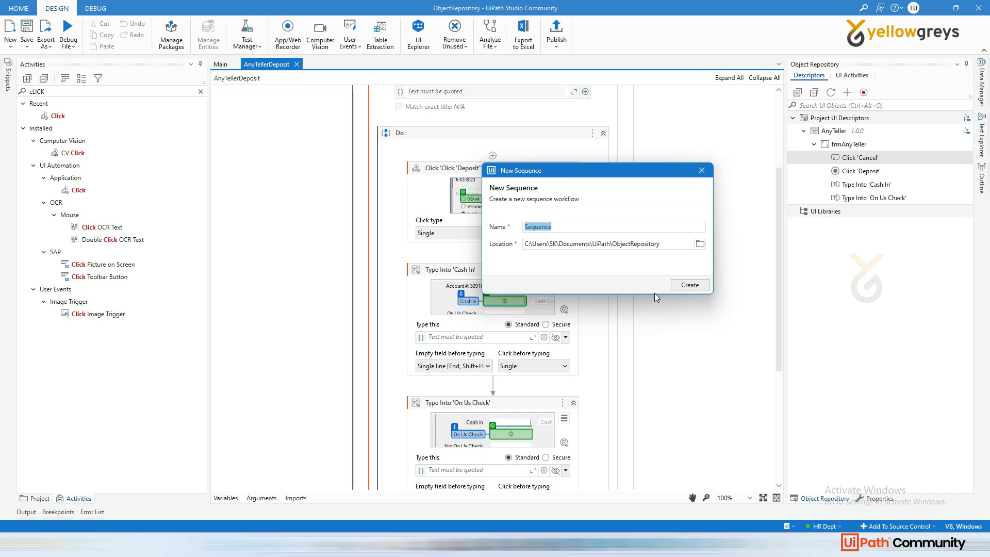
- Bring up frmAnyTeller, select the Deposit transaction, go through its Cash In, On Us Check and Not On Us Check fields, and minimize the window
mouse_move(734, 529)
click(735, 541)
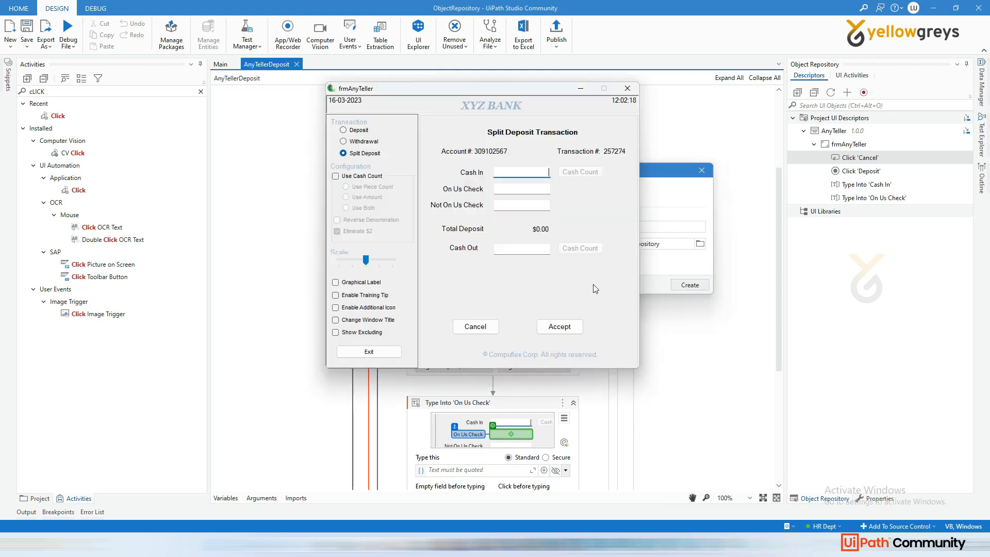
click(357, 130)
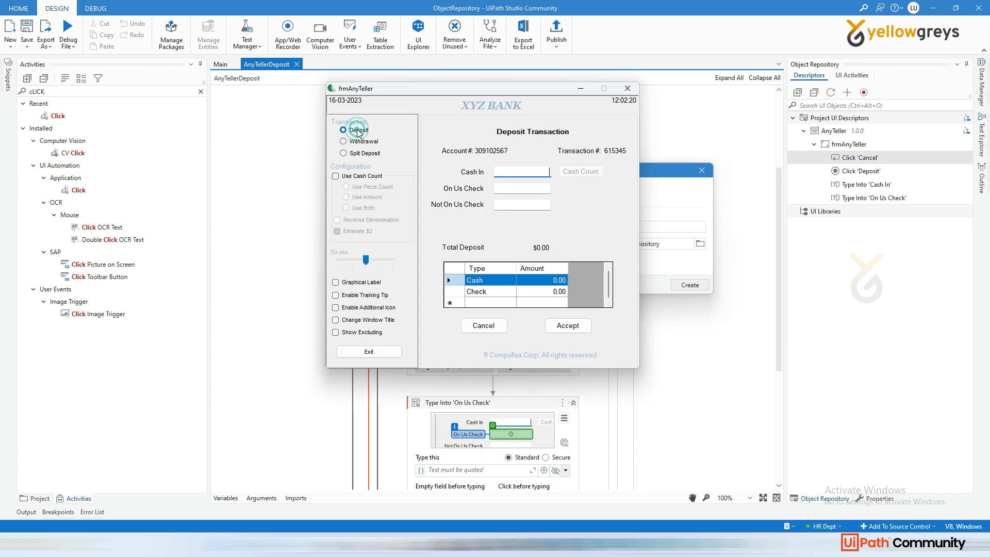
click(512, 172)
drag(488, 89, 429, 78)
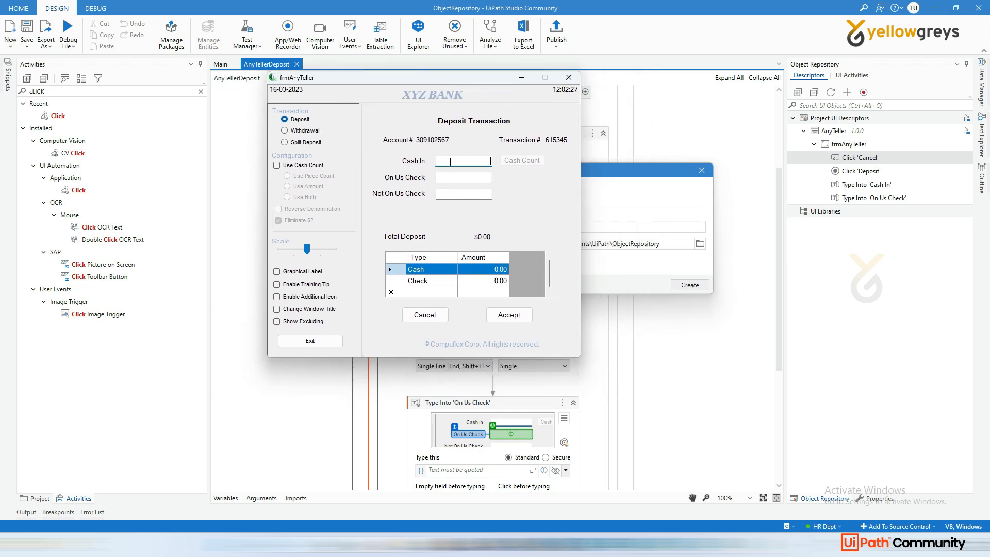
click(468, 162)
click(449, 177)
click(439, 193)
click(522, 79)
text(aNYtELLERdEP)
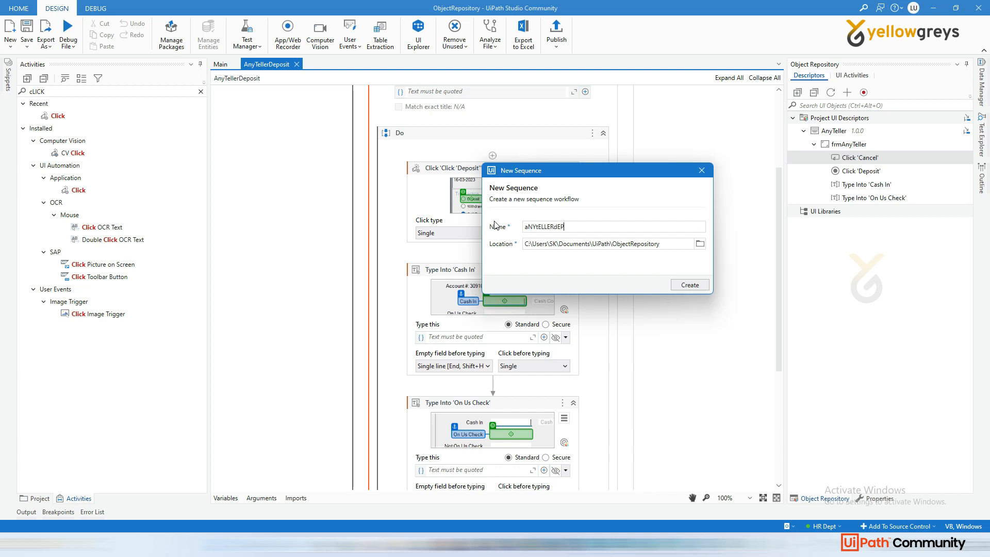
text(OSiT)
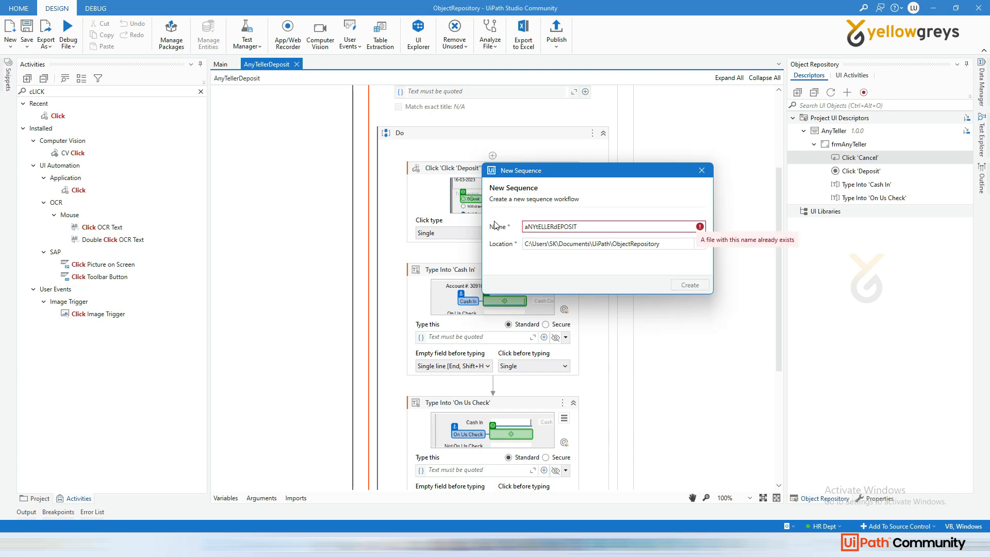
key(BackSpace)
key(BackSpace)
key(BackSpace)
key(BackSpace)
key(BackSpace)
key(BackSpace)
key(BackSpace)
key(BackSpace)
key(BackSpace)
key(BackSpace)
key(BackSpace)
key(BackSpace)
key(BackSpace)
key(BackSpace)
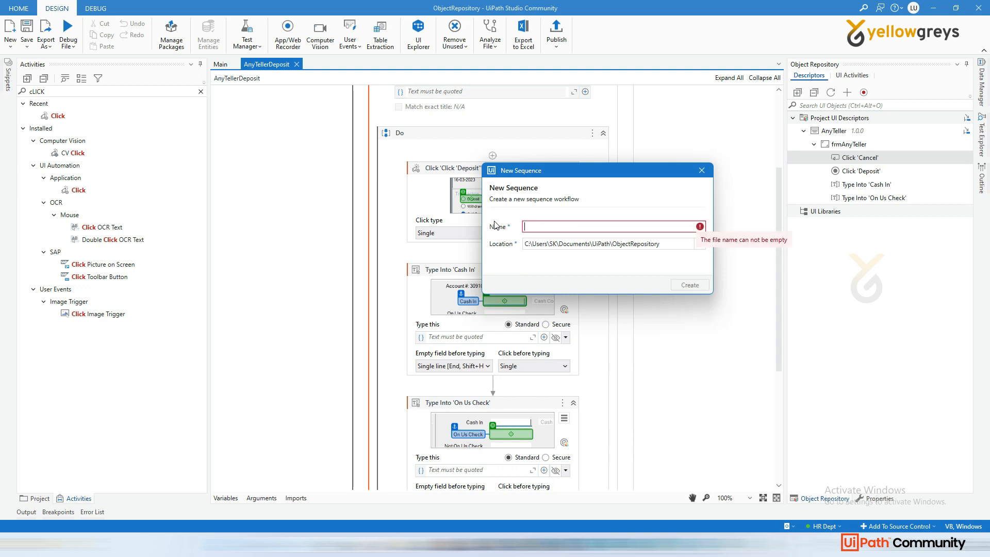
- Name the new sequence workflow AnyTellerDepositProcess and create it
text(AnyTeller)
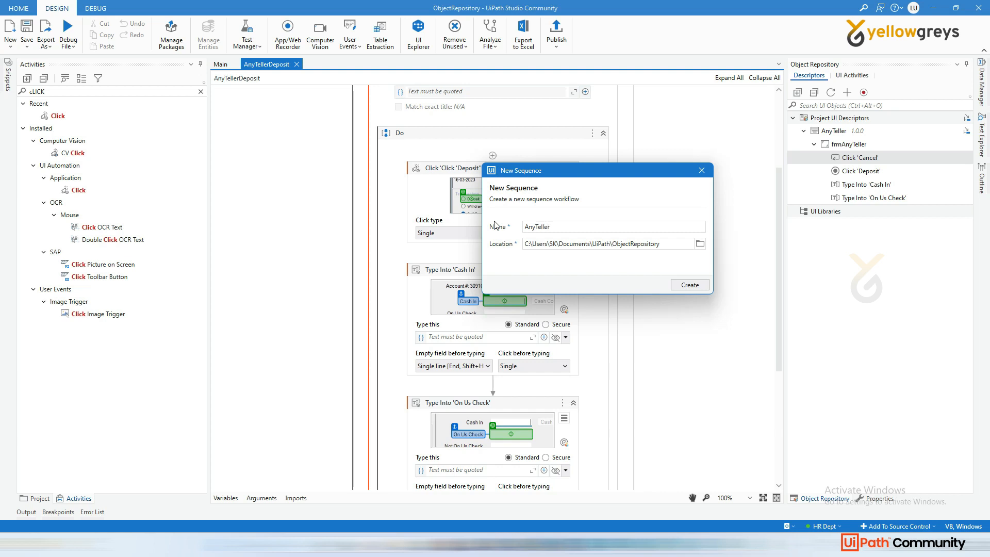
text(Deposit)
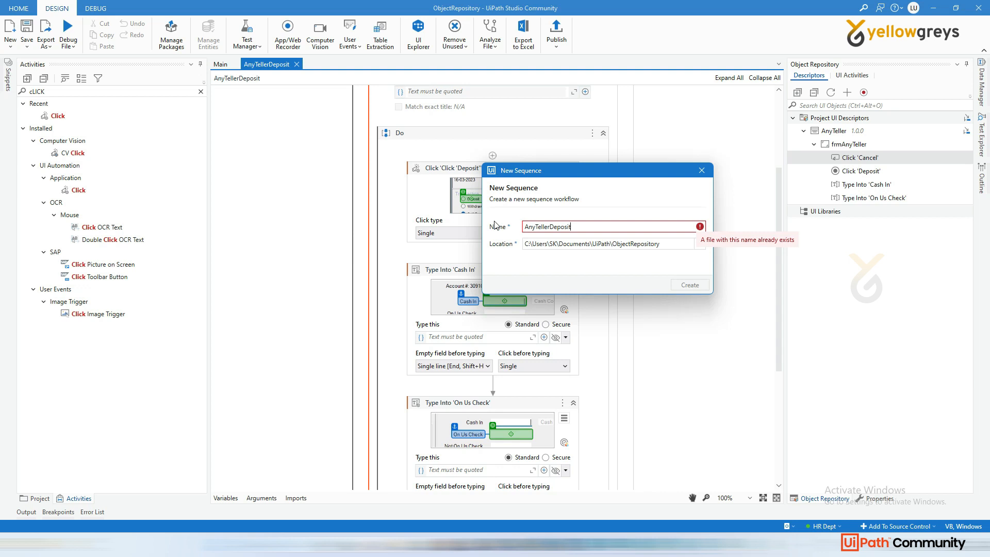
text(Process)
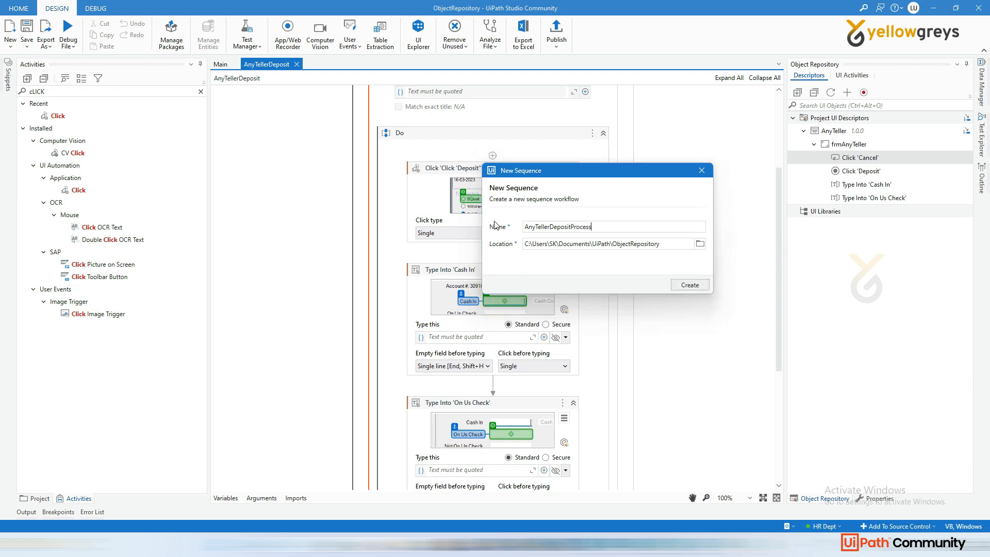
key(Return)
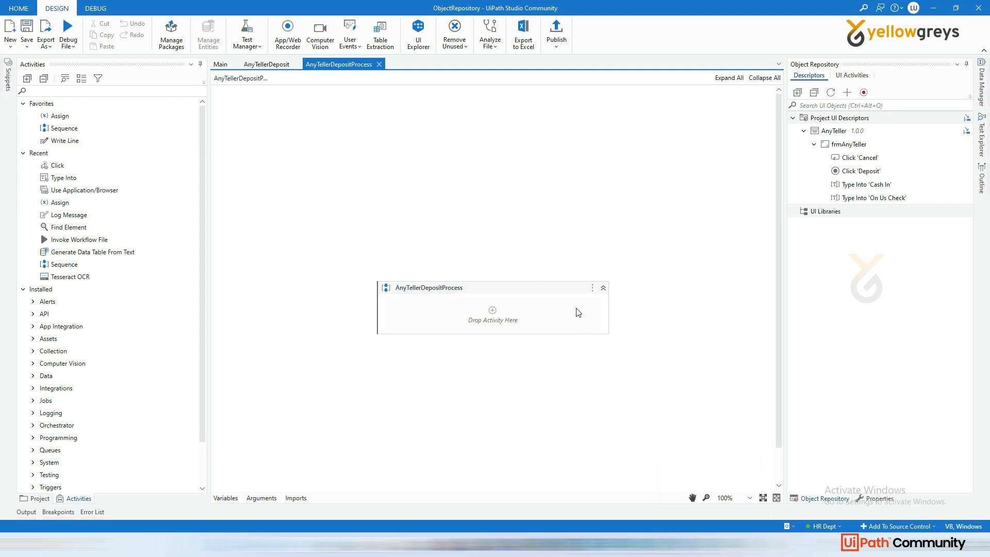
- Bring up frmAnyTeller, go through its Cash In, On Us Check and Not On Us Check fields, and return to the workflow
mouse_move(711, 549)
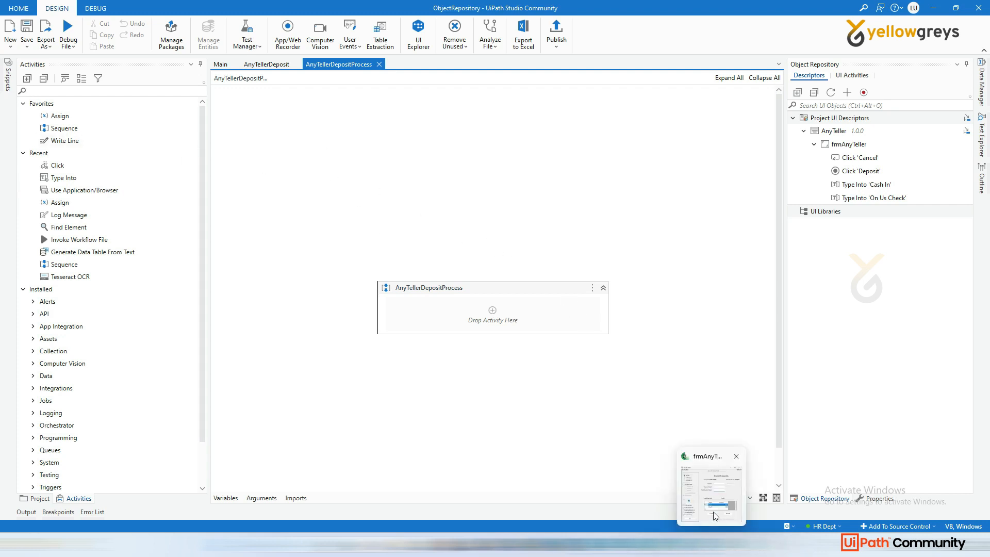
click(714, 494)
click(456, 158)
click(457, 158)
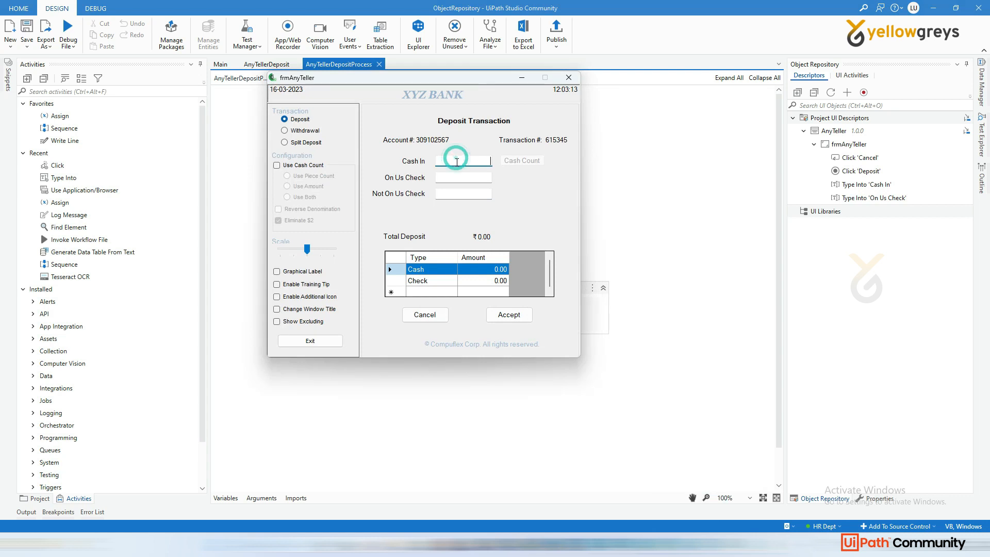
click(457, 179)
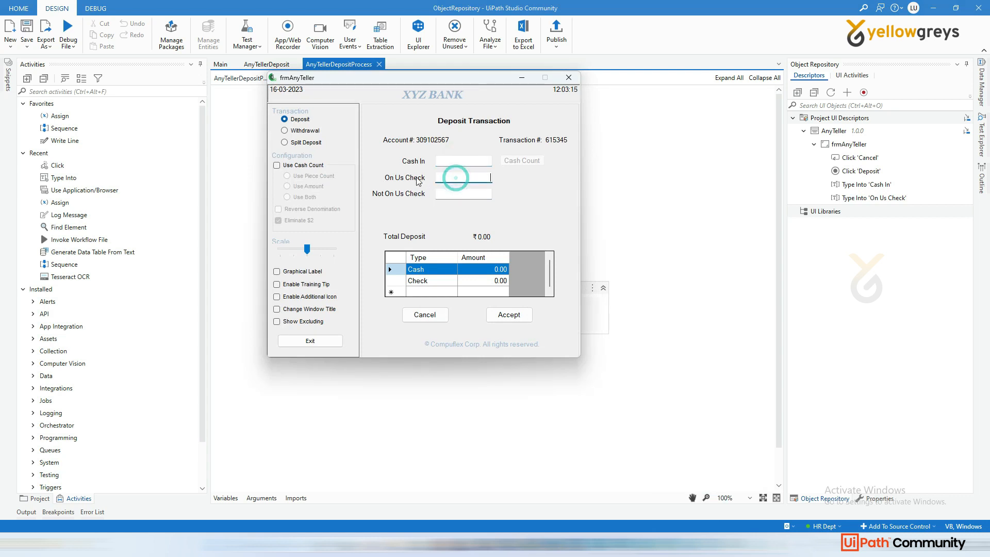
click(446, 191)
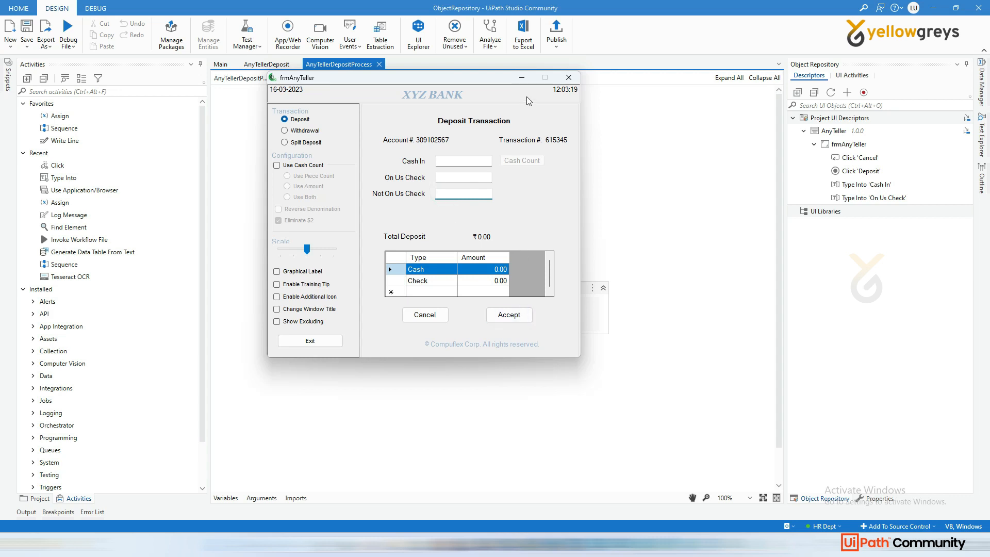
click(699, 413)
- Add a Use Application/Browser activity to AnyTellerDepositProcess, indicate the frmAnyTeller window and reuse its matching Object Repository screen
click(83, 189)
drag(373, 268, 485, 313)
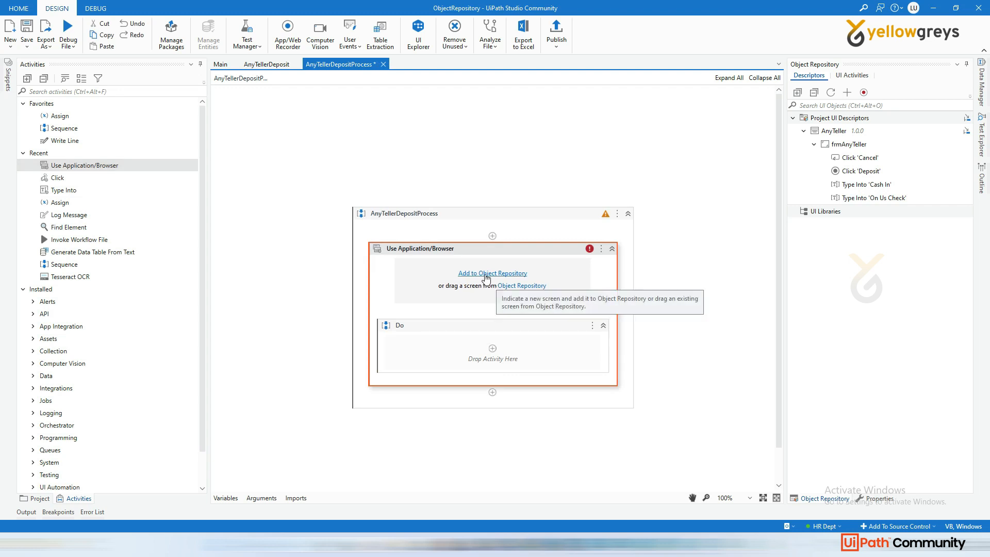
click(487, 275)
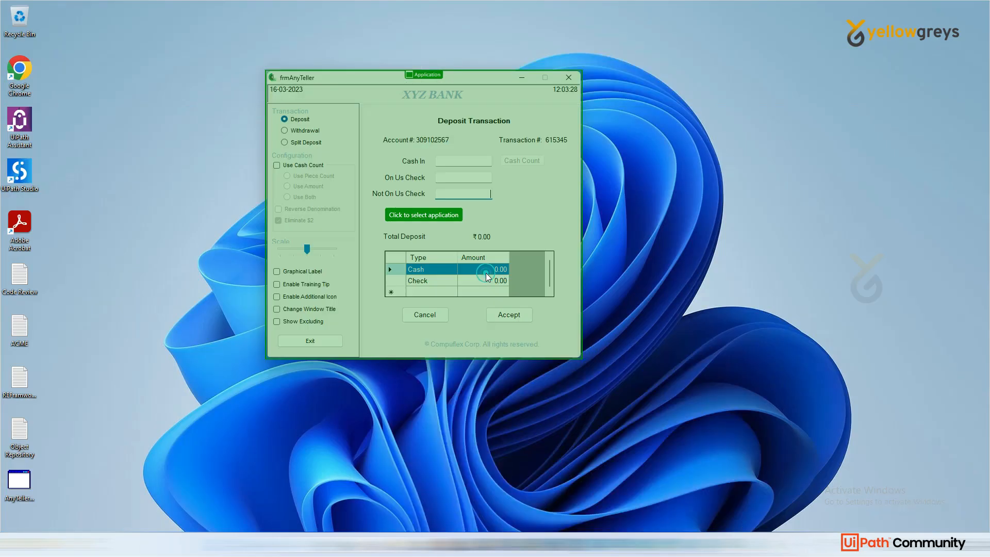
click(508, 201)
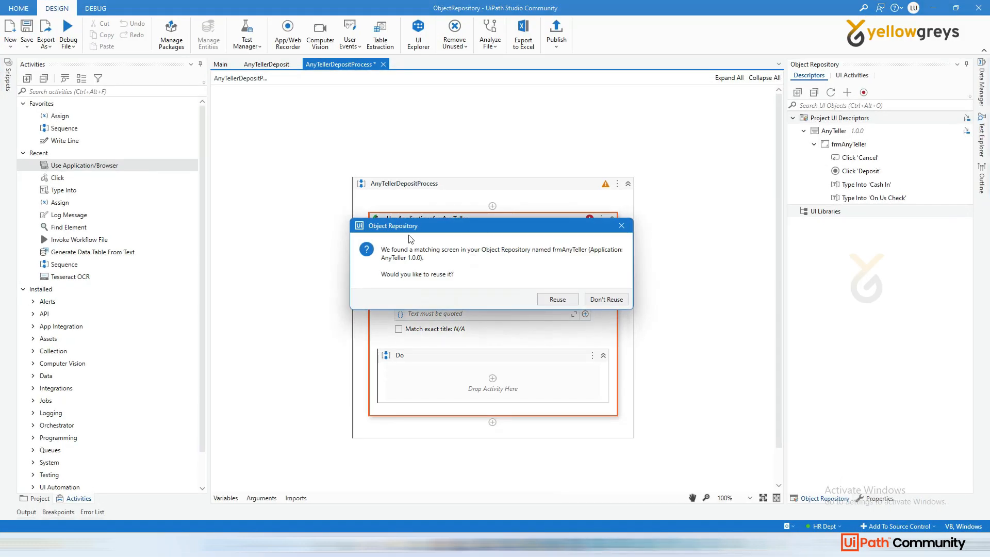
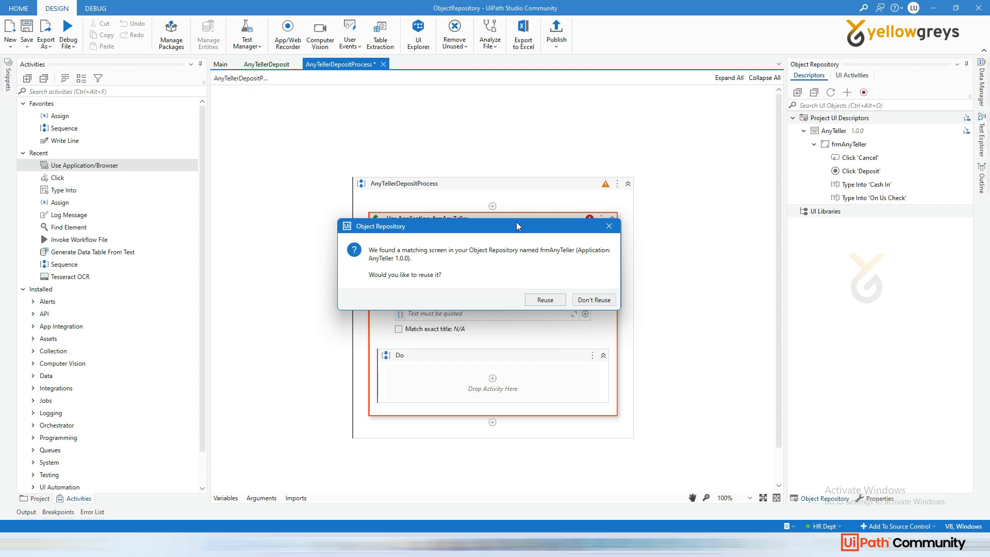
click(545, 300)
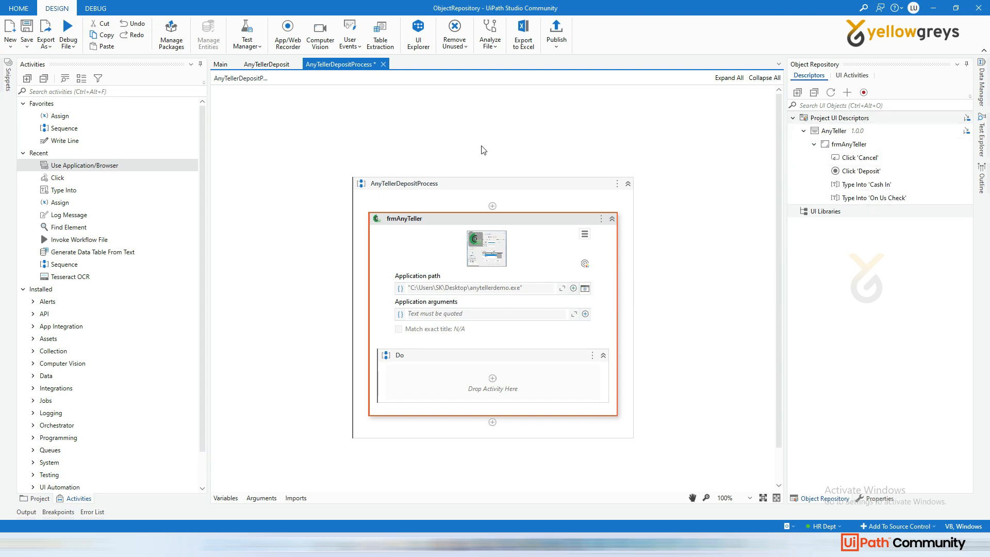
- Try a second Use Application/Browser activity above frmAnyTeller, look up the frmAnyTeller screen for it in the Object Repository, and remove the activity
drag(93, 166, 485, 209)
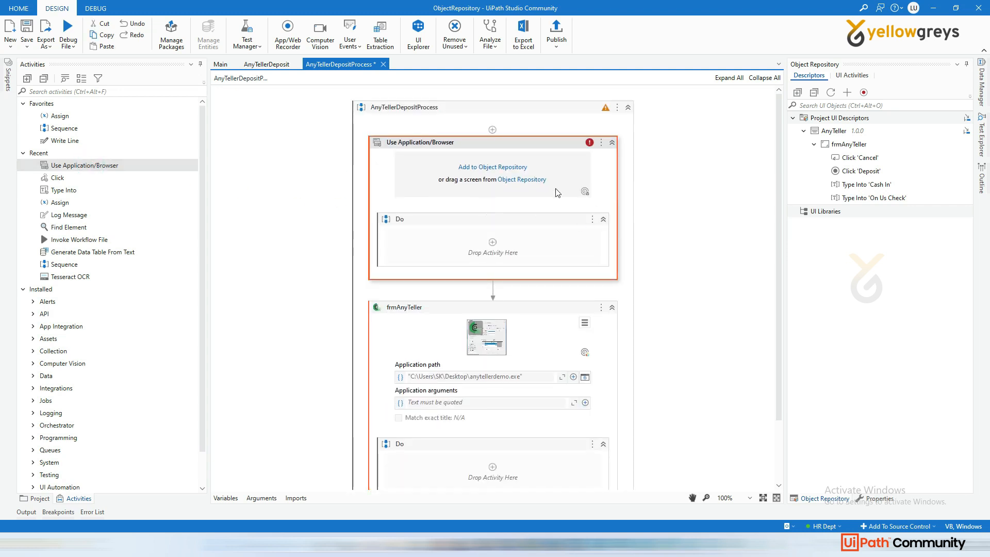
click(526, 180)
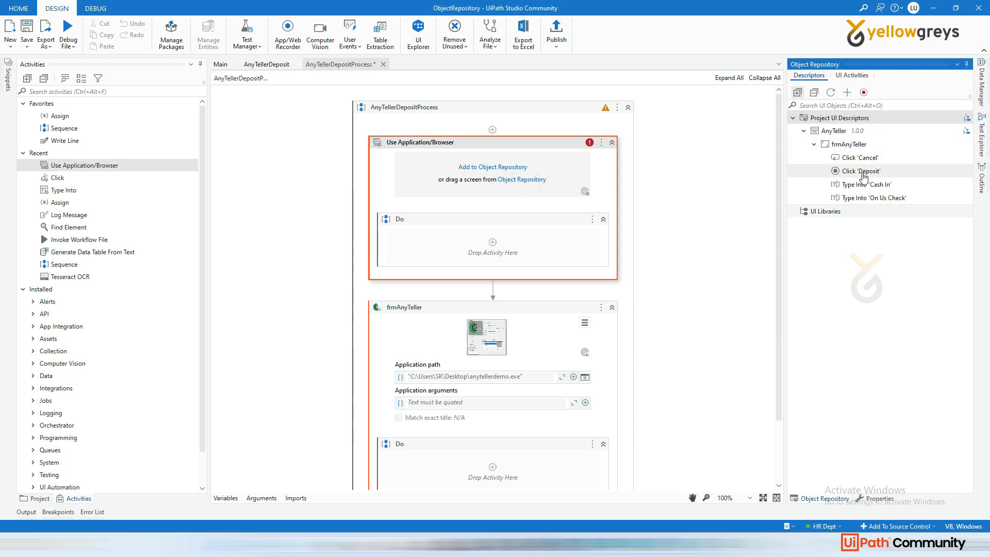
click(847, 145)
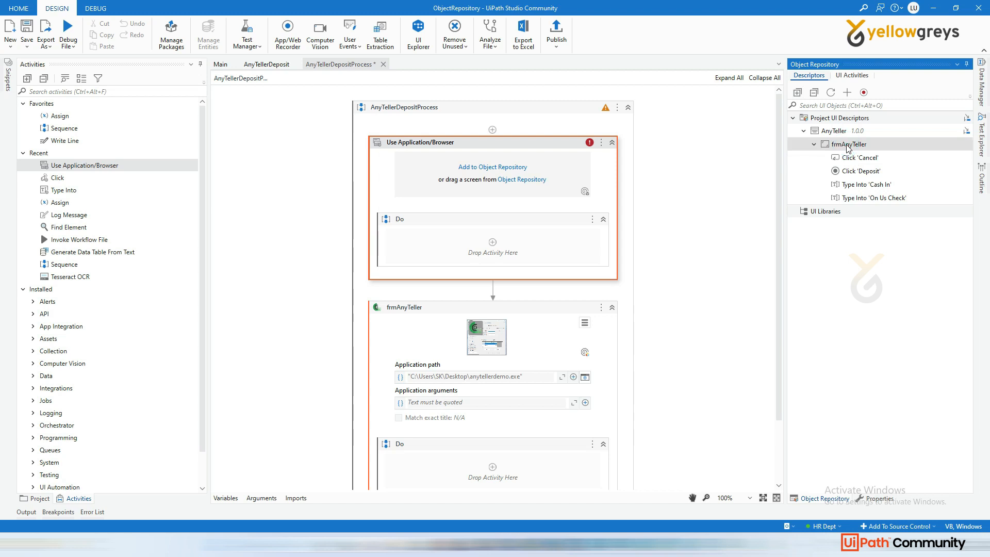
drag(842, 151, 699, 175)
key(ctrl+x)
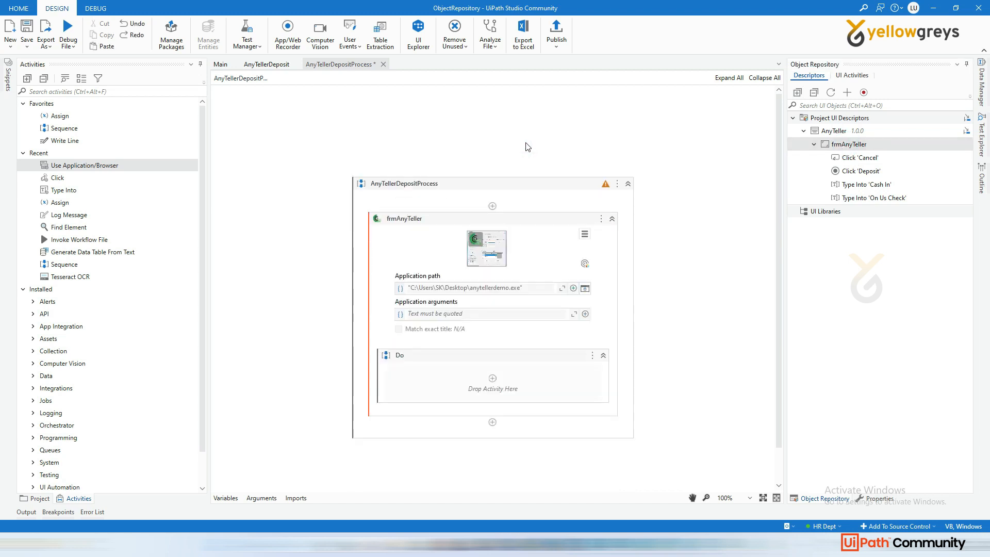
- Delete the existing frmAnyTeller activity and place the frmAnyTeller screen from the Object Repository descriptors directly into the AnyTellerDepositProcess sequence
click(562, 218)
key(Delete)
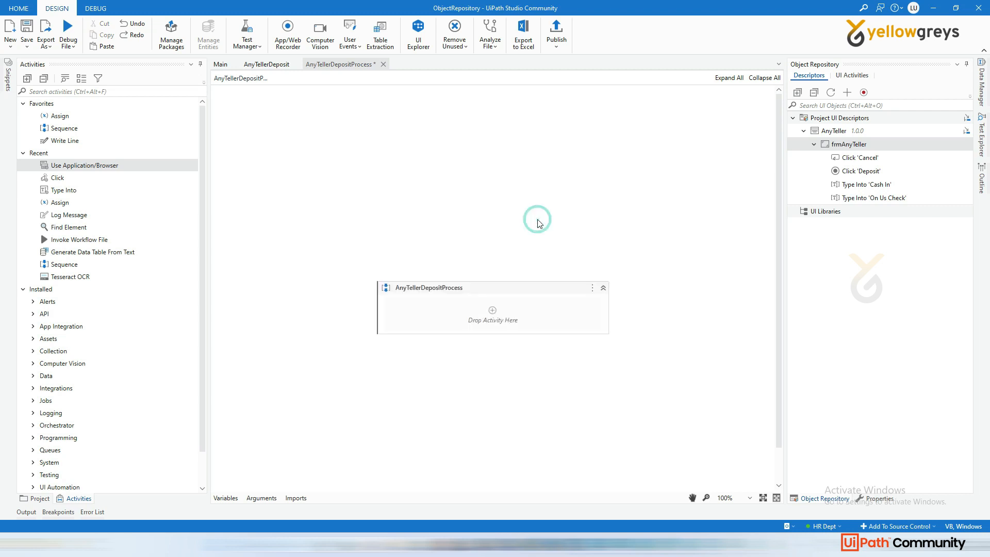
click(855, 146)
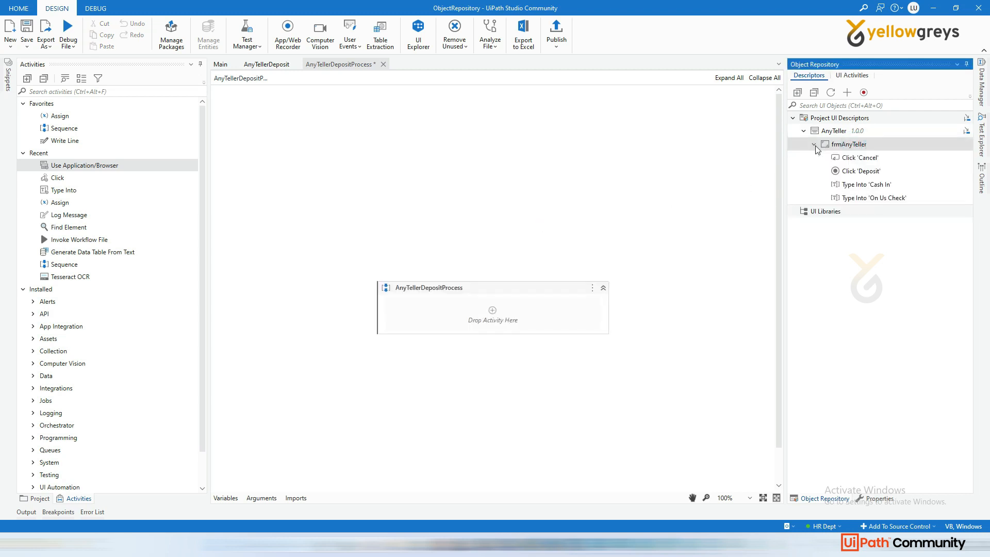
drag(853, 145, 502, 323)
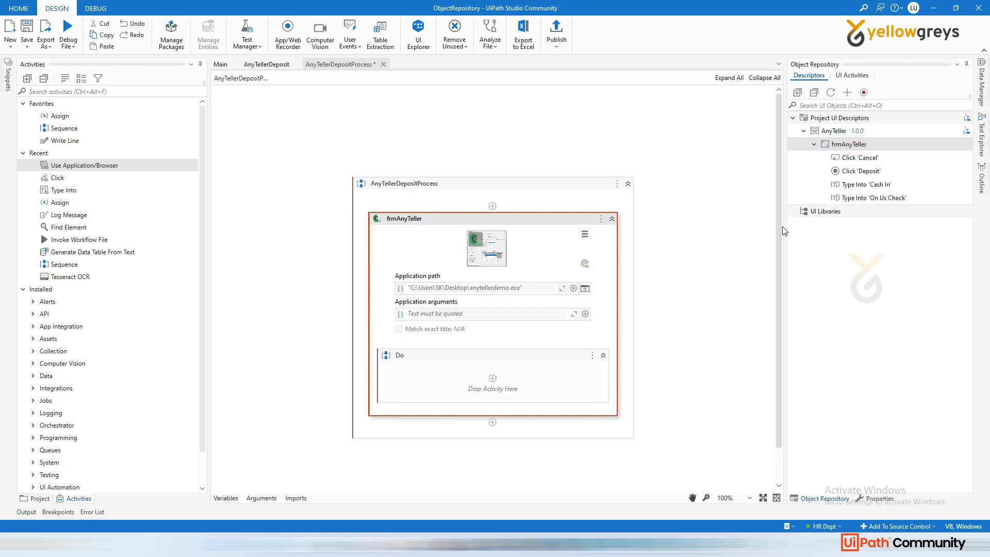
click(401, 222)
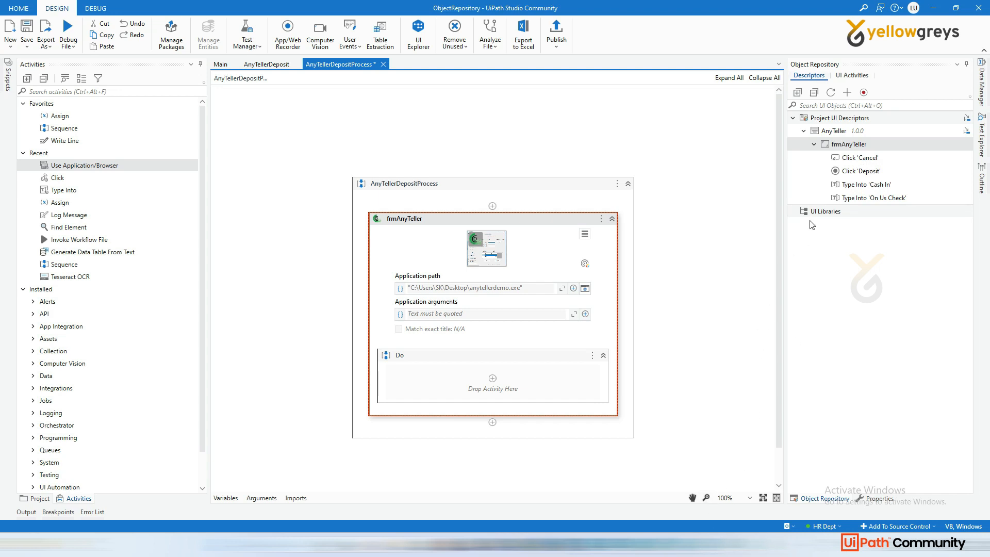
- Check the frmAnyTeller window and try an untargeted Click activity in the Do container, deleting it again
key(alt+Tab)
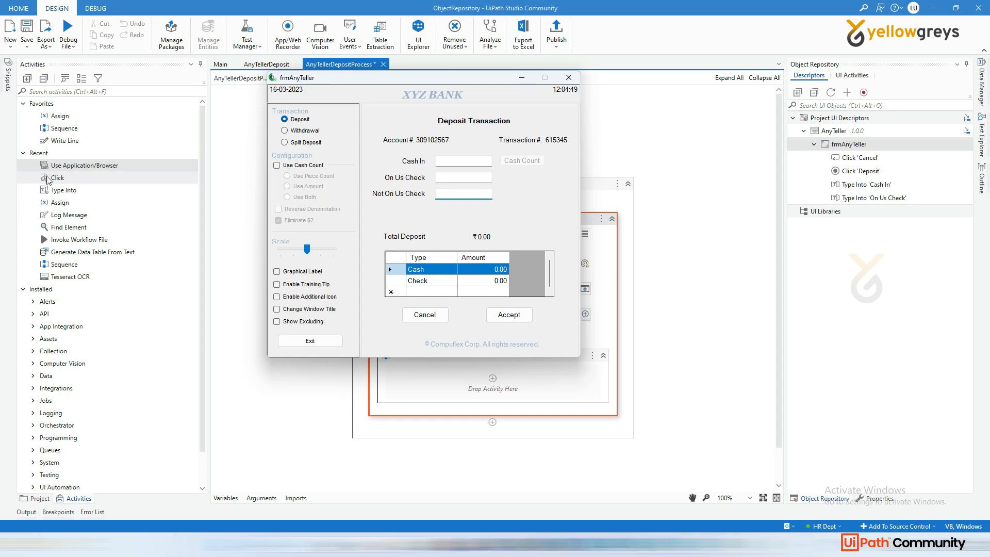
click(521, 77)
drag(57, 177, 489, 384)
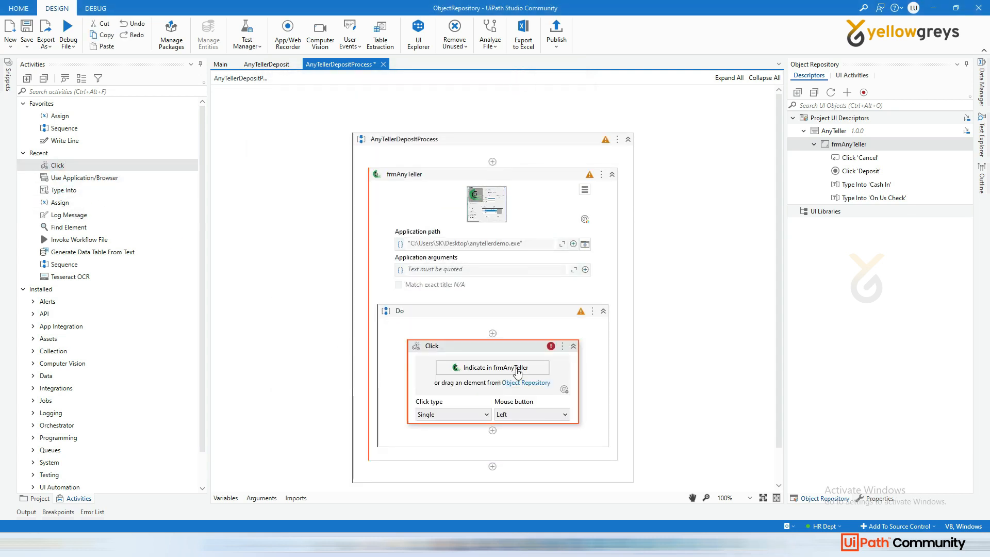
key(Delete)
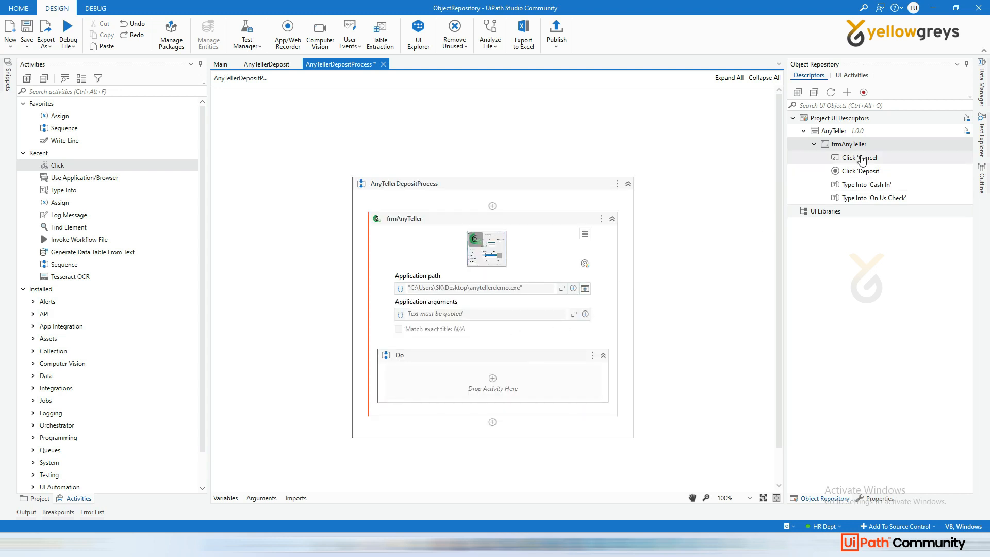
- Place the Click 'Deposit' descriptor from the Object Repository in frmAnyTeller's Do container as a Click activity
drag(875, 172, 491, 382)
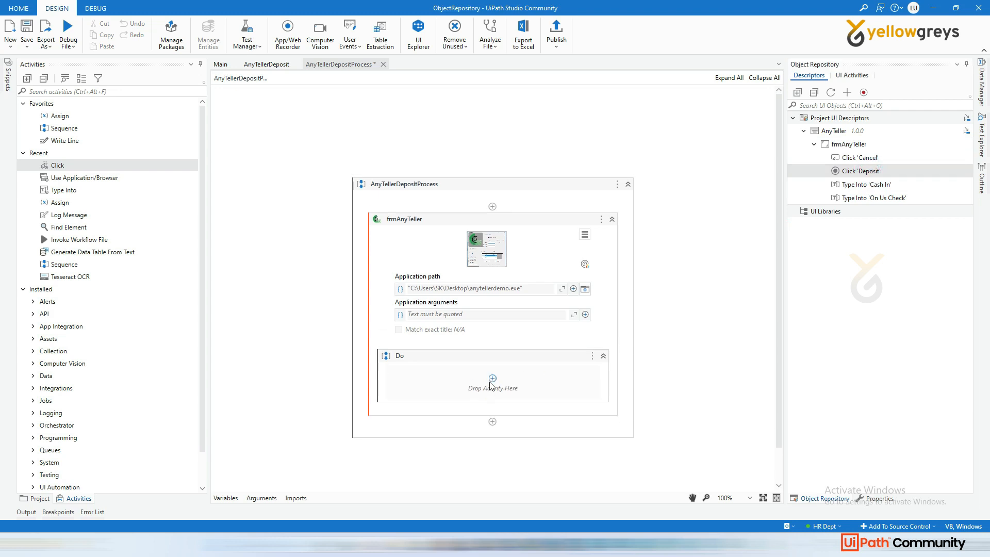
drag(850, 172, 493, 380)
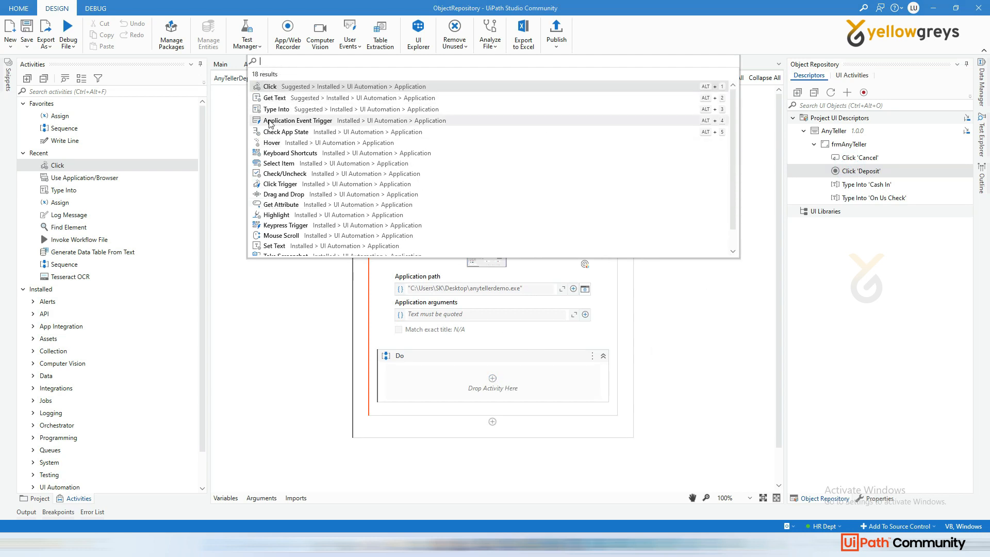
click(271, 86)
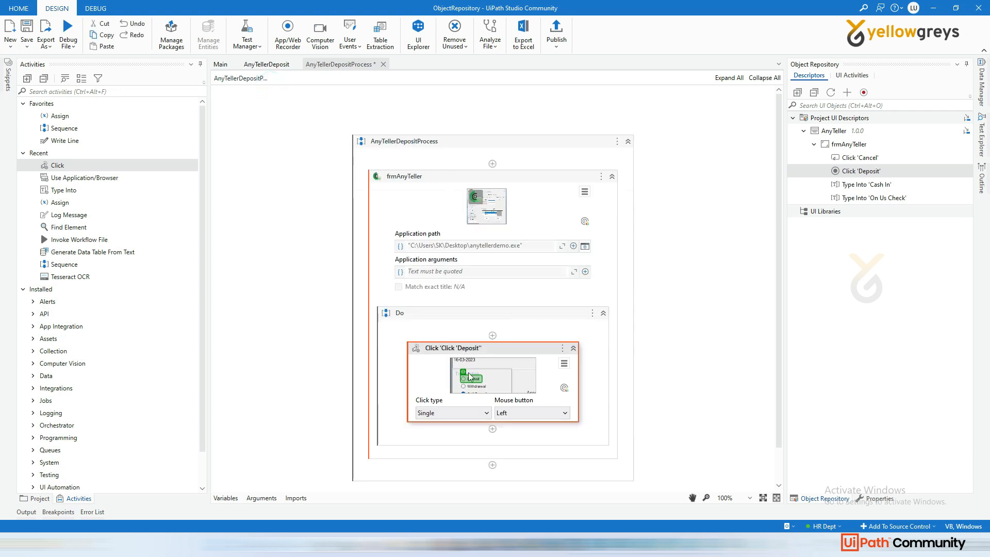
scroll(508, 378, down, 1)
click(536, 313)
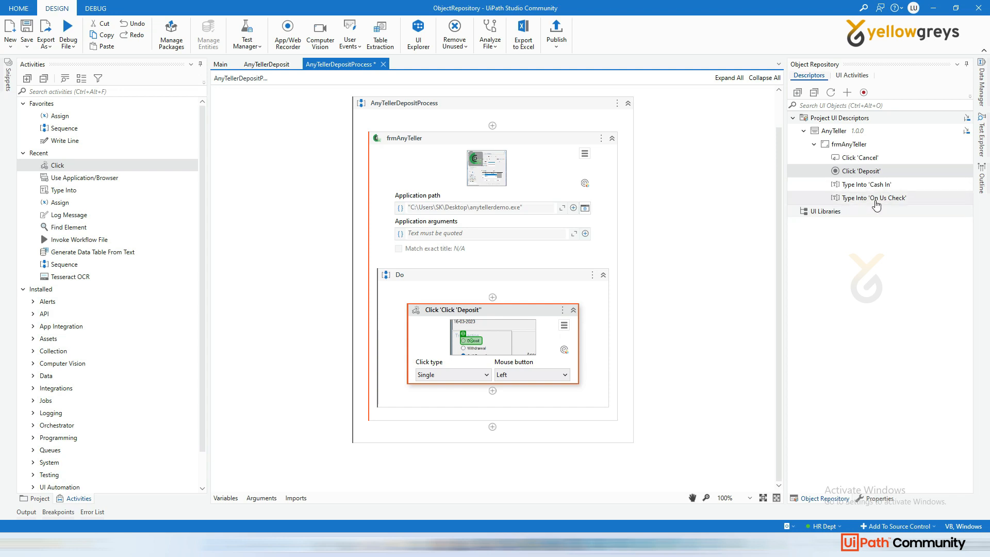
- Place the 'Cash In' and 'On Us Check' descriptors below the Deposit click, each as a Type Into activity
drag(889, 185, 494, 393)
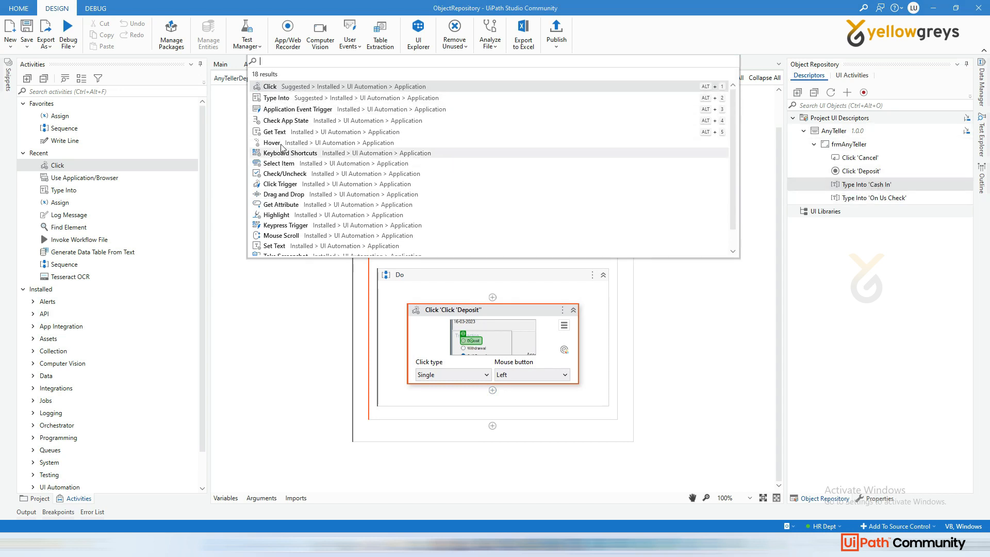
click(276, 98)
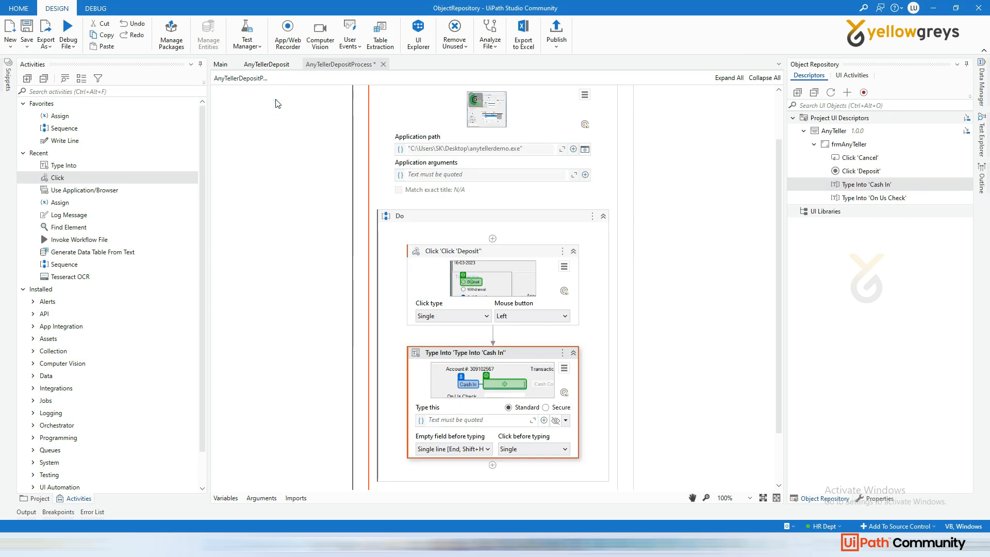
scroll(607, 297, down, 3)
drag(869, 197, 485, 407)
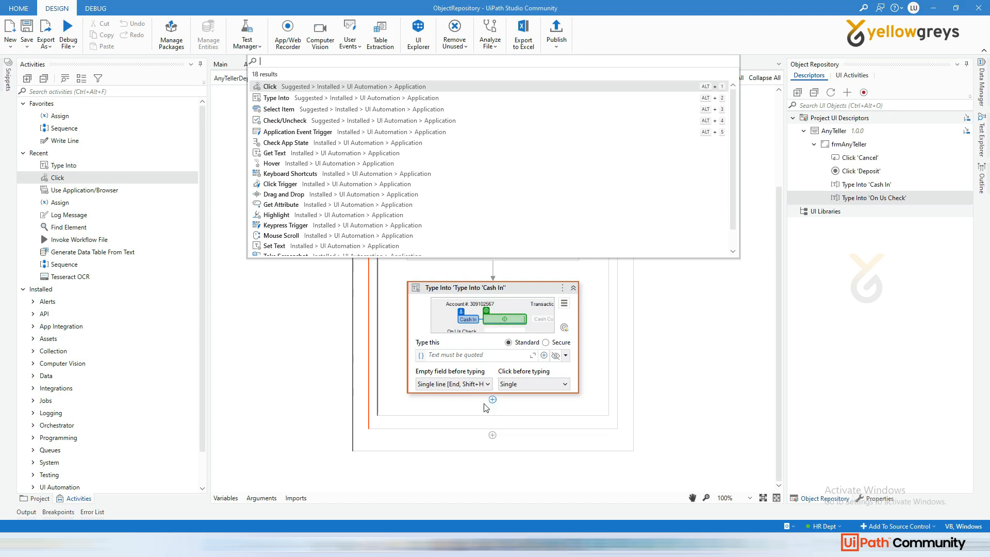
click(274, 99)
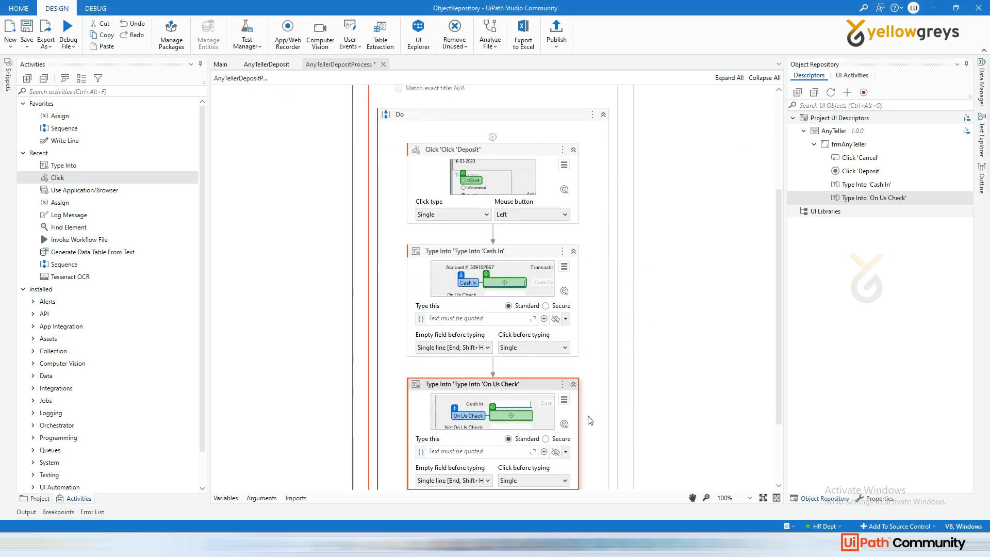
scroll(557, 438, down, 3)
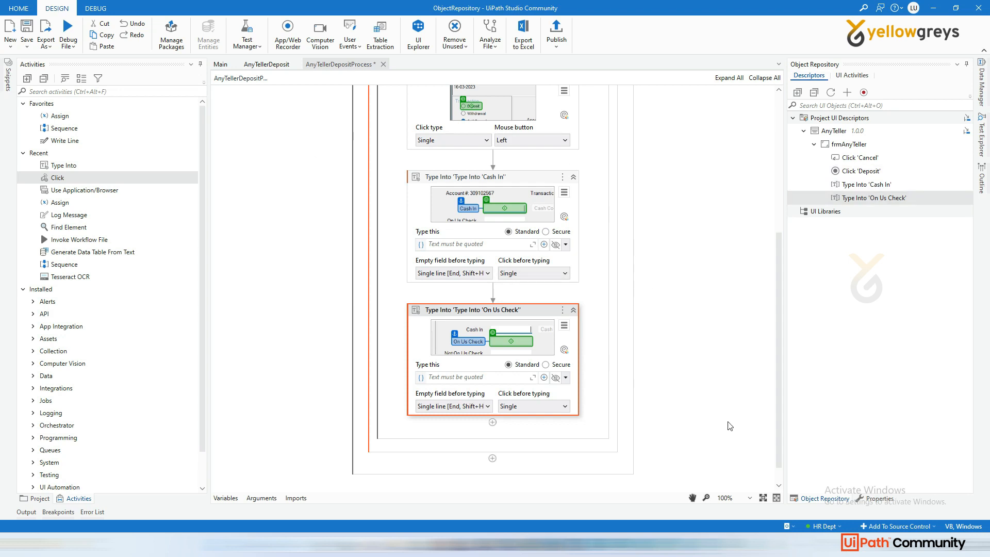
- Add a Type Into activity below the 'On Us Check' activity in AnyTellerDepositProcess and target frmAnyTeller's Not On Us Check field
click(724, 547)
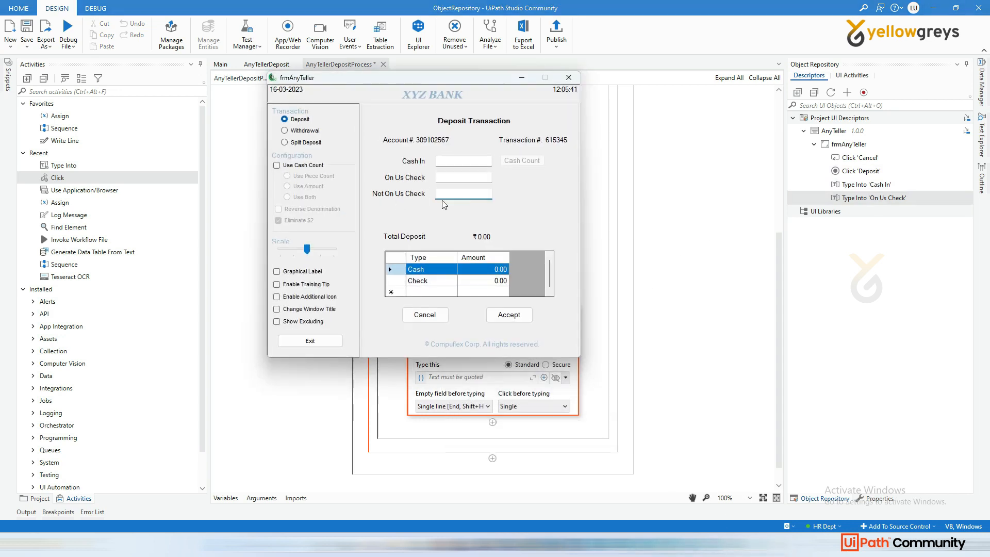
click(522, 78)
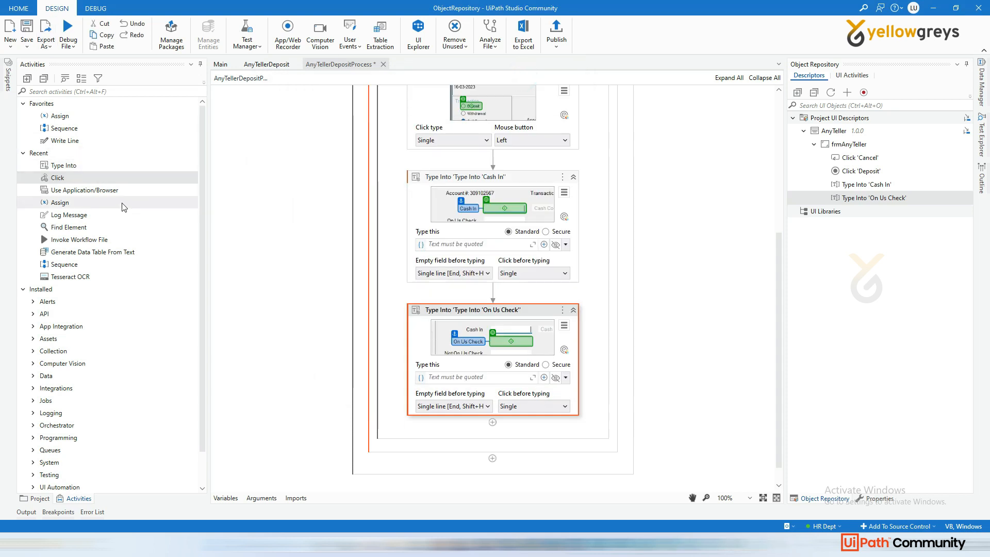
drag(57, 166, 484, 427)
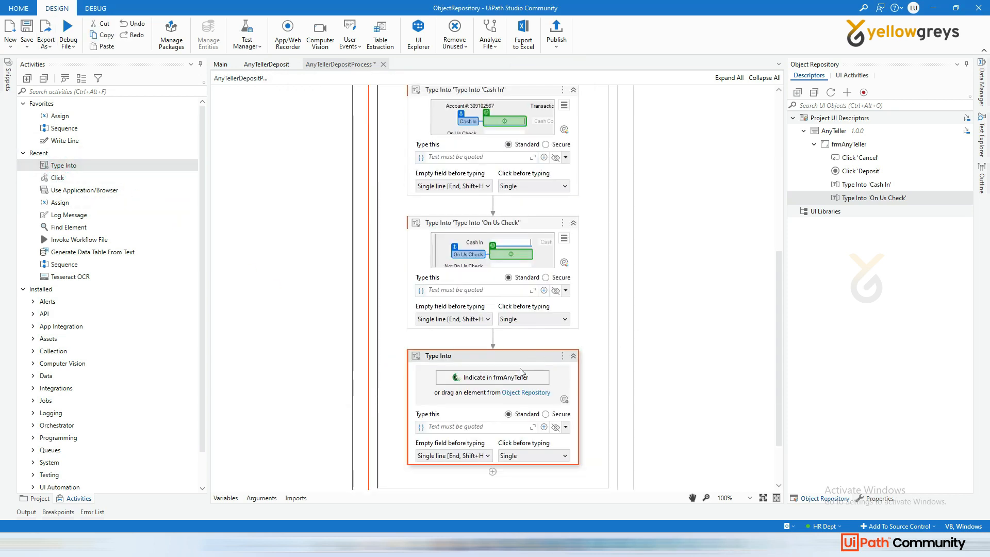
click(514, 380)
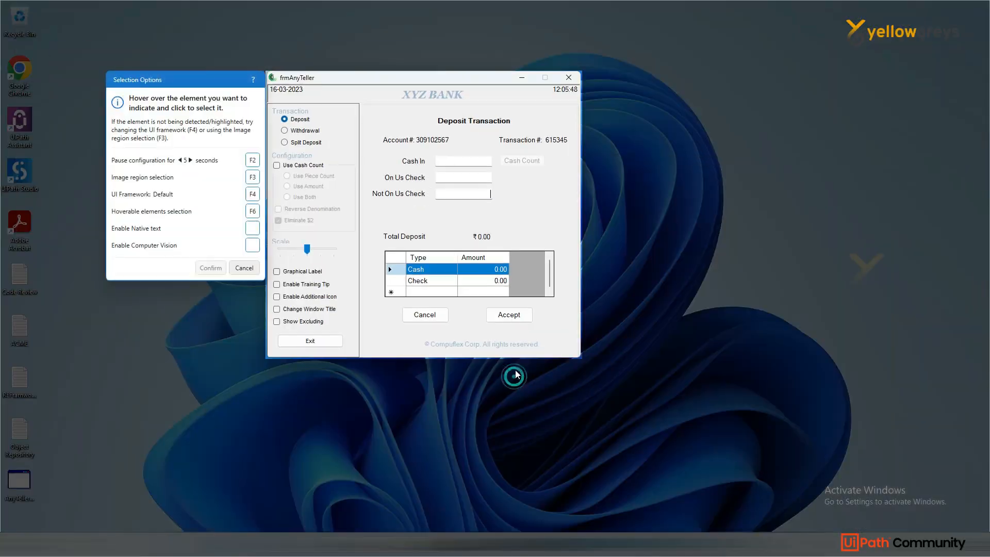
click(469, 199)
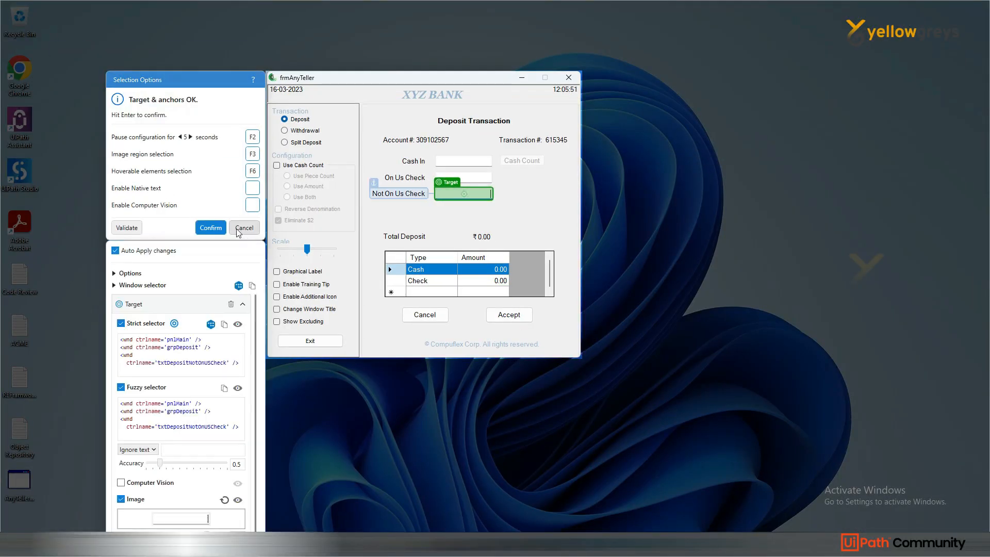
click(210, 227)
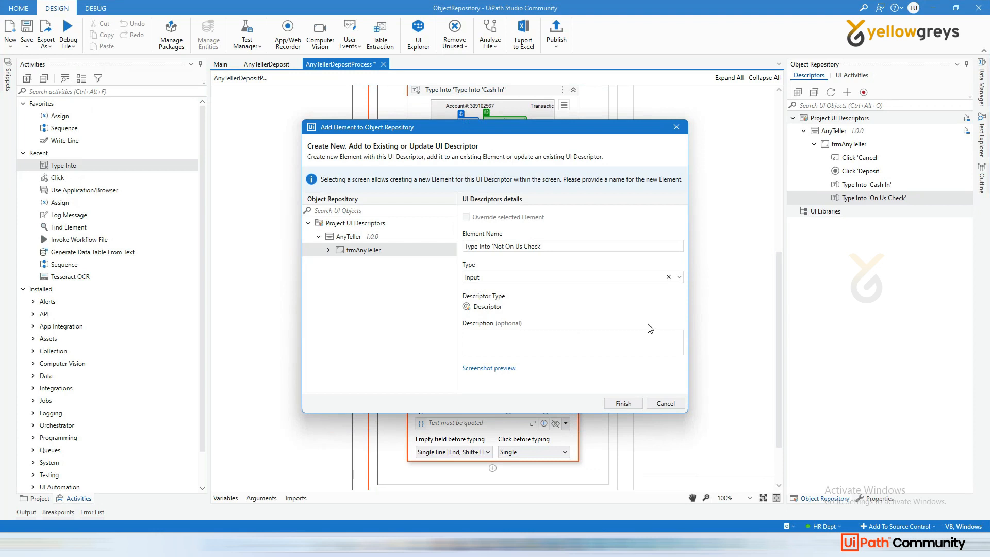
- Save the captured field under frmAnyTeller in the Object Repository as the Input element "Type Into 'Not On Us Check'"
drag(414, 127, 170, 101)
drag(262, 105, 326, 61)
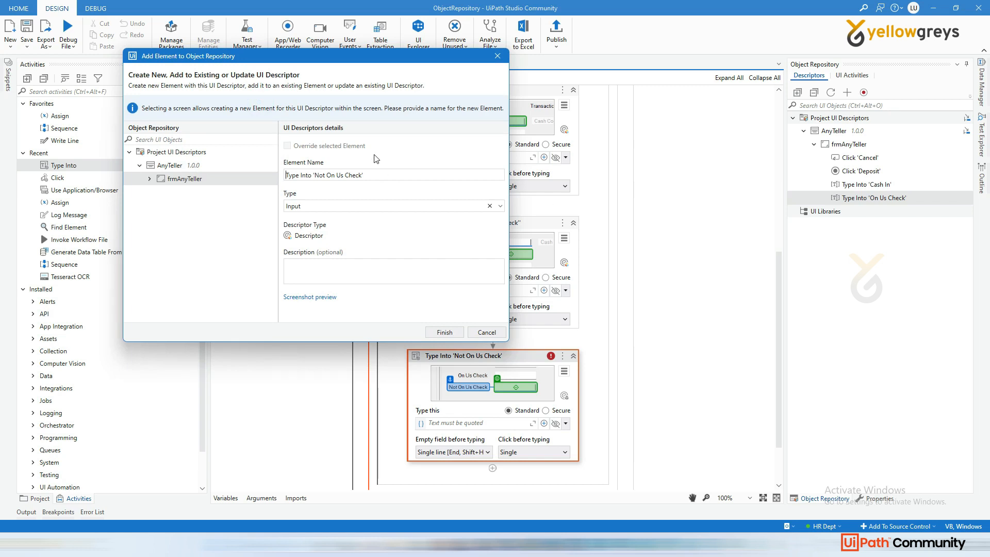
drag(354, 59, 342, 62)
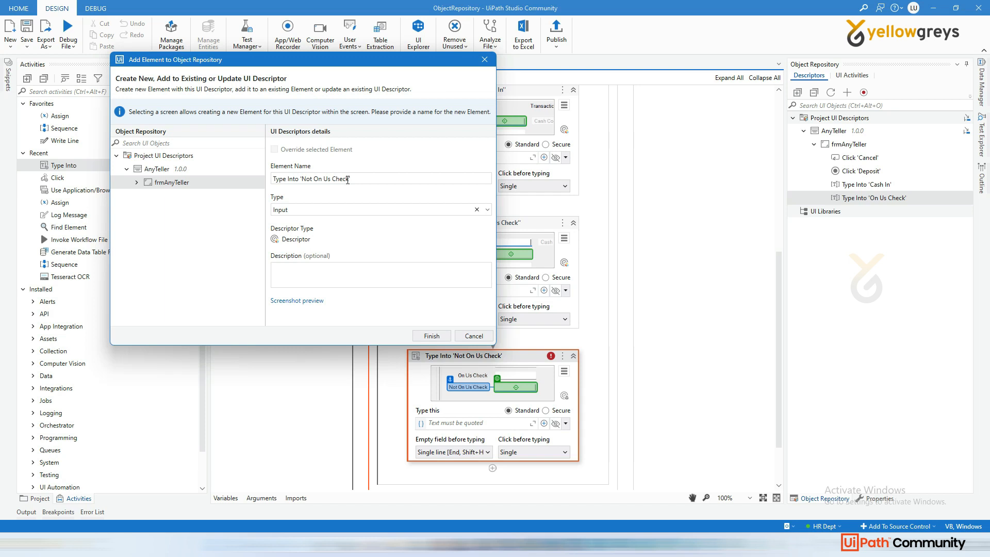
drag(340, 68, 518, 58)
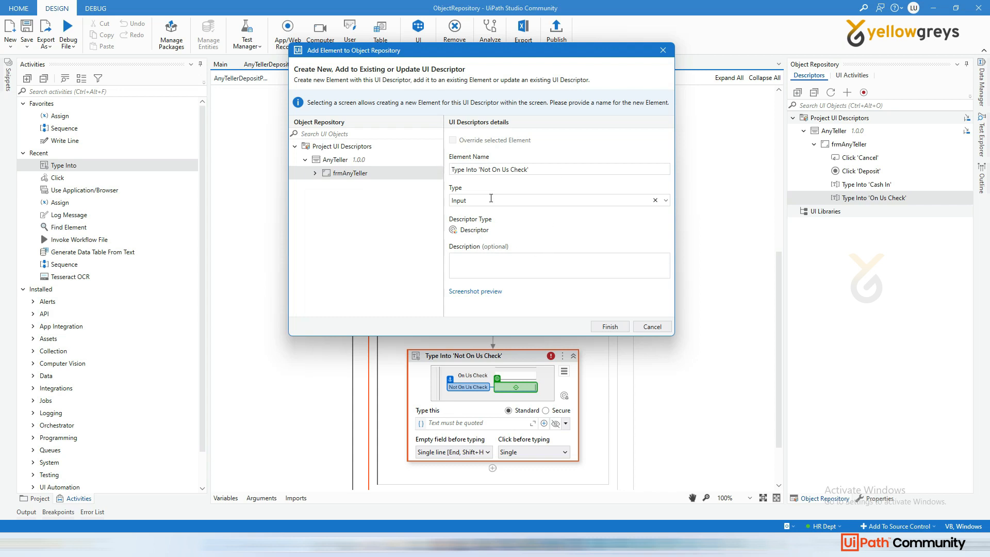
click(610, 327)
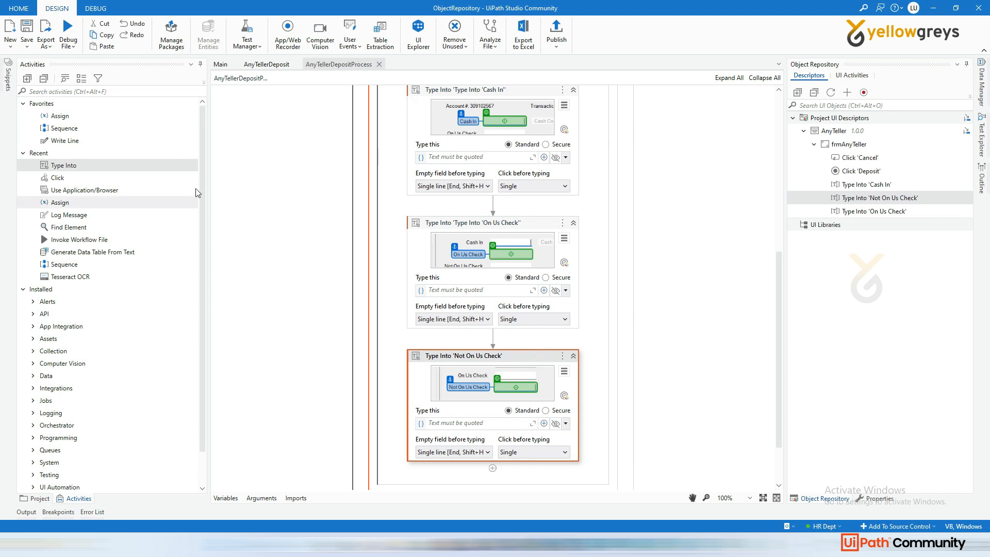
- Show the AnyTellerDeposit workflow, set the frmAnyTeller window to Withdrawal with Use Cash Count enabled, and minimize it
click(267, 64)
scroll(521, 188, up, 4)
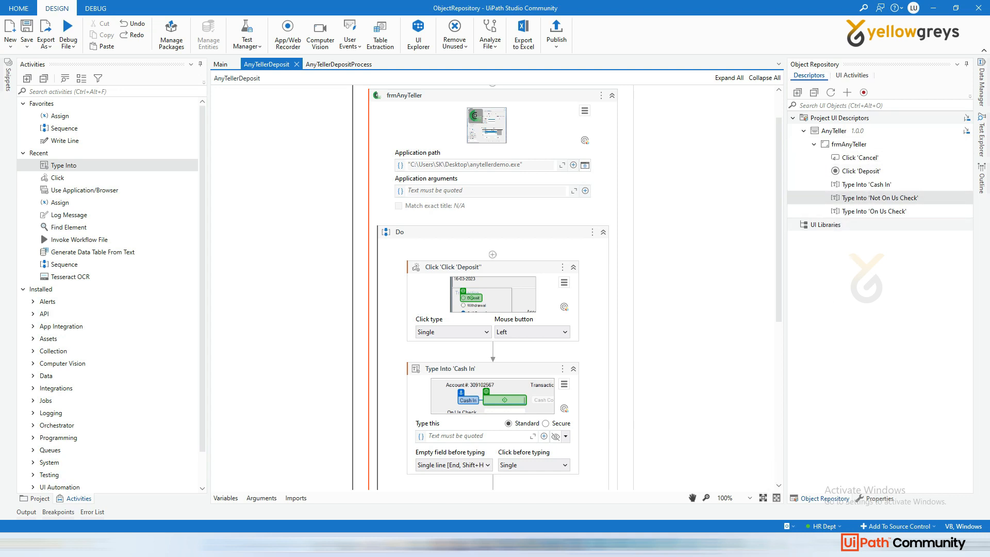
key(alt+Tab)
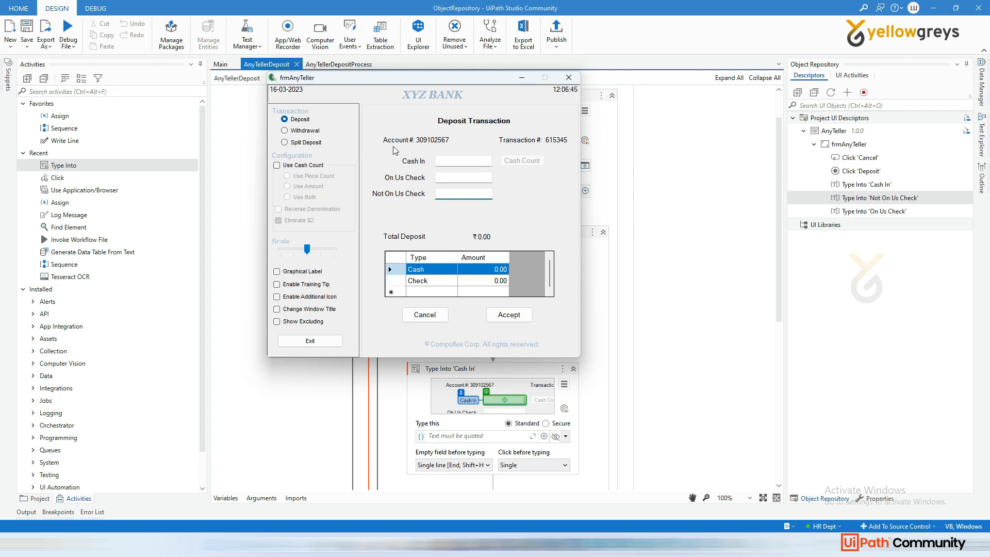
click(308, 131)
click(304, 165)
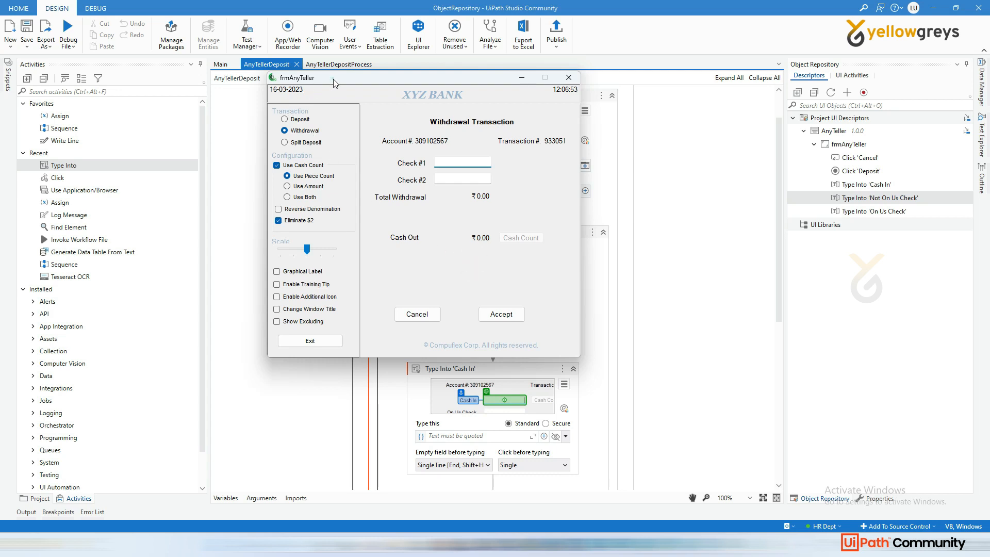
drag(332, 79, 376, 95)
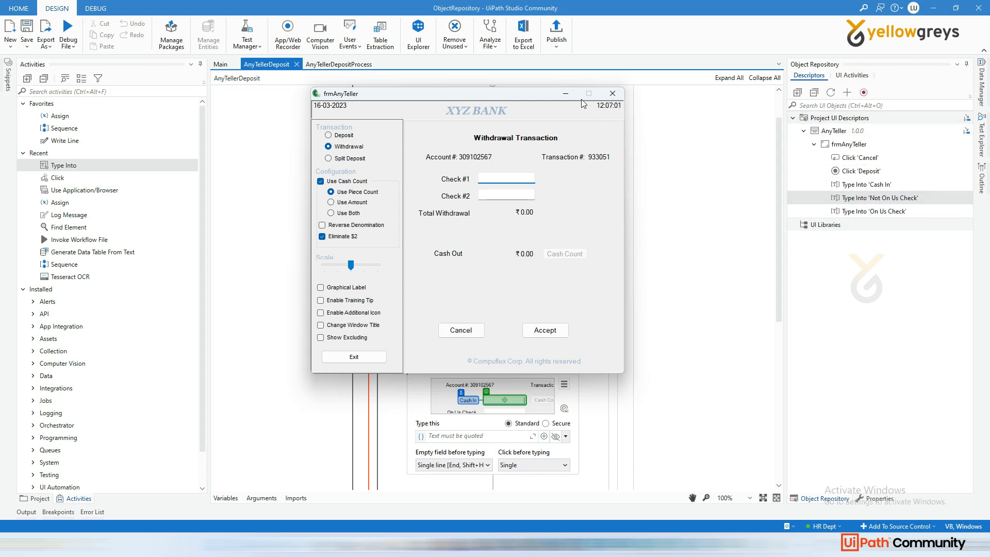
drag(541, 97, 364, 122)
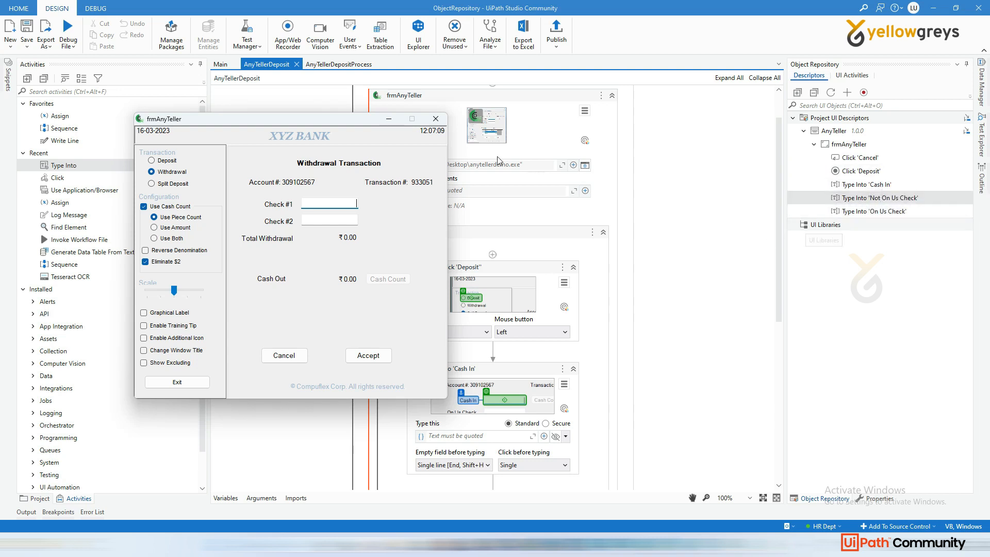
drag(354, 127, 397, 117)
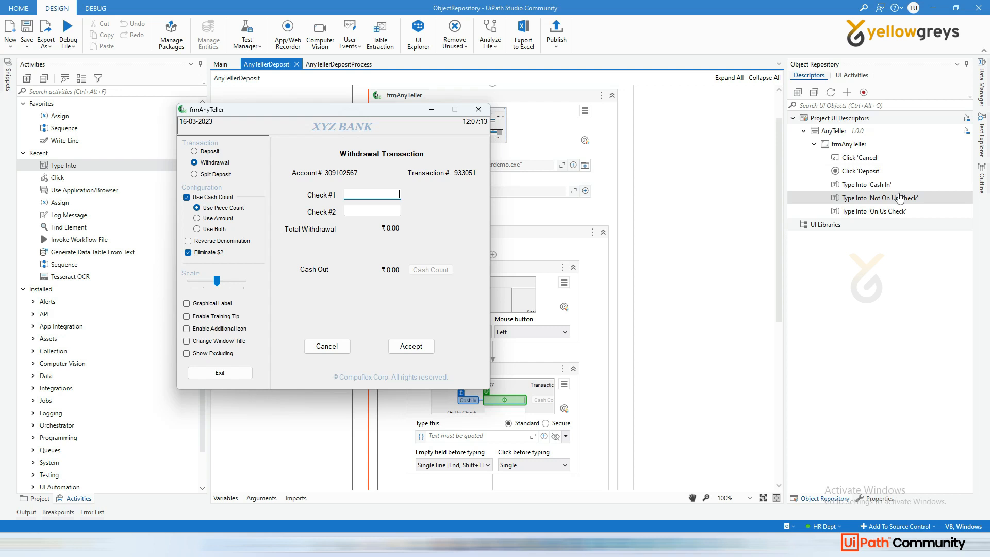
click(431, 110)
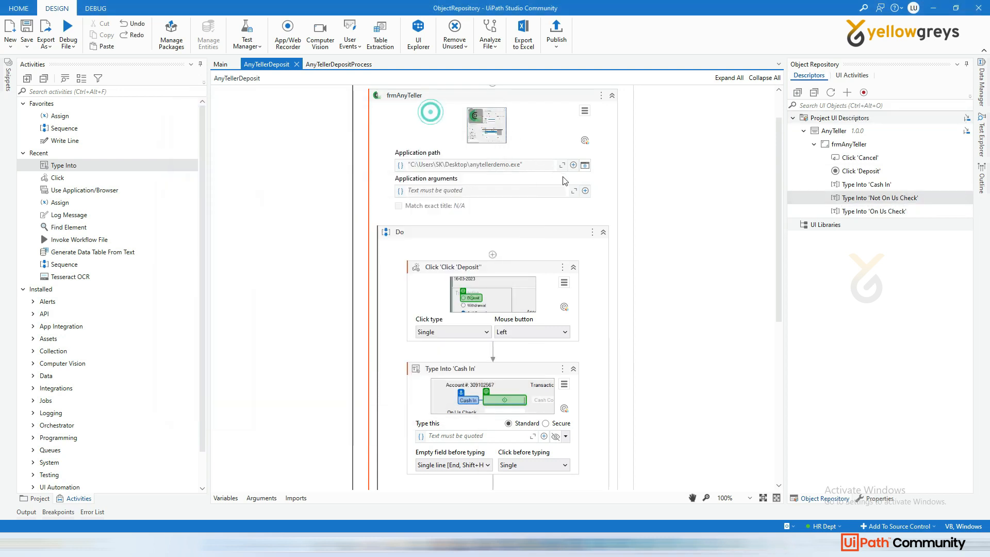
- Open the Click 'Deposit' element for editing, inspect its descriptor's target in frmAnyTeller, and leave without saving
scroll(677, 221, down, 1)
scroll(677, 221, down, 1)
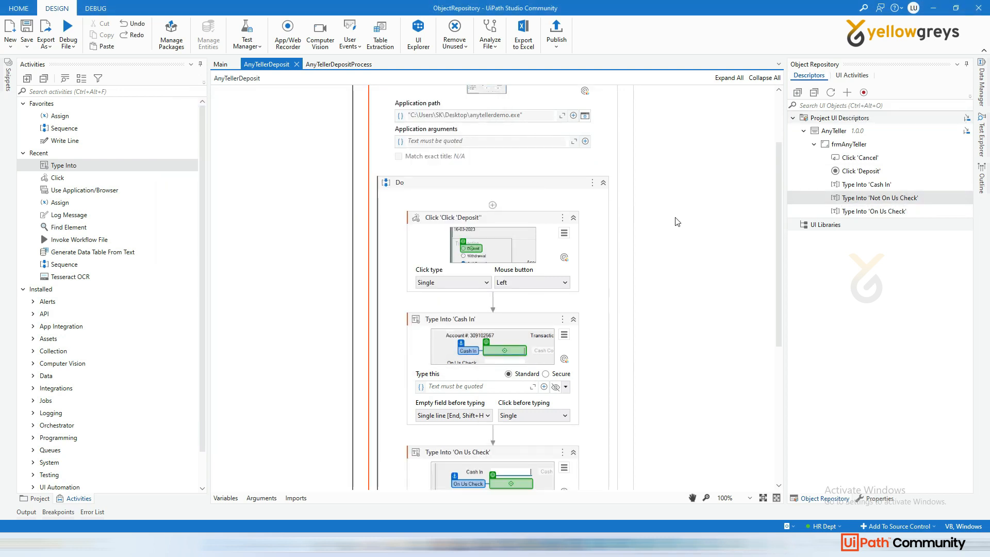
click(508, 218)
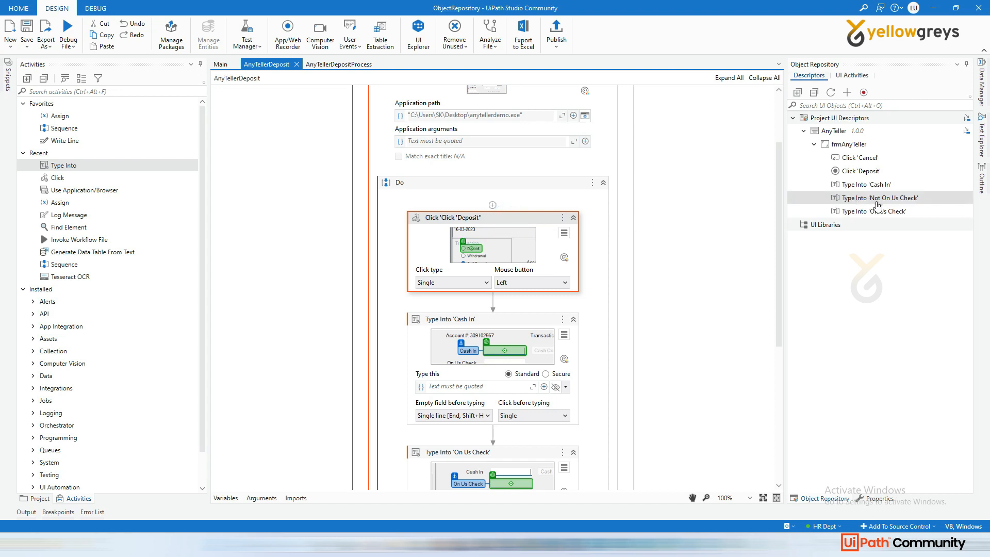
click(866, 176)
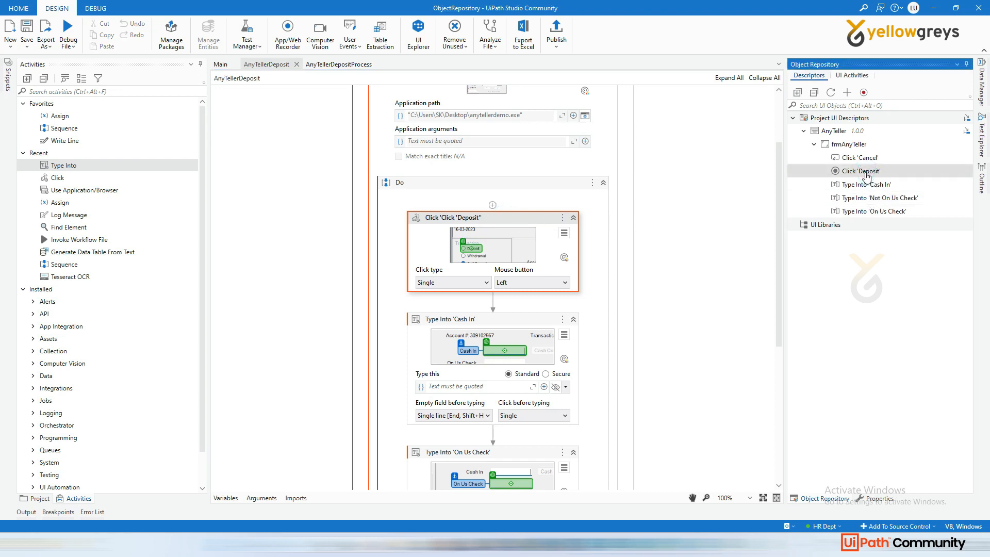
right_click(866, 175)
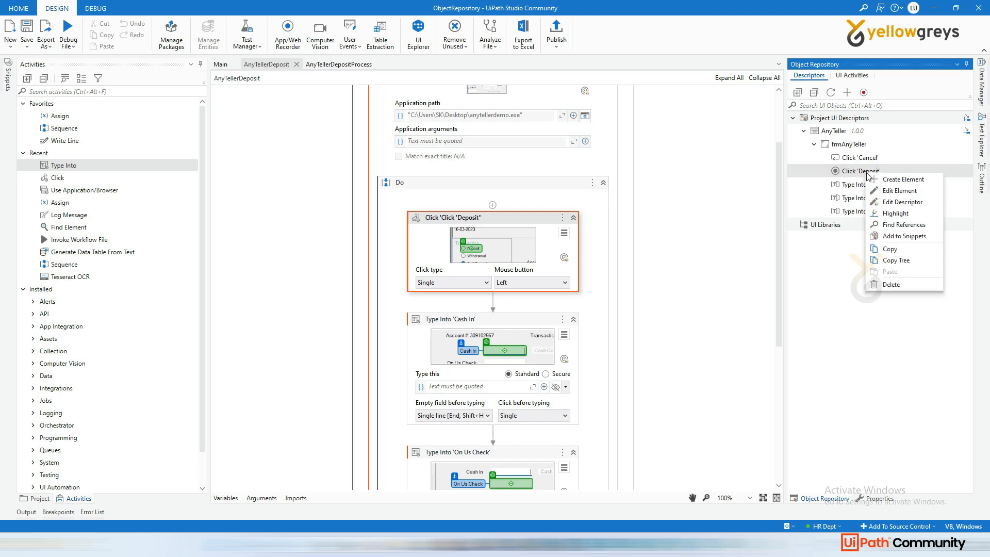
click(886, 192)
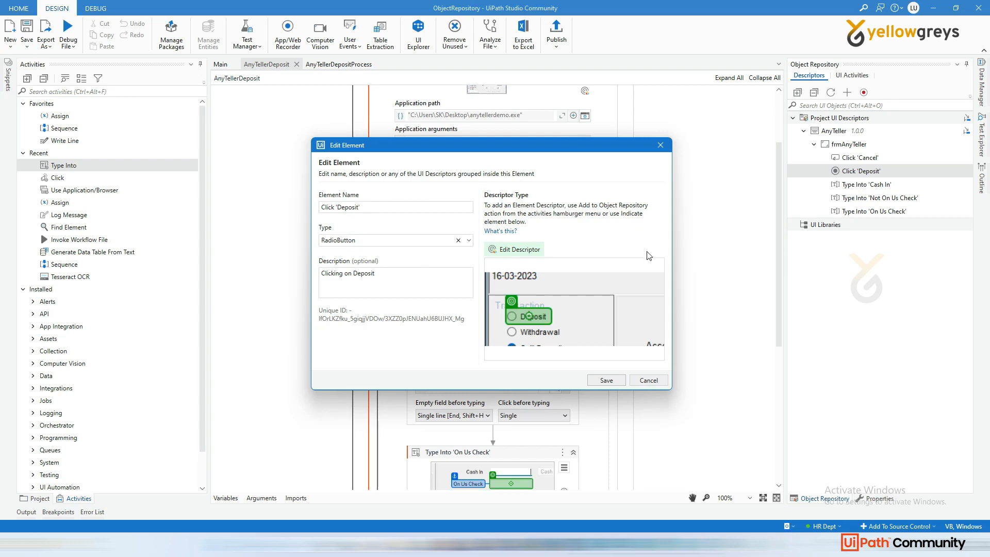
click(513, 250)
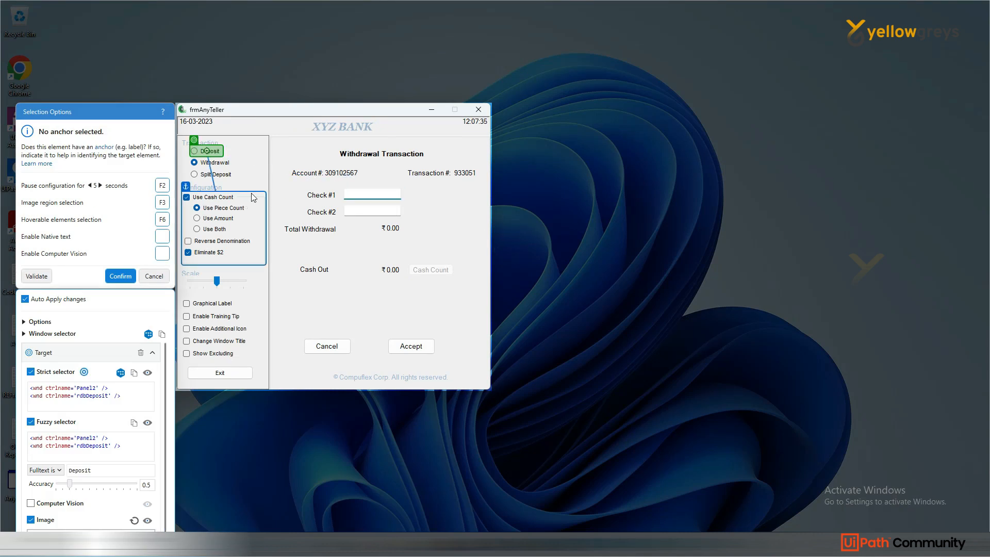
mouse_move(207, 156)
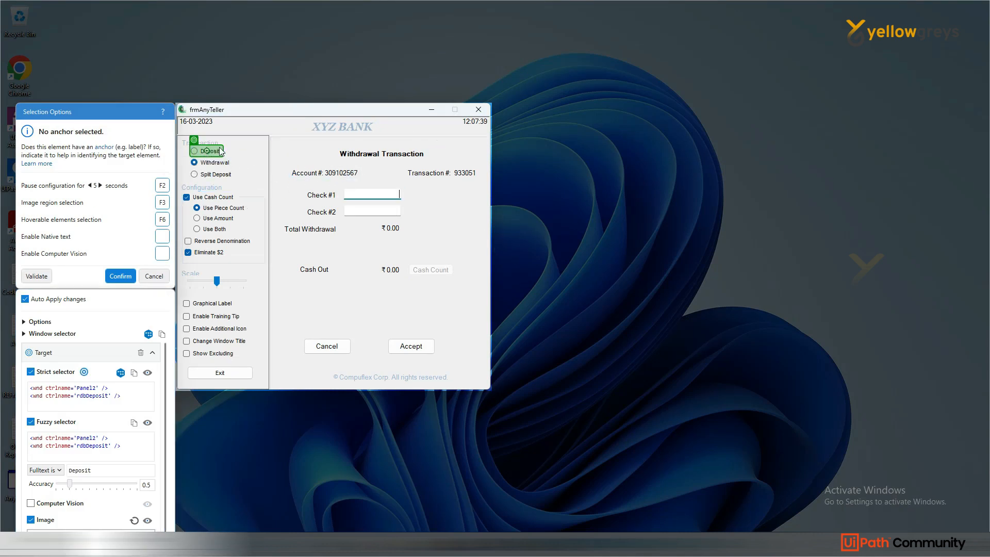
key(Escape)
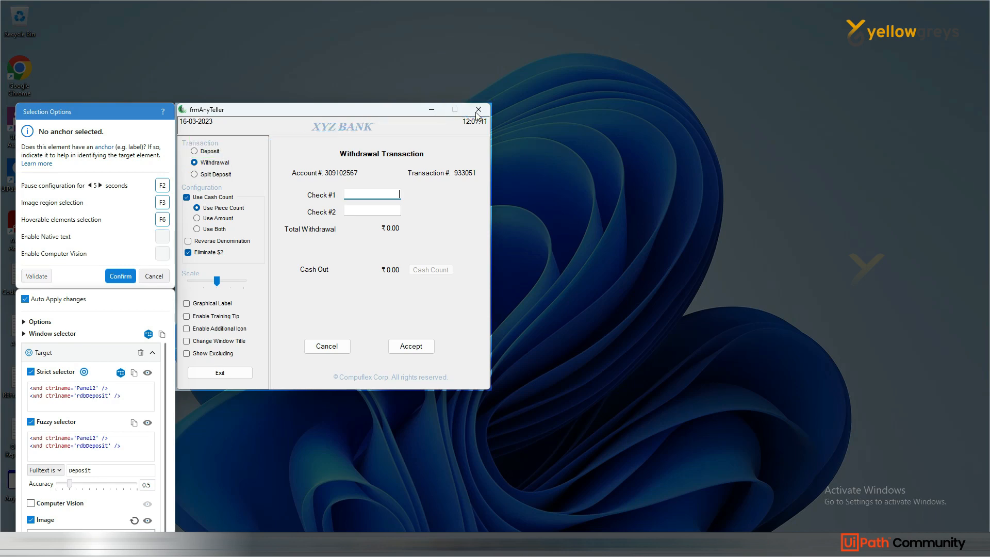
click(660, 147)
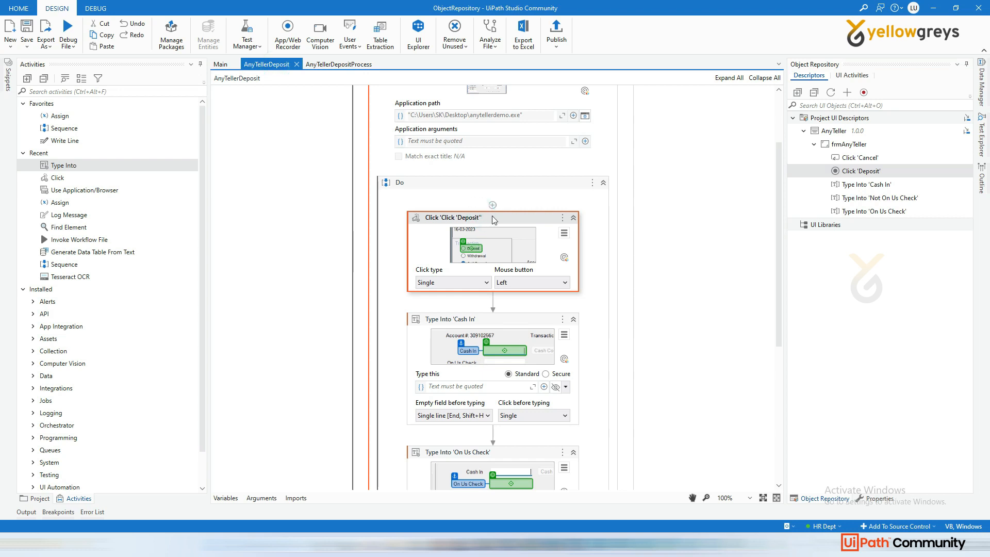
- Compare the Click 'Deposit' activity in AnyTellerDepositProcess and AnyTellerDeposit, and view the options available for its Object Repository element
key(ctrl+Tab)
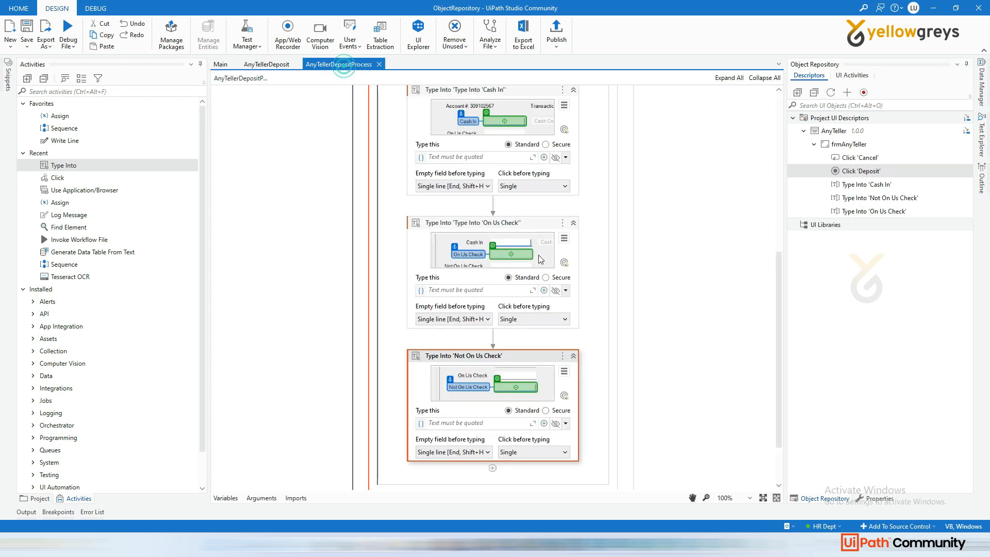
scroll(471, 209, up, 3)
scroll(471, 209, up, 3)
click(455, 240)
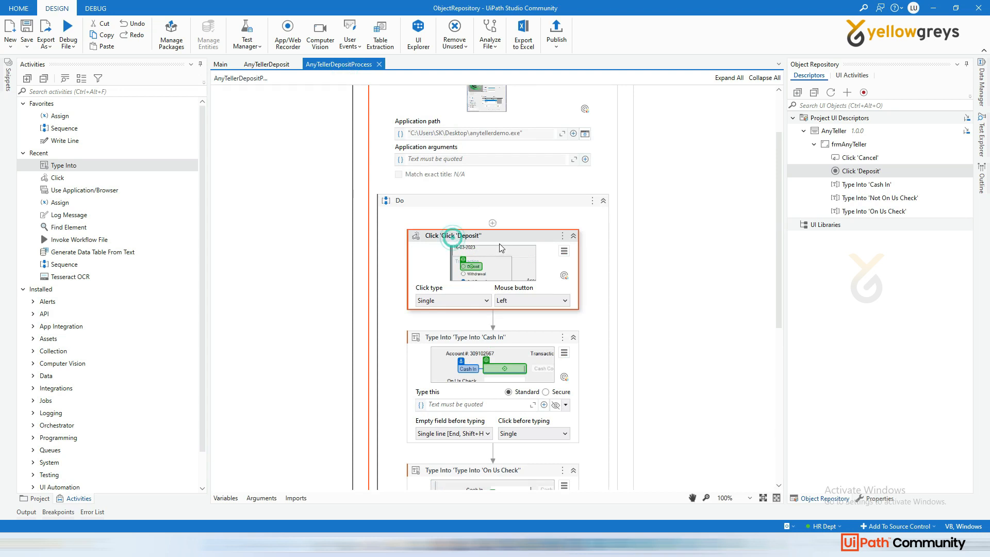
click(269, 66)
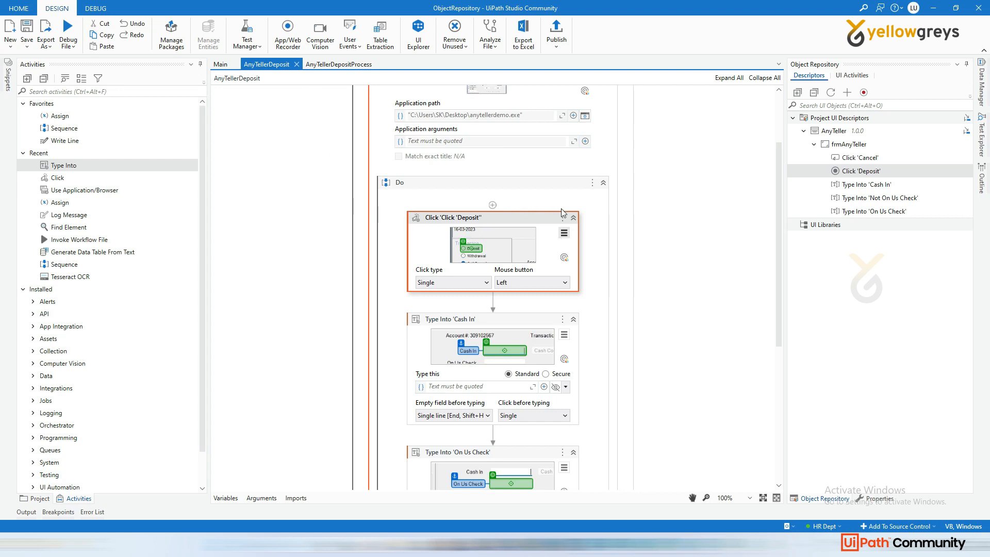
click(338, 64)
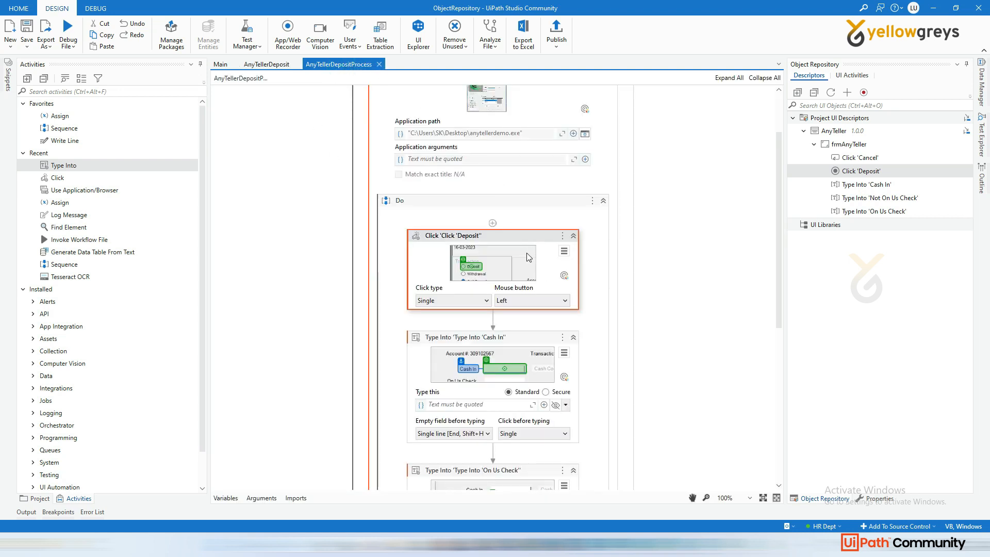
click(266, 65)
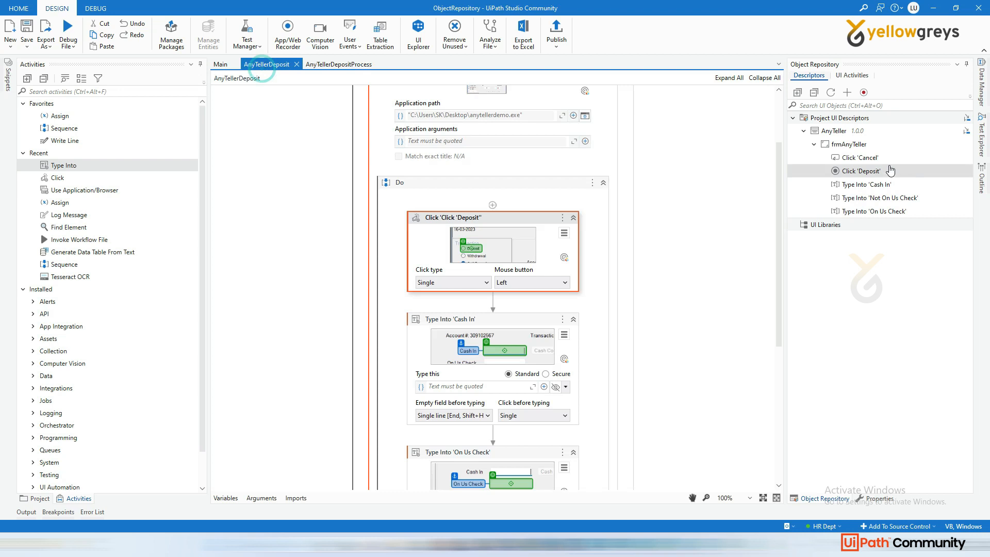
right_click(877, 170)
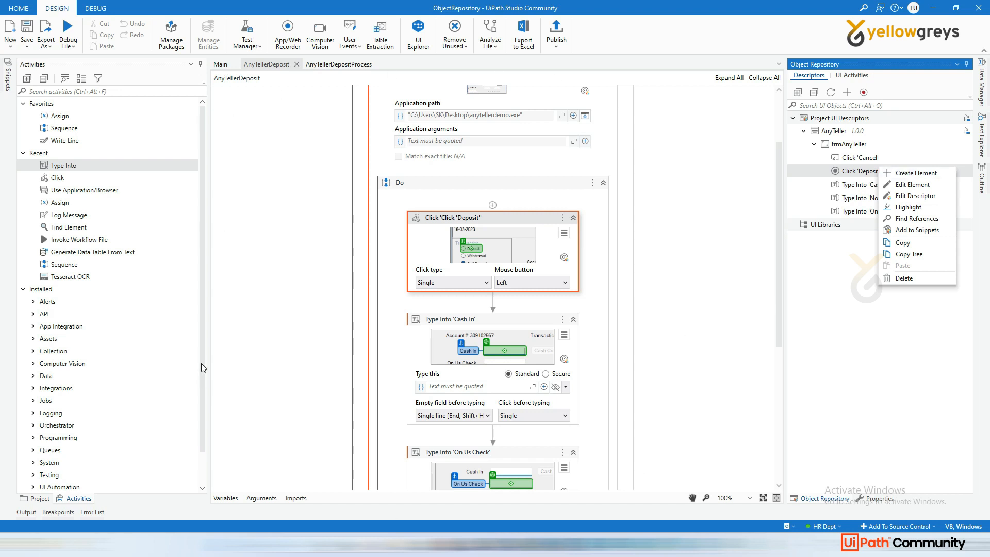
click(741, 249)
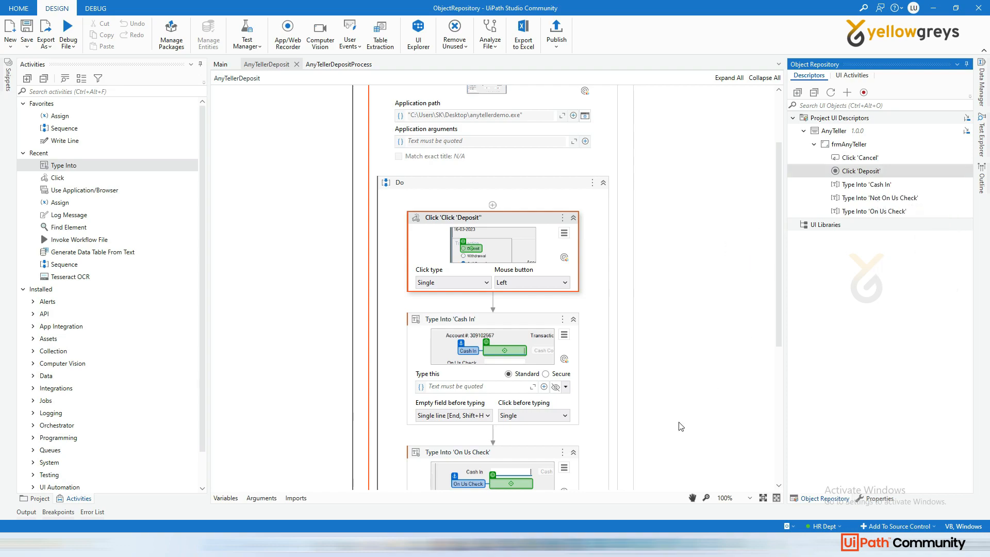